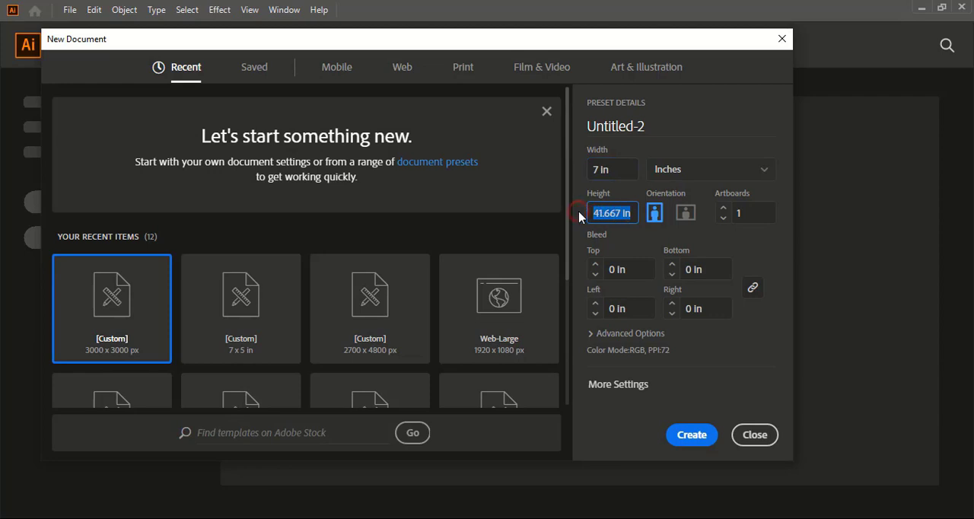
Set the new document's height to 5 in with 2 artboards and create it.
{"action": "type", "text": "5"}
{"action": "left_click", "coordinate": [721, 210]}
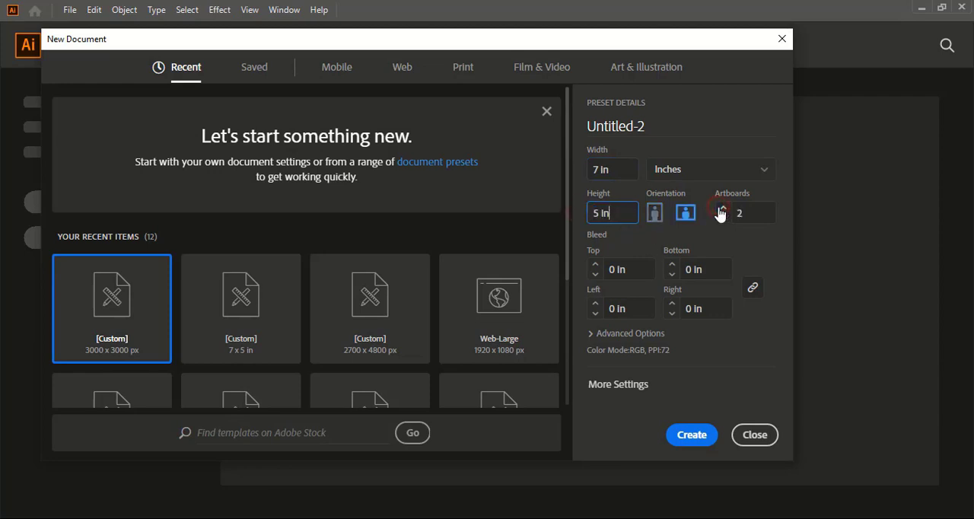
{"action": "left_click", "coordinate": [690, 438]}
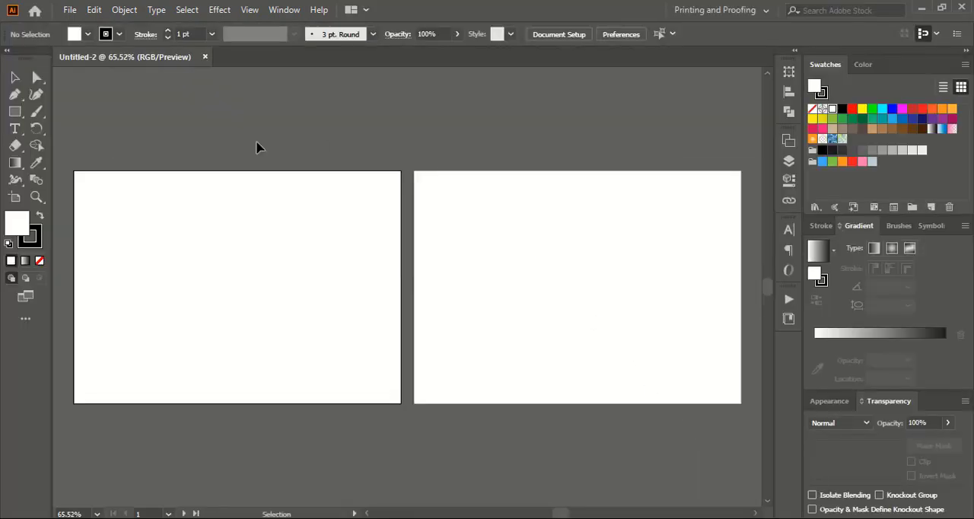
Draw a rectangle covering the whole first artboard, with a white fill and no stroke.
{"action": "left_click", "coordinate": [15, 113]}
{"action": "left_click_drag", "start_coordinate": [74, 172], "coordinate": [402, 404]}
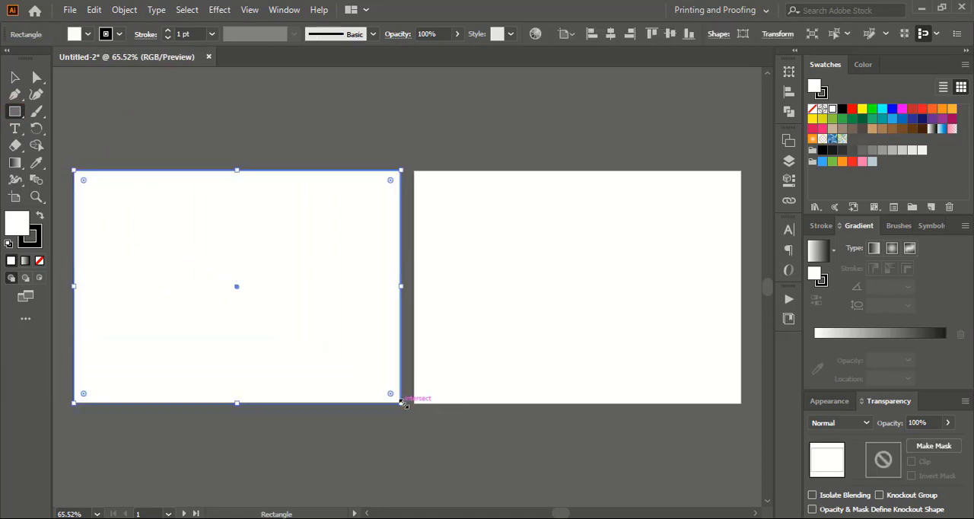
{"action": "left_click", "coordinate": [38, 244]}
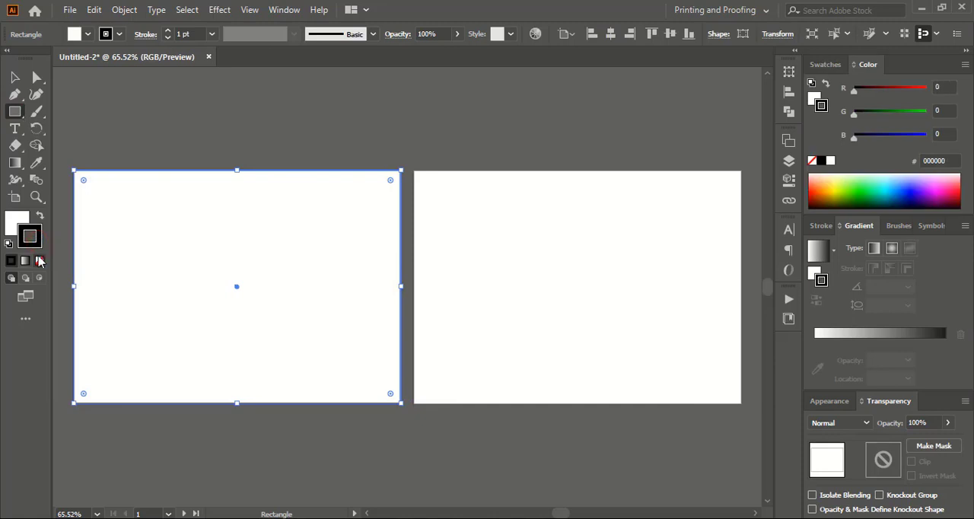
{"action": "left_click", "coordinate": [40, 261]}
{"action": "left_click", "coordinate": [17, 219]}
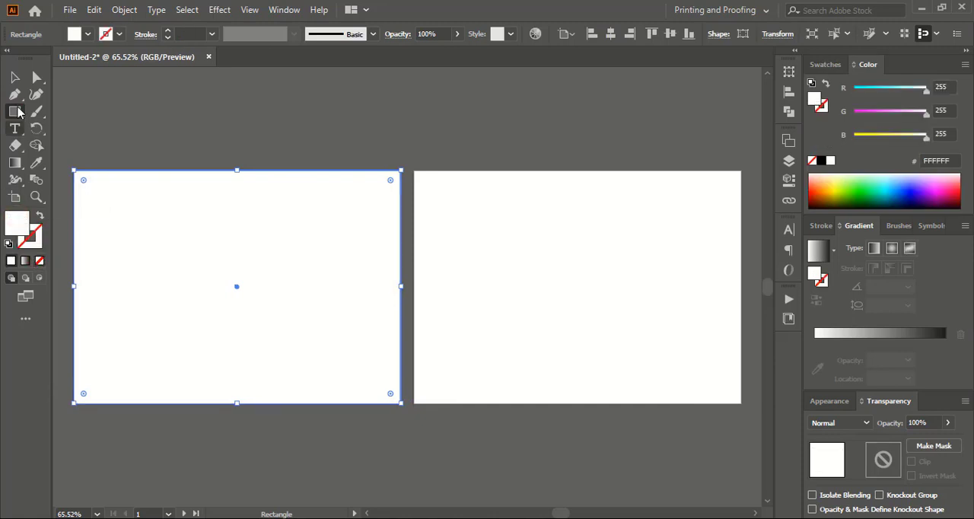
{"action": "left_click", "coordinate": [14, 76]}
{"action": "left_click", "coordinate": [139, 119]}
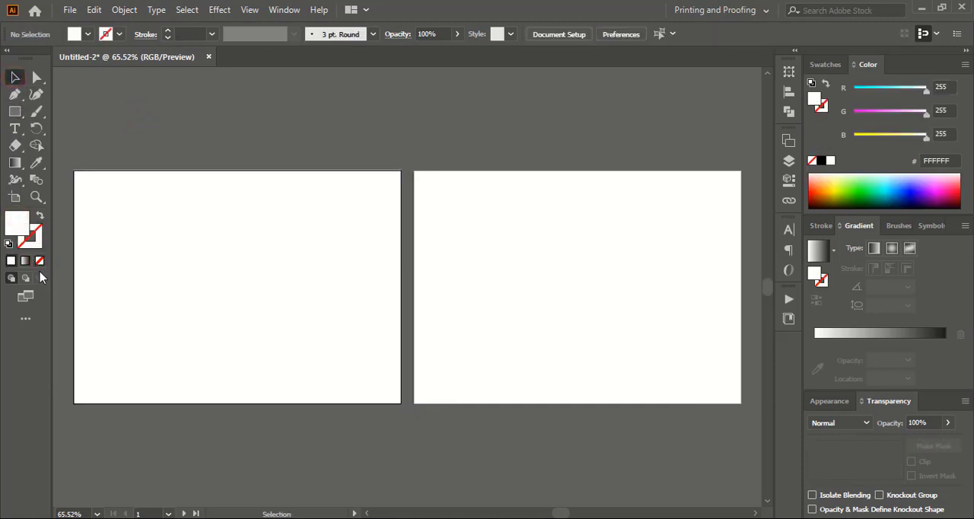
Draw a large closed wavy outline with the Pencil tool in the middle of the first artboard.
{"action": "left_click", "coordinate": [36, 196]}
{"action": "left_click_drag", "start_coordinate": [115, 228], "coordinate": [410, 411]}
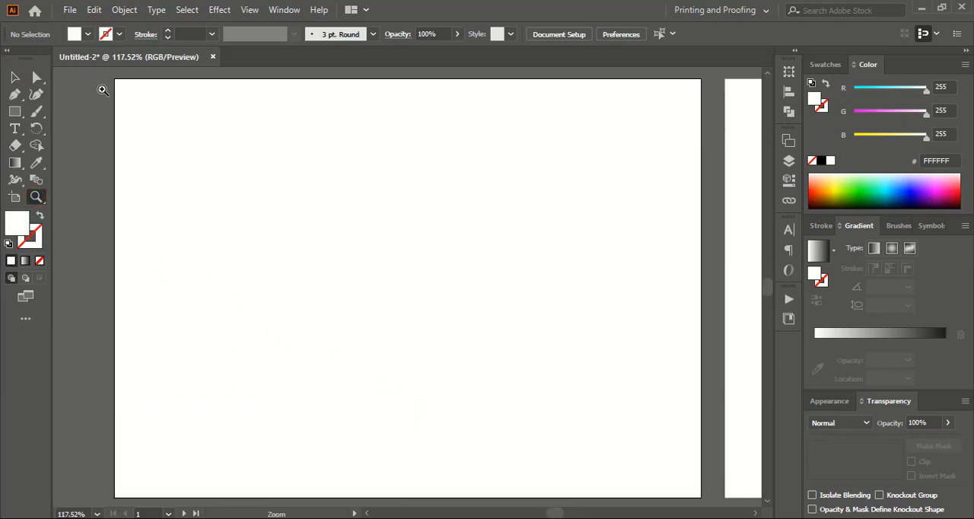
{"action": "left_click_drag", "start_coordinate": [36, 112], "coordinate": [83, 146]}
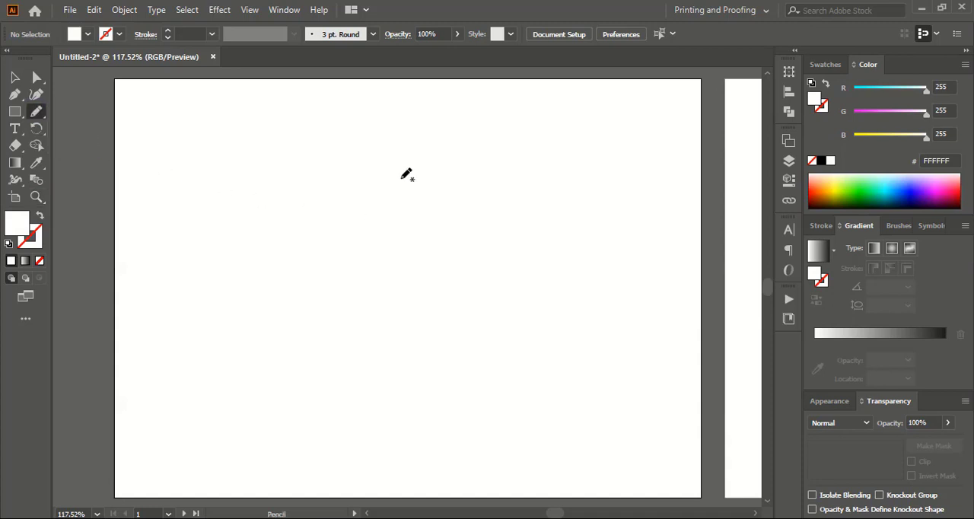
{"action": "mouse_move", "coordinate": [480, 136]}
{"action": "left_mouse_down"}
{"action": "mouse_move", "coordinate": [356, 125]}
{"action": "mouse_move", "coordinate": [265, 147]}
{"action": "mouse_move", "coordinate": [248, 163]}
{"action": "mouse_move", "coordinate": [260, 186]}
{"action": "mouse_move", "coordinate": [229, 253]}
{"action": "mouse_move", "coordinate": [242, 281]}
{"action": "mouse_move", "coordinate": [239, 356]}
{"action": "mouse_move", "coordinate": [225, 391]}
{"action": "mouse_move", "coordinate": [250, 392]}
{"action": "mouse_move", "coordinate": [266, 431]}
{"action": "mouse_move", "coordinate": [298, 451]}
{"action": "mouse_move", "coordinate": [344, 455]}
{"action": "mouse_move", "coordinate": [381, 442]}
{"action": "mouse_move", "coordinate": [435, 454]}
{"action": "mouse_move", "coordinate": [544, 450]}
{"action": "mouse_move", "coordinate": [564, 409]}
{"action": "mouse_move", "coordinate": [588, 393]}
{"action": "mouse_move", "coordinate": [568, 343]}
{"action": "mouse_move", "coordinate": [592, 249]}
{"action": "mouse_move", "coordinate": [557, 184]}
{"action": "mouse_move", "coordinate": [555, 151]}
{"action": "mouse_move", "coordinate": [476, 135]}
{"action": "left_mouse_up"}
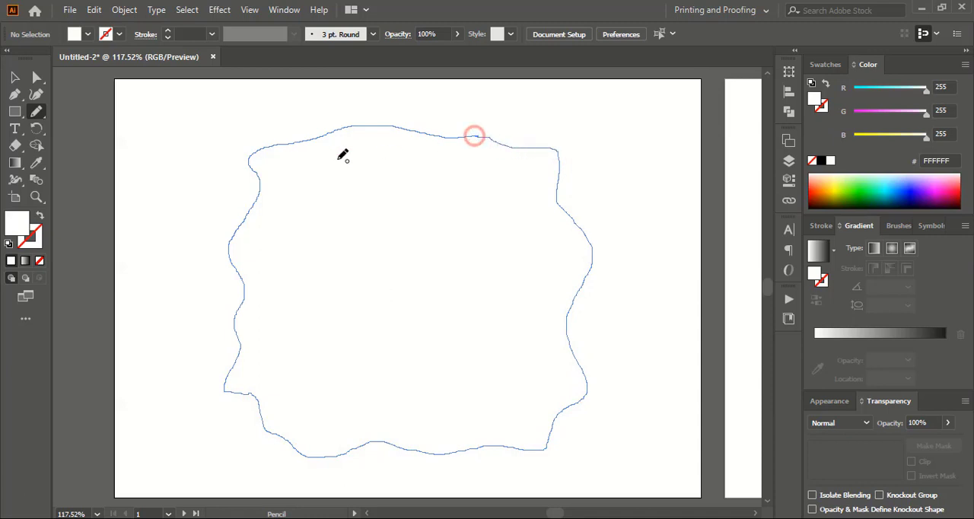
Cut the wavy shape out of the white rectangle with the Shape Builder tool, leaving a frame.
{"action": "left_click", "coordinate": [16, 79]}
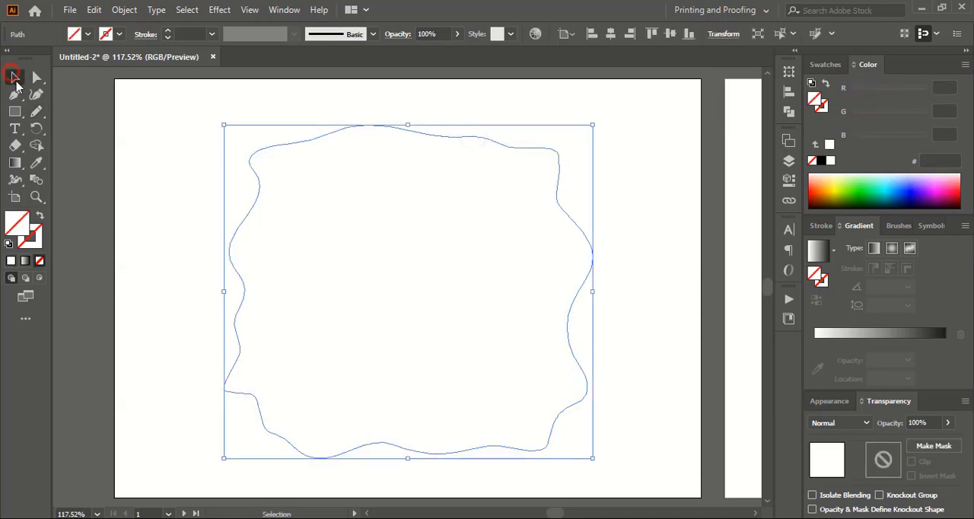
{"action": "left_click", "coordinate": [125, 166]}
{"action": "left_click", "coordinate": [89, 140]}
{"action": "left_click_drag", "start_coordinate": [89, 141], "coordinate": [573, 369]}
{"action": "left_click", "coordinate": [36, 146]}
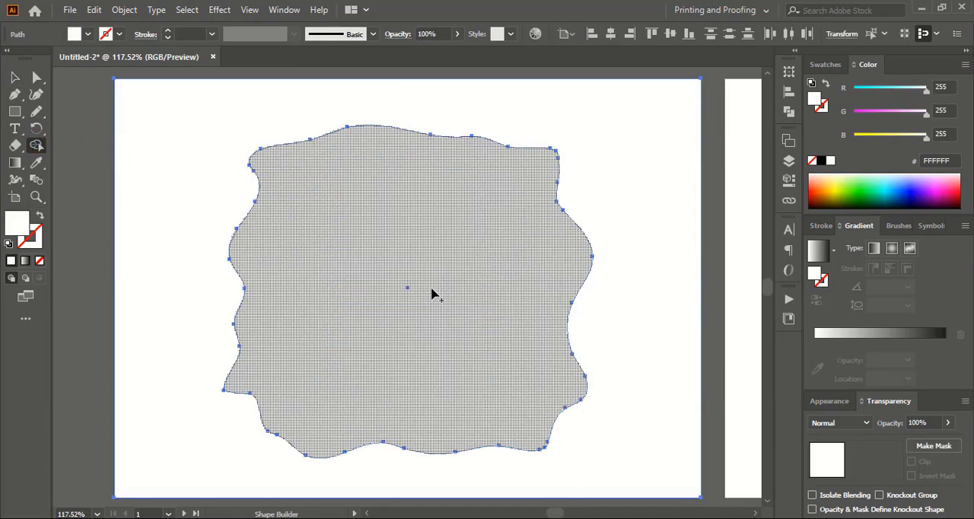
{"action": "left_click", "coordinate": [430, 274]}
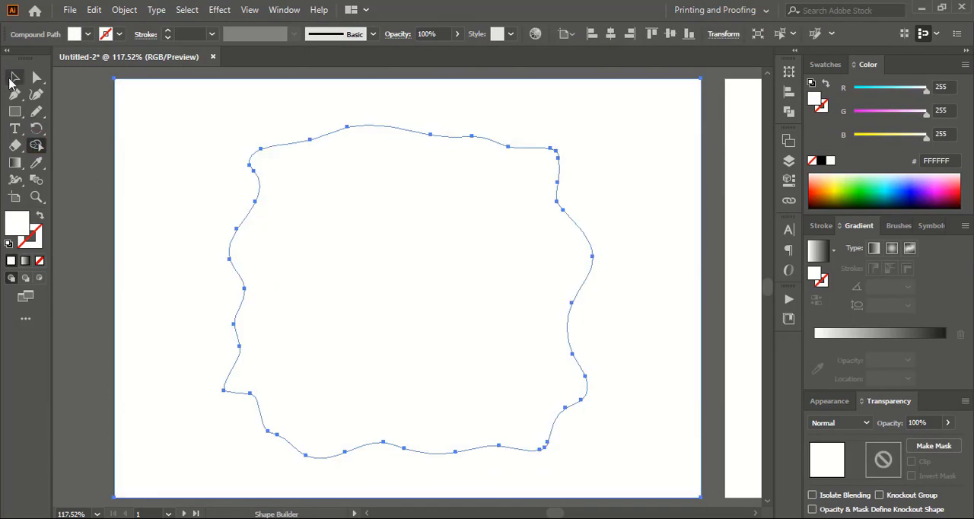
{"action": "left_click", "coordinate": [12, 78]}
{"action": "left_click", "coordinate": [89, 220]}
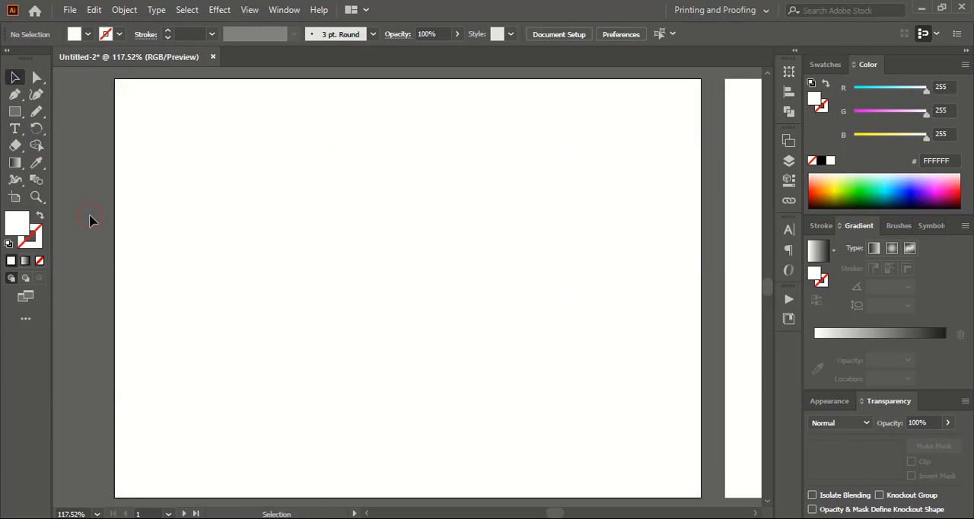
Fill the frame around the wavy cutout with the light beige swatch.
{"action": "left_click", "coordinate": [208, 244]}
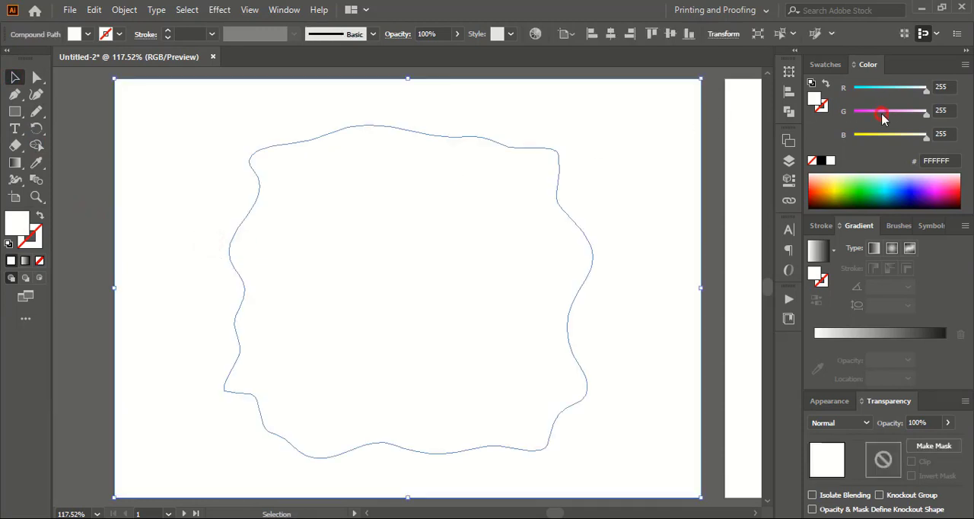
{"action": "left_click", "coordinate": [882, 114]}
{"action": "left_click", "coordinate": [825, 66]}
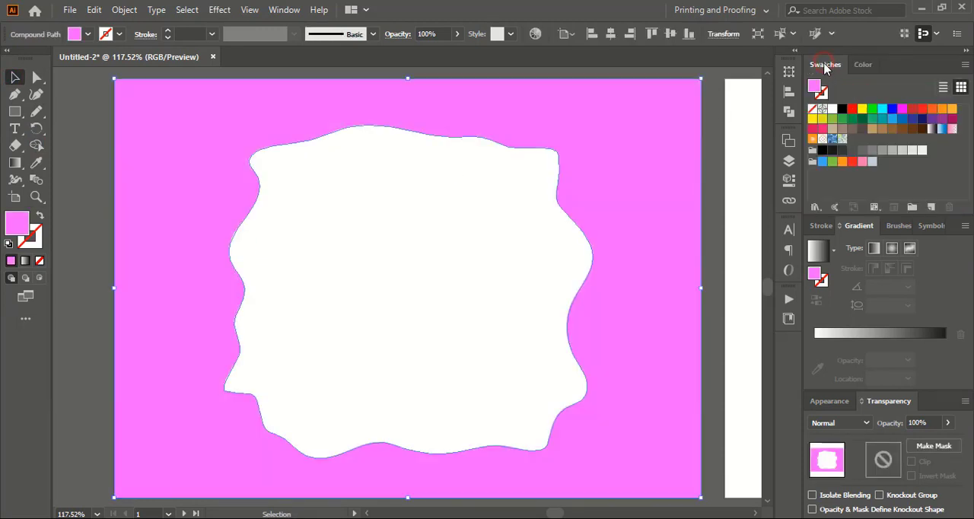
{"action": "left_click", "coordinate": [872, 130]}
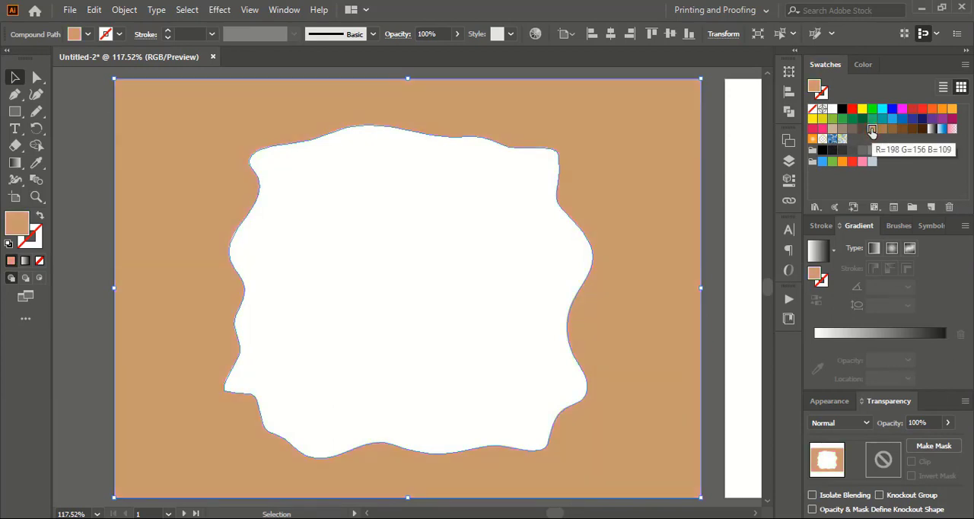
{"action": "left_click", "coordinate": [832, 130]}
{"action": "left_click", "coordinate": [719, 226]}
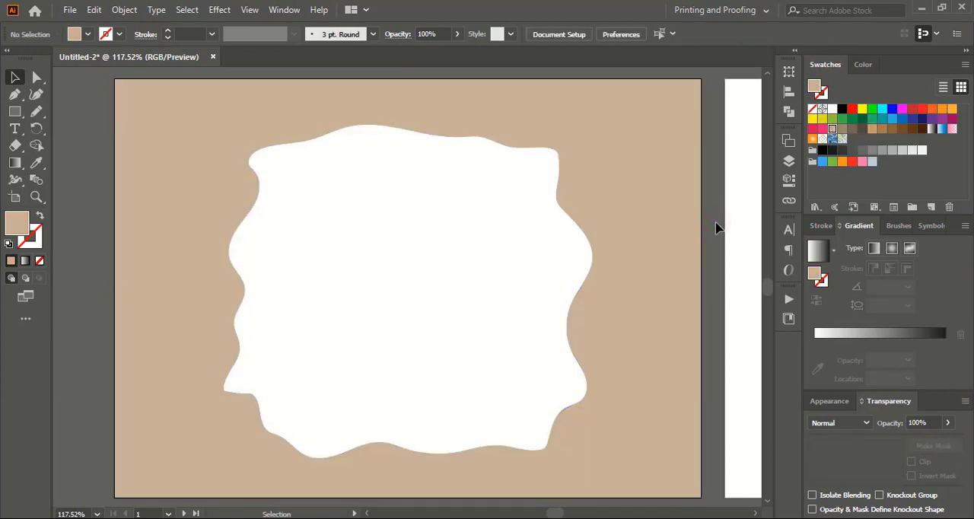
Apply the Glass distort effect to the beige frame with distortion 5, smoothness 3, Frosted texture and 100% scaling.
{"action": "left_click", "coordinate": [627, 199]}
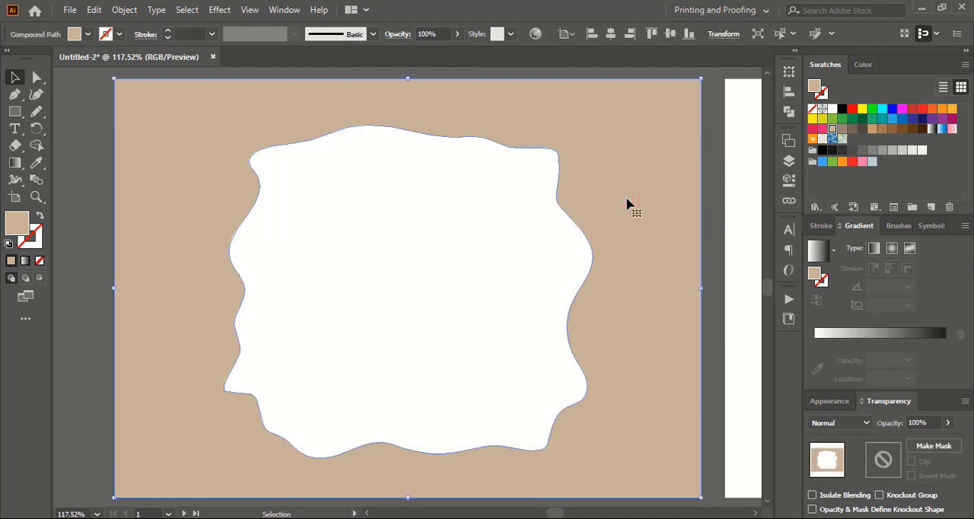
{"action": "left_click", "coordinate": [753, 515]}
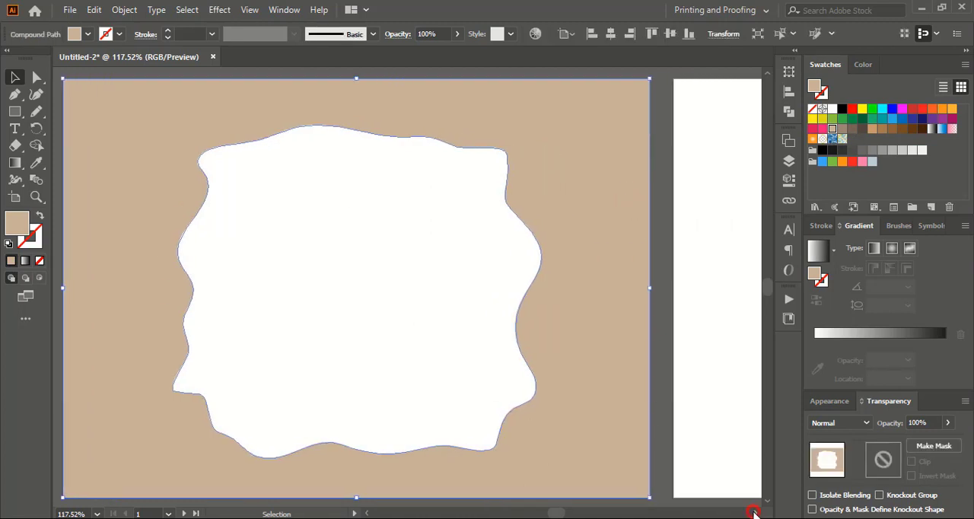
{"action": "left_click", "coordinate": [220, 11]}
{"action": "left_click", "coordinate": [259, 317]}
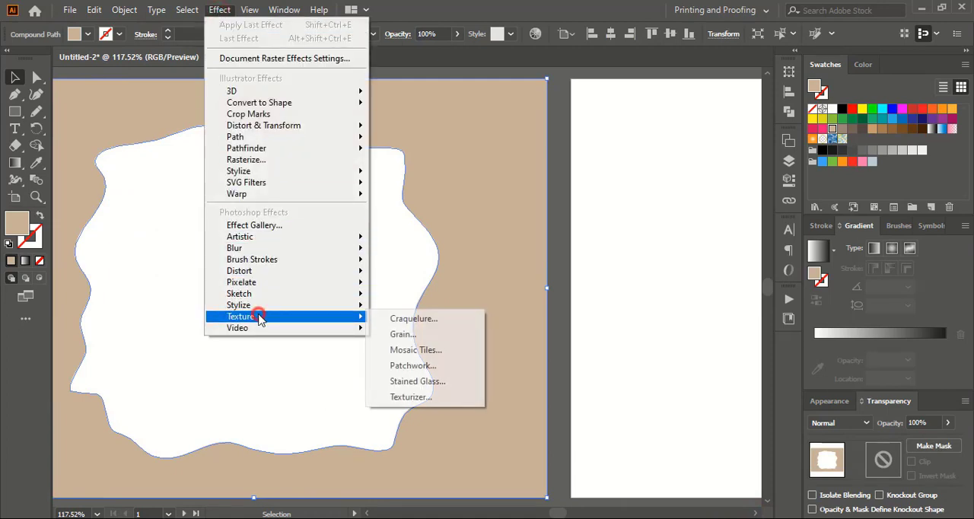
{"action": "left_click", "coordinate": [468, 324]}
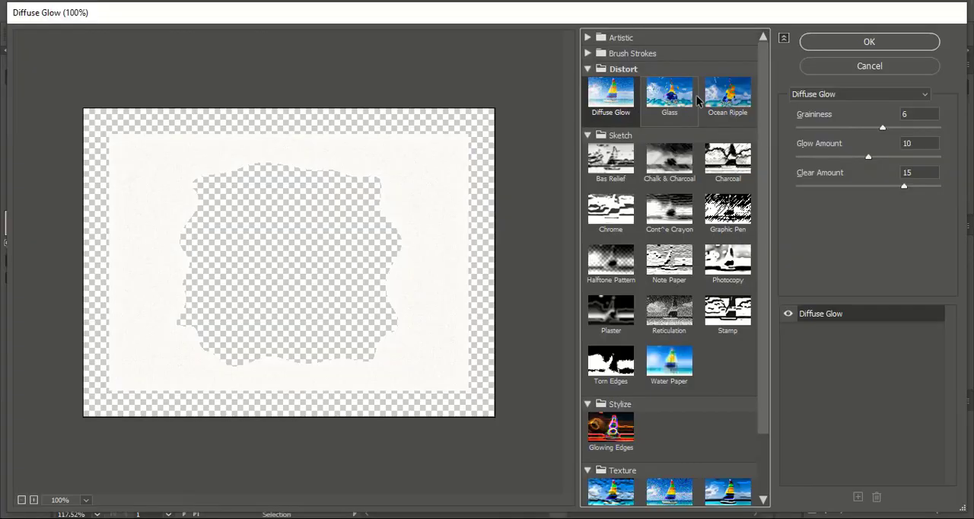
{"action": "left_click", "coordinate": [725, 93]}
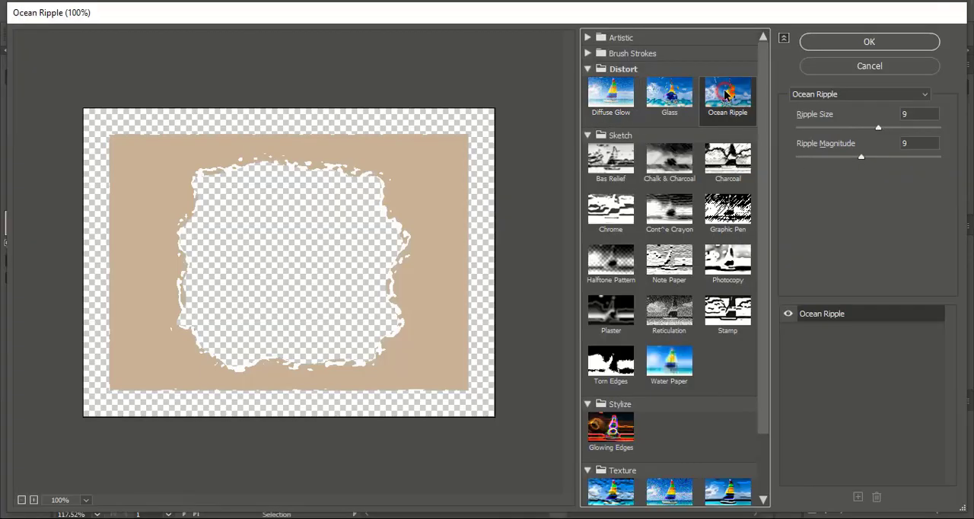
{"action": "left_click", "coordinate": [664, 99]}
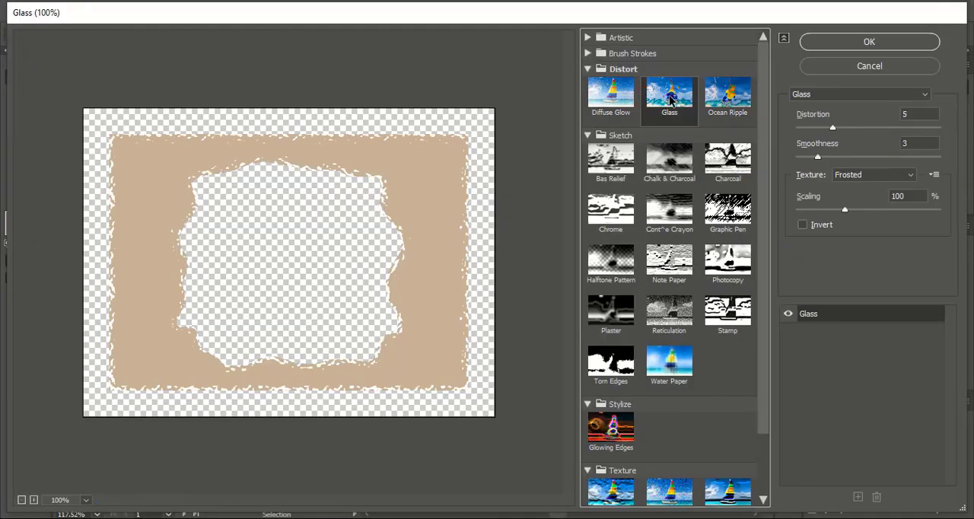
{"action": "left_click", "coordinate": [867, 42]}
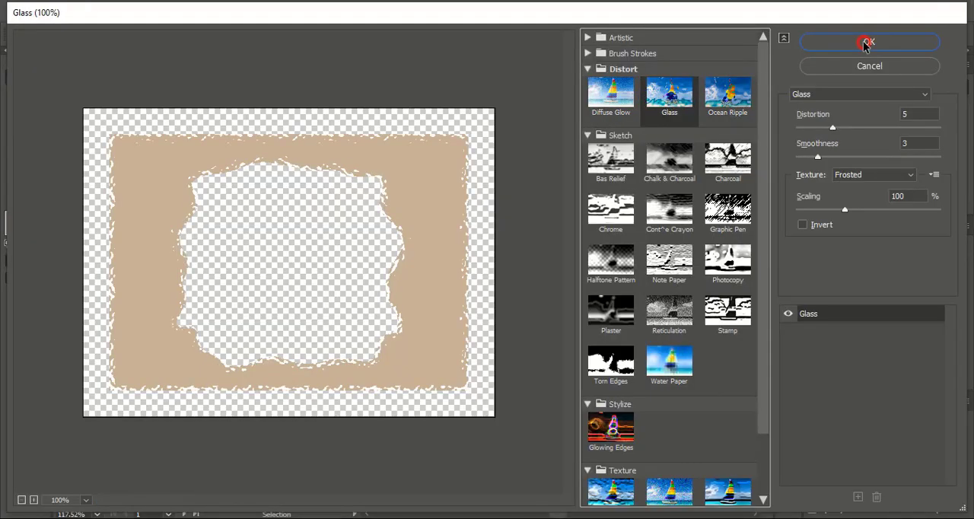
{"action": "left_click", "coordinate": [563, 280]}
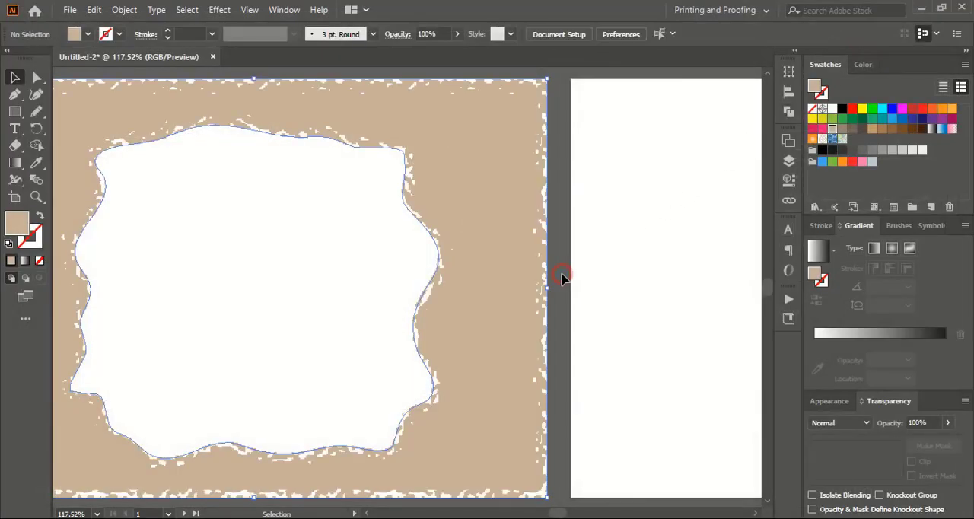
Set the opacity of the beige frame to 50%.
{"action": "key", "text": "ctrl+minus"}
{"action": "key", "text": "ctrl+minus"}
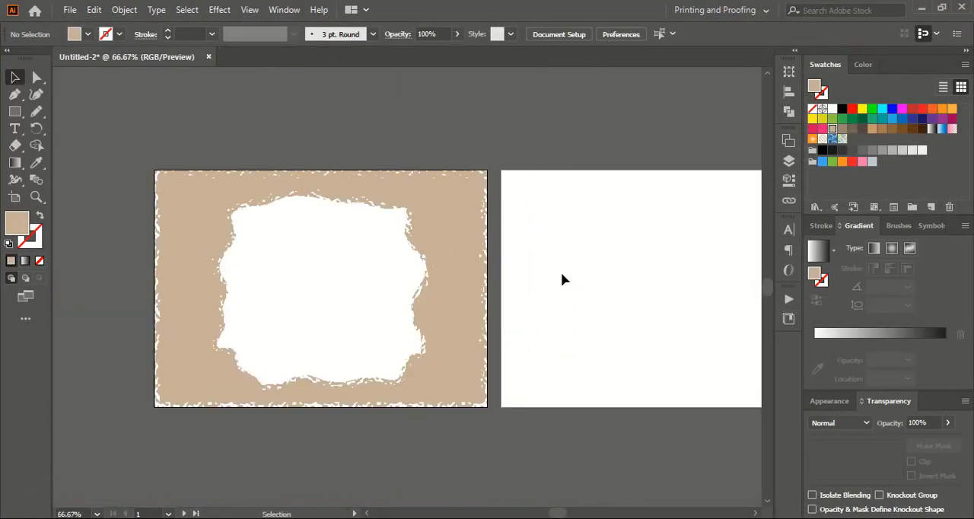
{"action": "left_click", "coordinate": [448, 245]}
{"action": "left_click", "coordinate": [946, 424]}
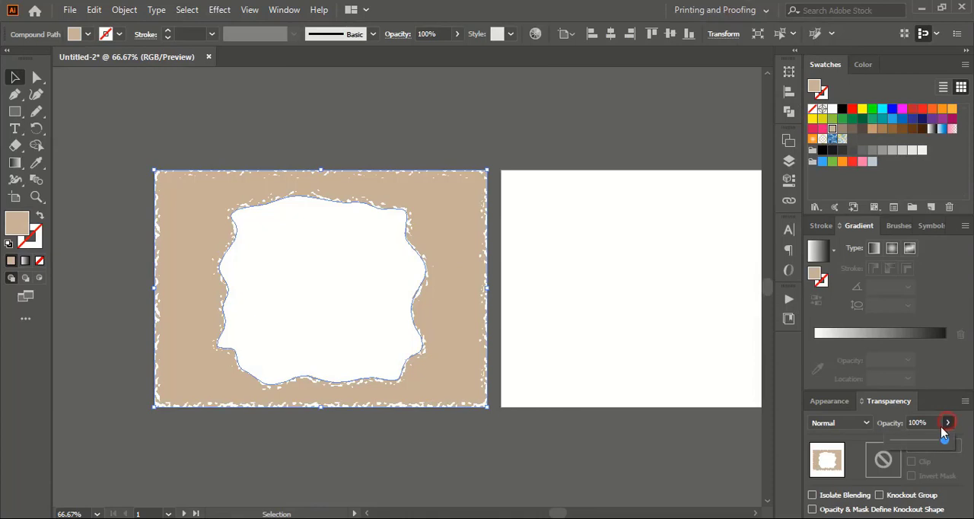
{"action": "left_click", "coordinate": [919, 441]}
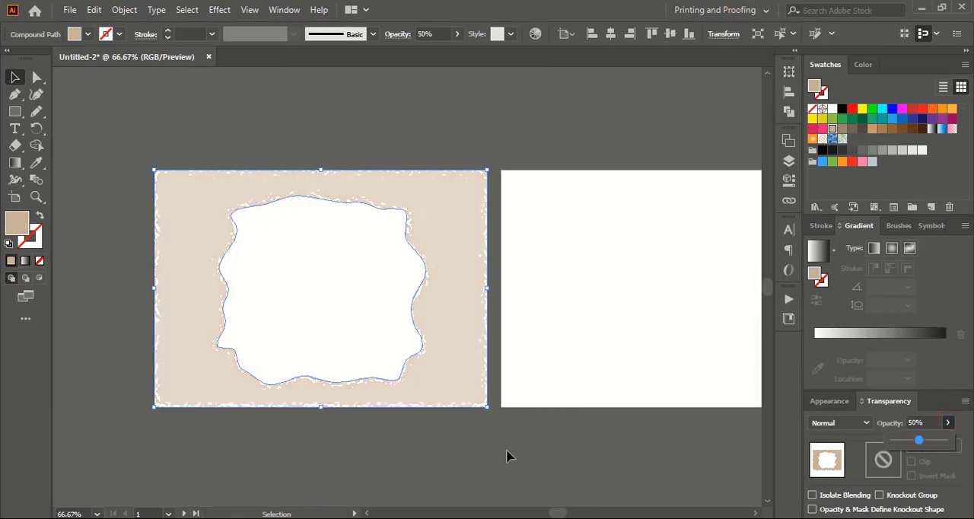
{"action": "left_click", "coordinate": [444, 469]}
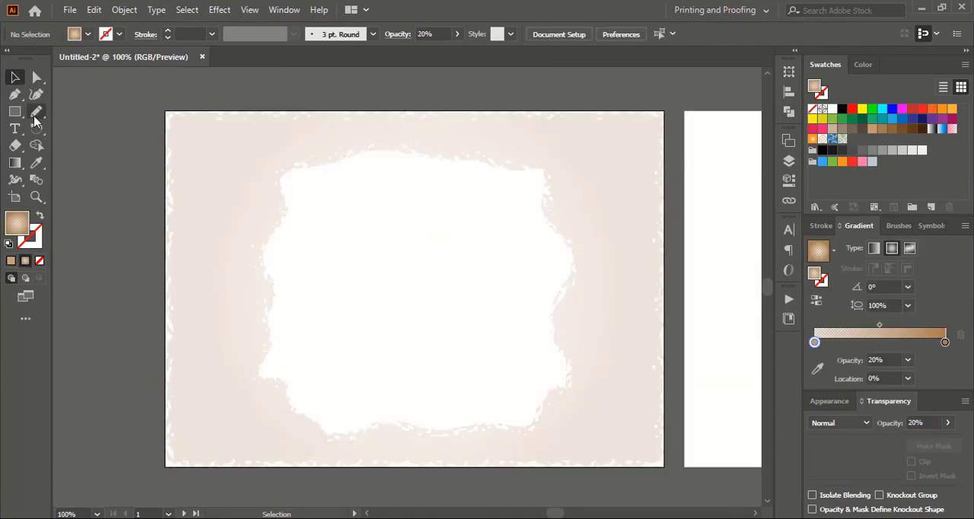
Draw tall wavy Pencil shapes along the left and right parts of the frame and fill both with the tan-brown swatch.
{"action": "left_click", "coordinate": [36, 111]}
{"action": "mouse_move", "coordinate": [226, 166]}
{"action": "left_mouse_down"}
{"action": "mouse_move", "coordinate": [245, 229]}
{"action": "mouse_move", "coordinate": [256, 370]}
{"action": "mouse_move", "coordinate": [218, 353]}
{"action": "mouse_move", "coordinate": [194, 295]}
{"action": "mouse_move", "coordinate": [201, 139]}
{"action": "mouse_move", "coordinate": [225, 167]}
{"action": "left_mouse_up"}
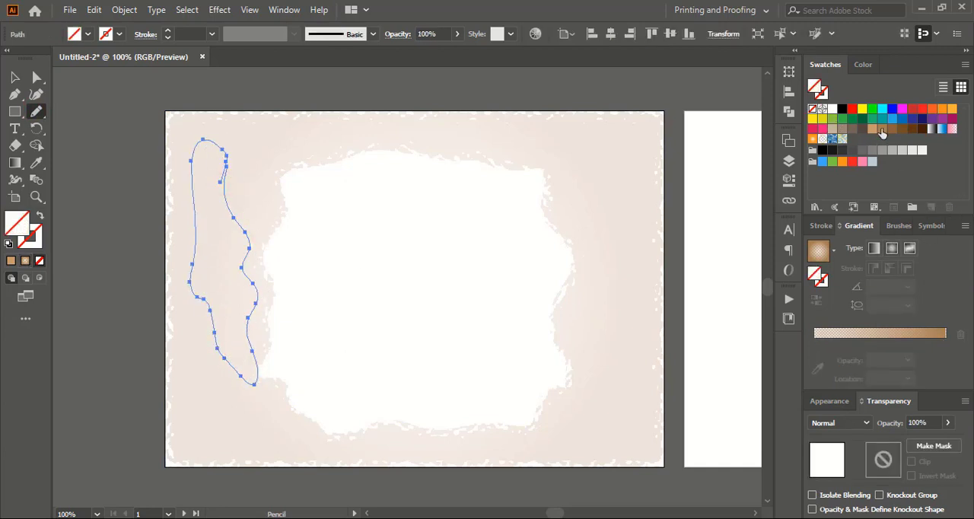
{"action": "left_click", "coordinate": [872, 129]}
{"action": "mouse_move", "coordinate": [555, 151]}
{"action": "left_mouse_down"}
{"action": "mouse_move", "coordinate": [579, 285]}
{"action": "mouse_move", "coordinate": [570, 339]}
{"action": "mouse_move", "coordinate": [597, 327]}
{"action": "mouse_move", "coordinate": [620, 250]}
{"action": "mouse_move", "coordinate": [609, 185]}
{"action": "mouse_move", "coordinate": [638, 144]}
{"action": "mouse_move", "coordinate": [605, 135]}
{"action": "mouse_move", "coordinate": [550, 155]}
{"action": "mouse_move", "coordinate": [453, 122]}
{"action": "mouse_move", "coordinate": [392, 127]}
{"action": "mouse_move", "coordinate": [409, 138]}
{"action": "mouse_move", "coordinate": [500, 142]}
{"action": "mouse_move", "coordinate": [515, 153]}
{"action": "mouse_move", "coordinate": [589, 125]}
{"action": "mouse_move", "coordinate": [542, 134]}
{"action": "left_mouse_up"}
{"action": "left_click", "coordinate": [872, 129]}
Fill the wavy shape along the top edge beige, and add beige Pencil shapes in the frame's upper-left and lower-left corners.
{"action": "left_click", "coordinate": [832, 129]}
{"action": "mouse_move", "coordinate": [302, 139]}
{"action": "left_mouse_down"}
{"action": "mouse_move", "coordinate": [264, 159]}
{"action": "mouse_move", "coordinate": [249, 192]}
{"action": "mouse_move", "coordinate": [256, 229]}
{"action": "mouse_move", "coordinate": [268, 167]}
{"action": "mouse_move", "coordinate": [346, 134]}
{"action": "left_mouse_up"}
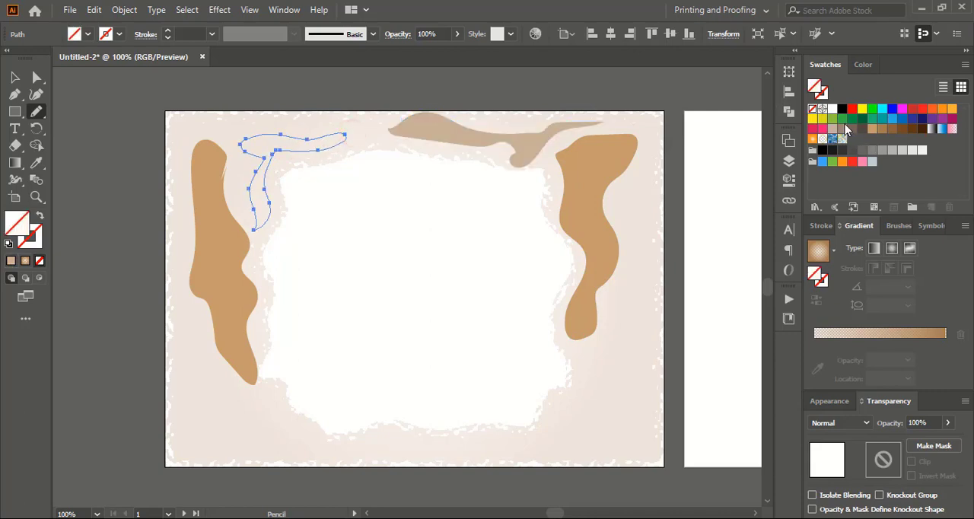
{"action": "left_click", "coordinate": [831, 129]}
{"action": "mouse_move", "coordinate": [194, 328]}
{"action": "left_mouse_down"}
{"action": "mouse_move", "coordinate": [239, 448]}
{"action": "mouse_move", "coordinate": [306, 459]}
{"action": "mouse_move", "coordinate": [226, 371]}
{"action": "mouse_move", "coordinate": [195, 327]}
{"action": "left_mouse_up"}
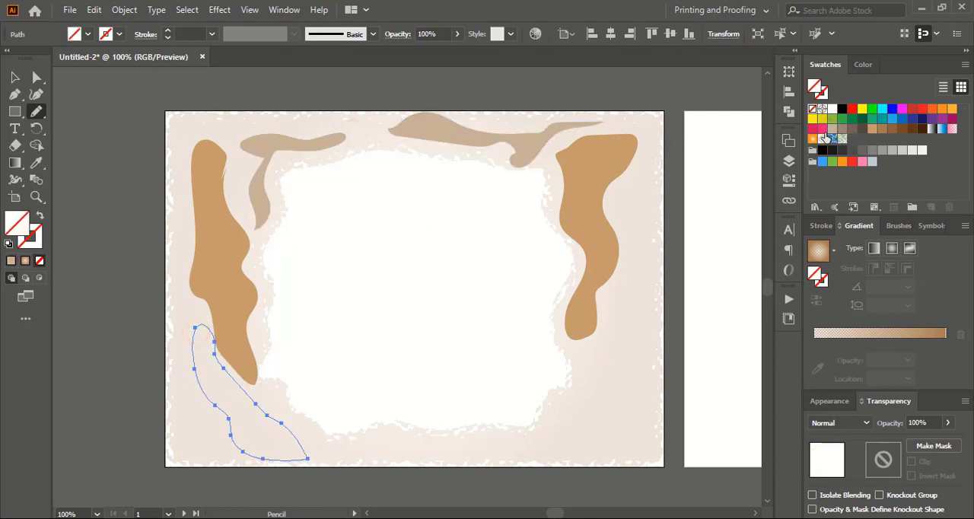
{"action": "left_click", "coordinate": [832, 130]}
Draw a long wavy Pencil shape down the frame's right edge and a slim one beside its lower end, both filled beige.
{"action": "mouse_move", "coordinate": [630, 340]}
{"action": "left_mouse_down"}
{"action": "mouse_move", "coordinate": [544, 440]}
{"action": "mouse_move", "coordinate": [611, 432]}
{"action": "mouse_move", "coordinate": [644, 400]}
{"action": "mouse_move", "coordinate": [655, 158]}
{"action": "mouse_move", "coordinate": [620, 211]}
{"action": "mouse_move", "coordinate": [612, 291]}
{"action": "left_mouse_up"}
{"action": "left_click", "coordinate": [833, 130]}
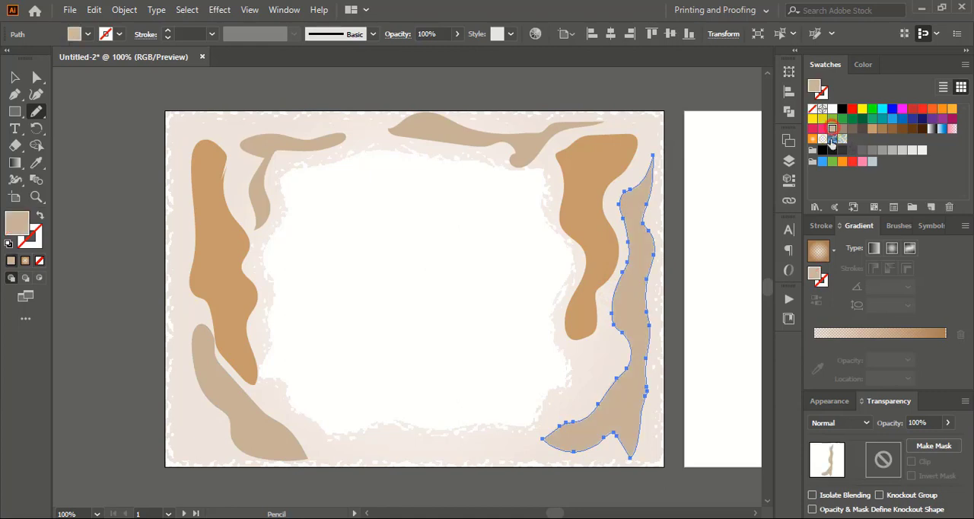
{"action": "mouse_move", "coordinate": [611, 339]}
{"action": "left_mouse_down"}
{"action": "mouse_move", "coordinate": [525, 436]}
{"action": "mouse_move", "coordinate": [611, 385]}
{"action": "mouse_move", "coordinate": [609, 342]}
{"action": "mouse_move", "coordinate": [617, 353]}
{"action": "left_mouse_up"}
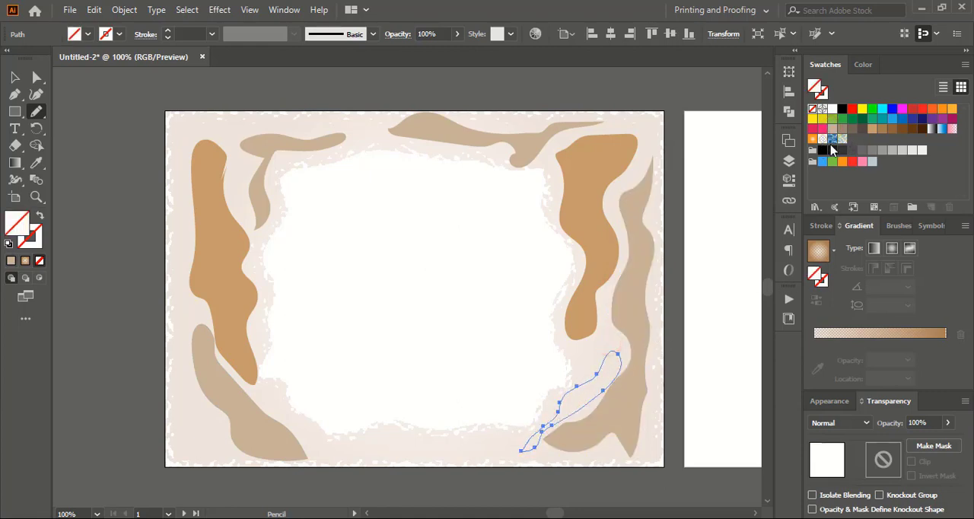
{"action": "left_click", "coordinate": [833, 129]}
Draw two short wavy Pencil shapes along the frame's bottom edge and fill them with the beige swatch.
{"action": "mouse_move", "coordinate": [514, 441]}
{"action": "left_mouse_down"}
{"action": "mouse_move", "coordinate": [440, 448]}
{"action": "mouse_move", "coordinate": [463, 458]}
{"action": "mouse_move", "coordinate": [515, 444]}
{"action": "left_mouse_up"}
{"action": "left_click", "coordinate": [832, 129]}
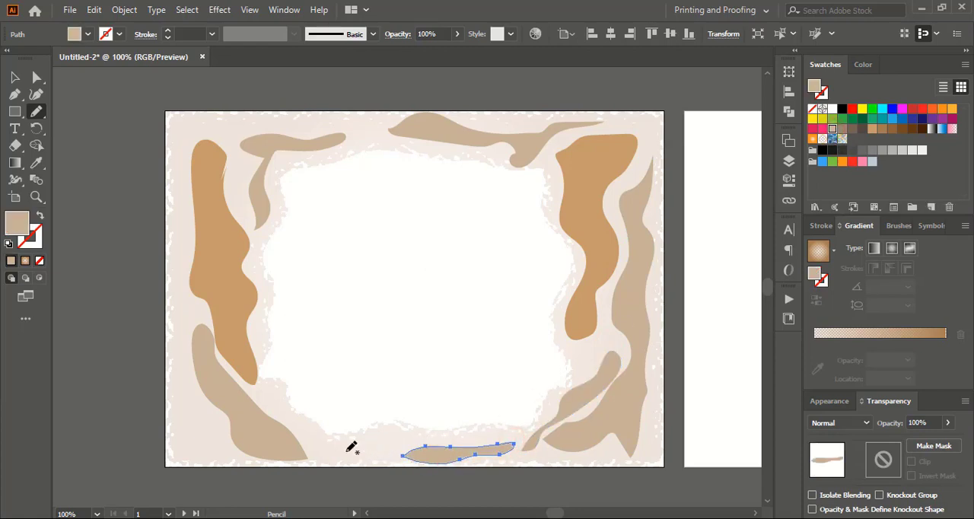
{"action": "mouse_move", "coordinate": [333, 444]}
{"action": "left_mouse_down"}
{"action": "mouse_move", "coordinate": [399, 429]}
{"action": "mouse_move", "coordinate": [402, 446]}
{"action": "mouse_move", "coordinate": [335, 461]}
{"action": "mouse_move", "coordinate": [304, 431]}
{"action": "left_mouse_up"}
{"action": "left_click", "coordinate": [833, 130]}
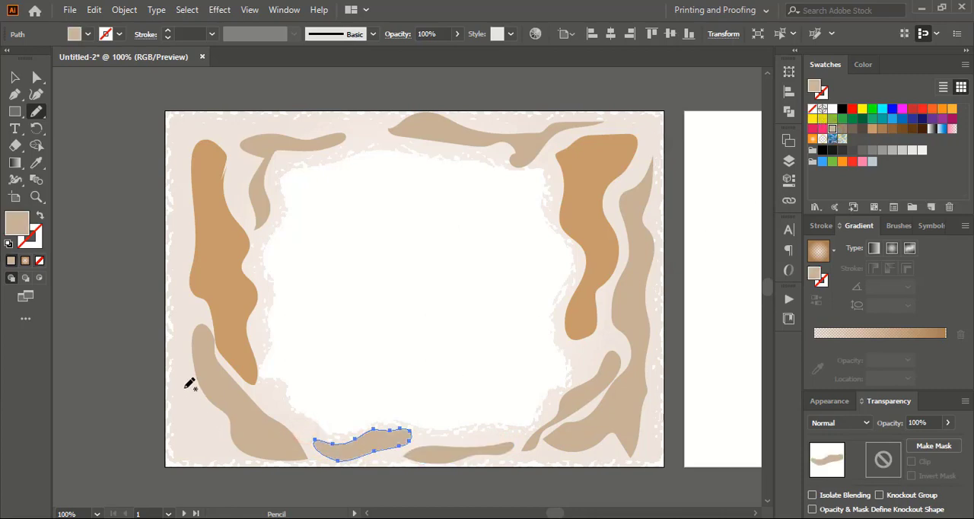
Draw Pencil shapes in the frame's lower-left corner and across its upper-left corner and top edge, filling both with the beige swatch.
{"action": "mouse_move", "coordinate": [185, 388]}
{"action": "left_mouse_down"}
{"action": "mouse_move", "coordinate": [188, 443]}
{"action": "mouse_move", "coordinate": [223, 463]}
{"action": "mouse_move", "coordinate": [220, 438]}
{"action": "mouse_move", "coordinate": [183, 390]}
{"action": "left_mouse_up"}
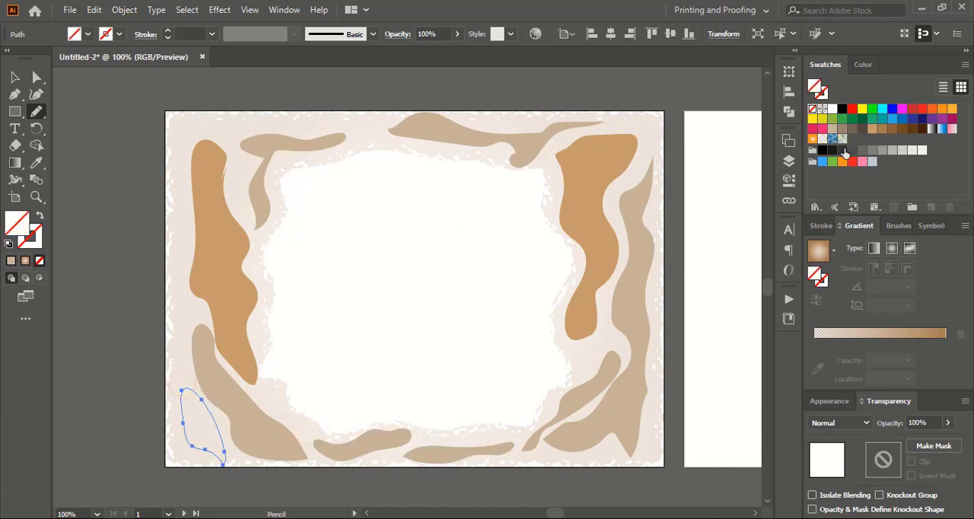
{"action": "left_click", "coordinate": [832, 129]}
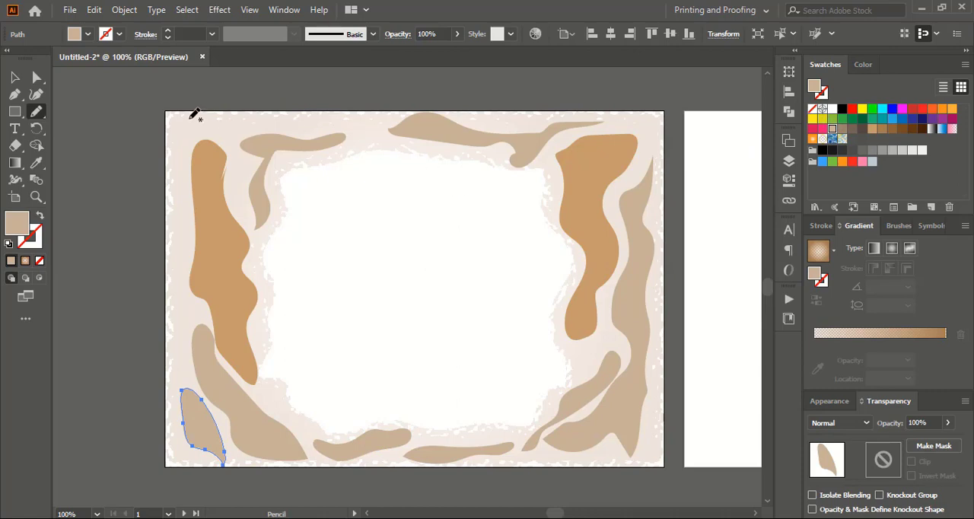
{"action": "mouse_move", "coordinate": [198, 122]}
{"action": "left_mouse_down"}
{"action": "mouse_move", "coordinate": [237, 150]}
{"action": "mouse_move", "coordinate": [395, 141]}
{"action": "mouse_move", "coordinate": [387, 125]}
{"action": "mouse_move", "coordinate": [263, 119]}
{"action": "mouse_move", "coordinate": [238, 199]}
{"action": "mouse_move", "coordinate": [188, 211]}
{"action": "mouse_move", "coordinate": [197, 124]}
{"action": "left_mouse_up"}
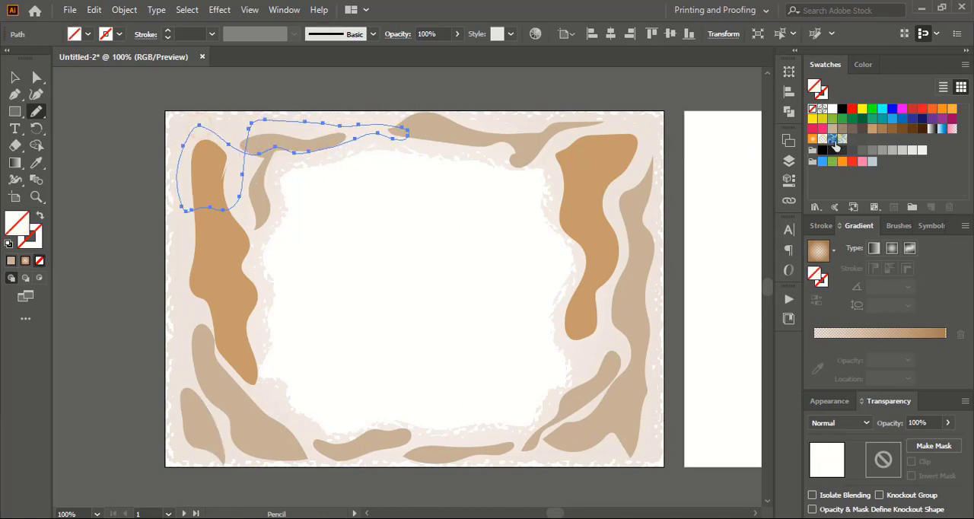
{"action": "left_click", "coordinate": [833, 129]}
Add beige-filled Pencil shapes over the frame's upper-right corner, the middle of its right edge, and winding down its lower-left side.
{"action": "mouse_move", "coordinate": [546, 143]}
{"action": "left_mouse_down"}
{"action": "mouse_move", "coordinate": [631, 197]}
{"action": "mouse_move", "coordinate": [642, 151]}
{"action": "mouse_move", "coordinate": [527, 123]}
{"action": "left_mouse_up"}
{"action": "left_click", "coordinate": [833, 130]}
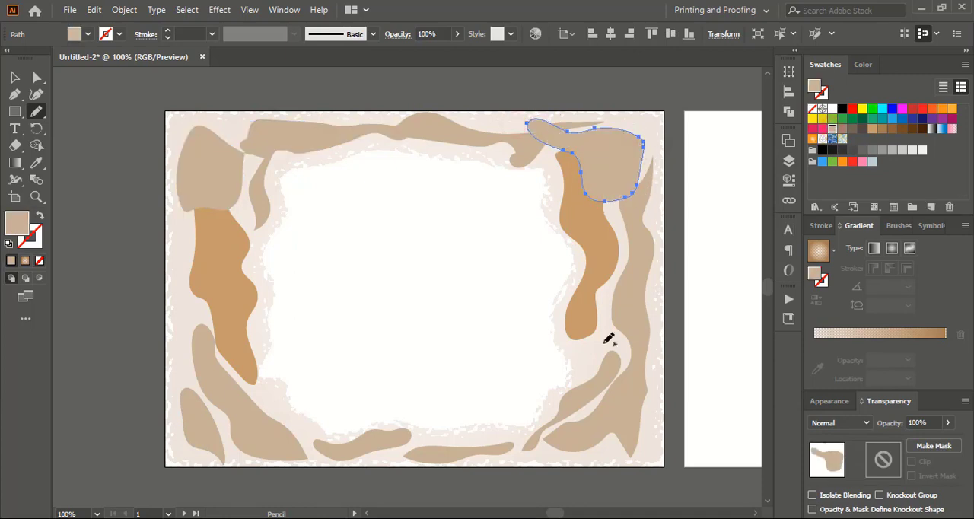
{"action": "mouse_move", "coordinate": [595, 279]}
{"action": "left_mouse_down"}
{"action": "mouse_move", "coordinate": [585, 366]}
{"action": "mouse_move", "coordinate": [625, 363]}
{"action": "mouse_move", "coordinate": [645, 228]}
{"action": "left_mouse_up"}
{"action": "left_click", "coordinate": [832, 130]}
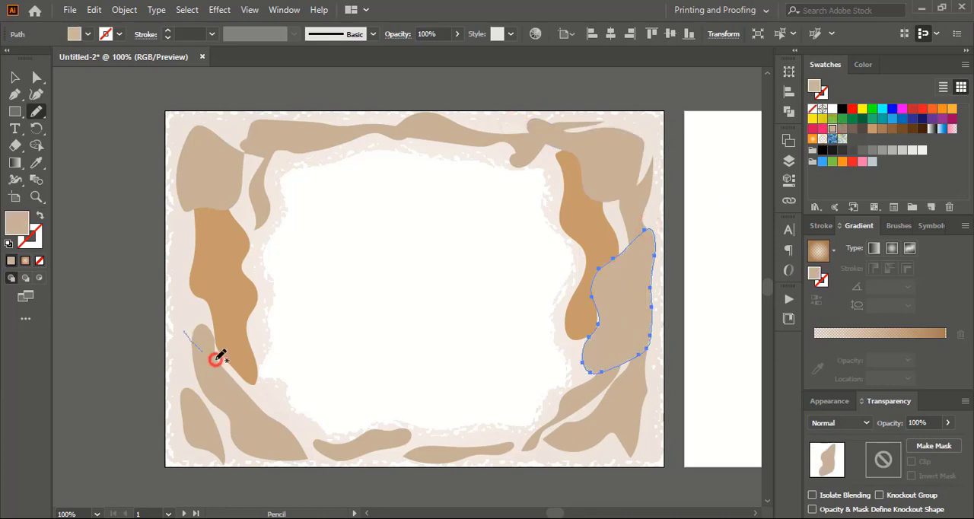
{"action": "mouse_move", "coordinate": [216, 360]}
{"action": "left_mouse_down"}
{"action": "mouse_move", "coordinate": [283, 421]}
{"action": "mouse_move", "coordinate": [206, 393]}
{"action": "mouse_move", "coordinate": [180, 359]}
{"action": "mouse_move", "coordinate": [181, 300]}
{"action": "mouse_move", "coordinate": [239, 289]}
{"action": "mouse_move", "coordinate": [242, 252]}
{"action": "mouse_move", "coordinate": [228, 239]}
{"action": "mouse_move", "coordinate": [258, 262]}
{"action": "mouse_move", "coordinate": [255, 314]}
{"action": "mouse_move", "coordinate": [187, 337]}
{"action": "left_mouse_up"}
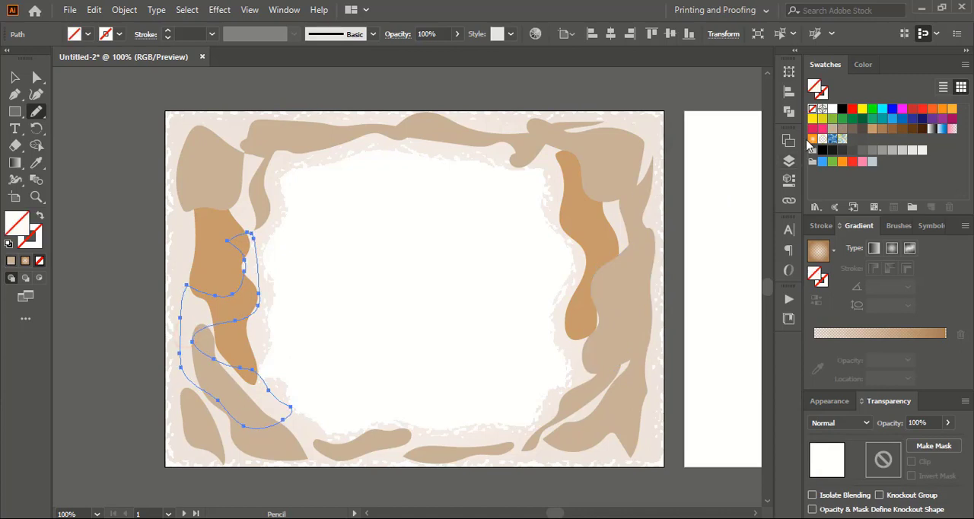
{"action": "left_click", "coordinate": [832, 129]}
Select all the tan-brown and beige wavy shapes around the frame and reduce their opacity to 13%.
{"action": "left_click", "coordinate": [15, 77]}
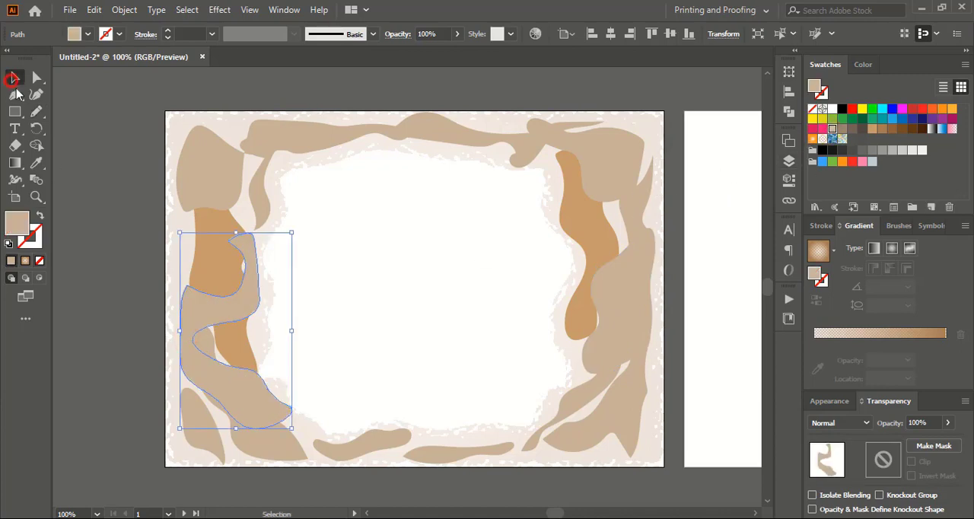
{"action": "left_click", "coordinate": [94, 202]}
{"action": "left_click", "coordinate": [222, 268]}
{"action": "left_click", "coordinate": [201, 359], "text": "shift"}
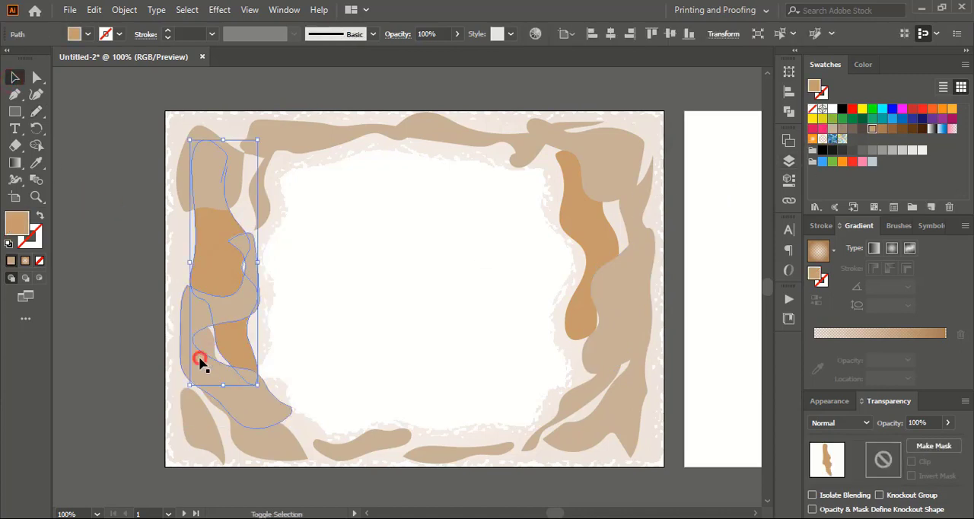
{"action": "left_click", "coordinate": [205, 343], "text": "shift"}
{"action": "left_click", "coordinate": [195, 424], "text": "shift"}
{"action": "left_click", "coordinate": [372, 449], "text": "shift"}
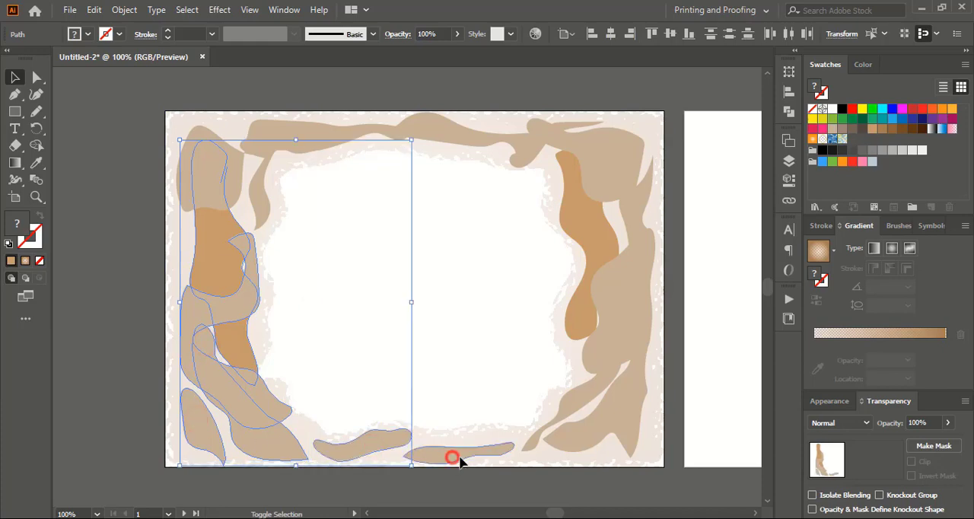
{"action": "left_click", "coordinate": [452, 455], "text": "shift"}
{"action": "left_click", "coordinate": [570, 434], "text": "shift"}
{"action": "left_click", "coordinate": [572, 396], "text": "shift"}
{"action": "left_click", "coordinate": [596, 345], "text": "shift"}
{"action": "left_click", "coordinate": [609, 196], "text": "shift"}
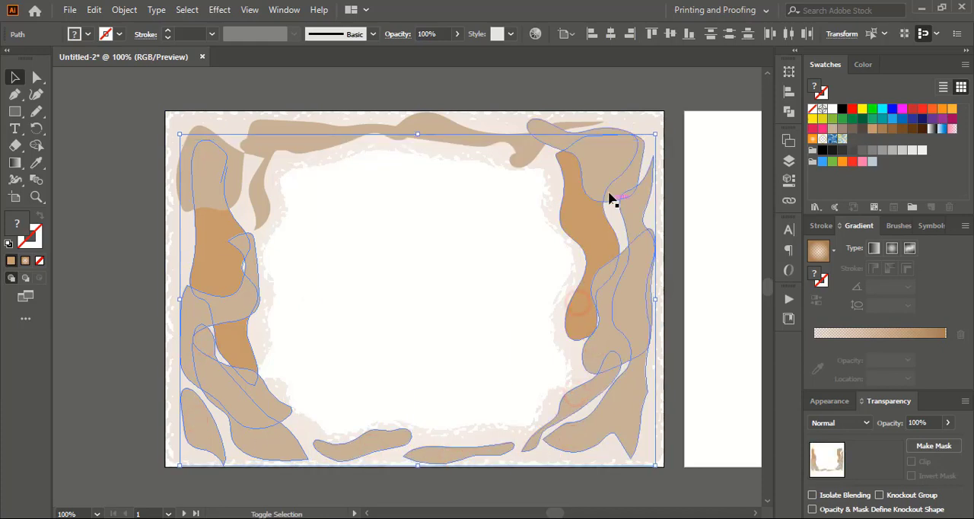
{"action": "left_click", "coordinate": [591, 169], "text": "shift"}
{"action": "left_click", "coordinate": [508, 144], "text": "shift"}
{"action": "left_click", "coordinate": [305, 134], "text": "shift"}
{"action": "left_click", "coordinate": [259, 189], "text": "shift"}
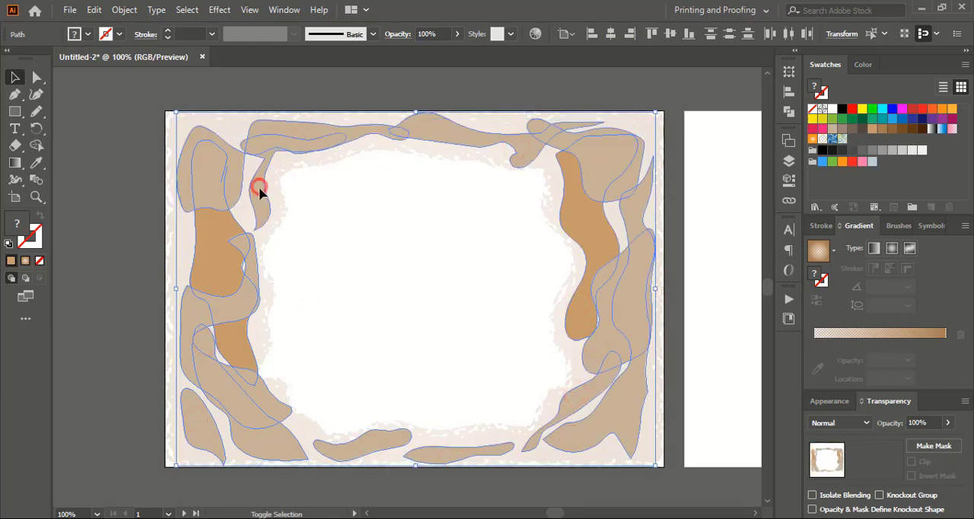
{"action": "left_click", "coordinate": [948, 422]}
{"action": "left_click_drag", "start_coordinate": [951, 441], "coordinate": [900, 445]}
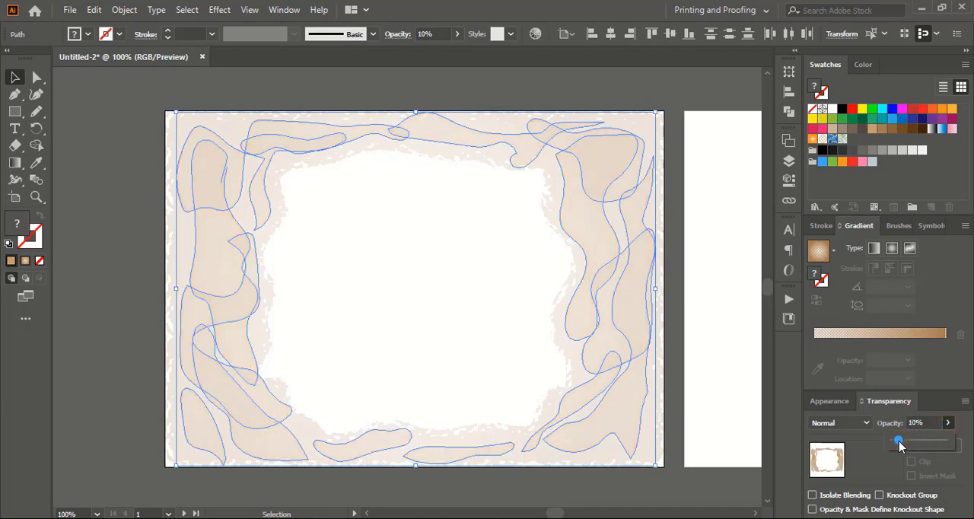
Group the selected wavy shapes into one object and deselect it.
{"action": "left_click", "coordinate": [119, 15]}
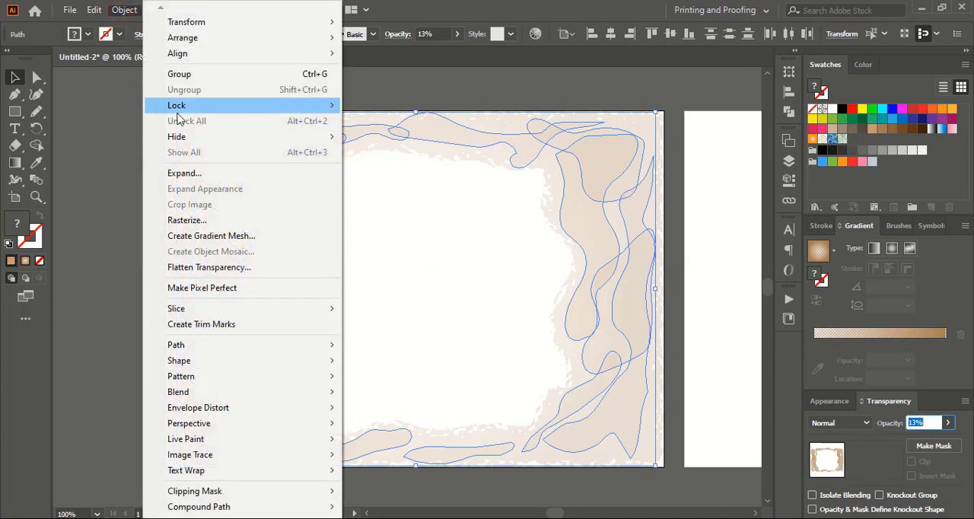
{"action": "left_click", "coordinate": [201, 74]}
{"action": "left_click", "coordinate": [132, 172]}
Select the textured frame with its wavy shapes and place a copy on the second artboard.
{"action": "key", "text": "ctrl+minus"}
{"action": "key", "text": "ctrl+minus"}
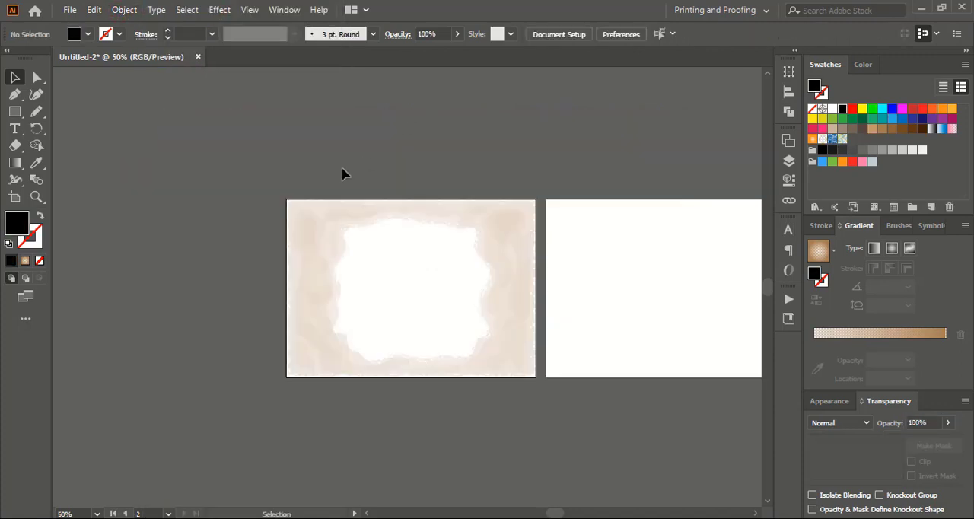
{"action": "left_click_drag", "start_coordinate": [316, 213], "coordinate": [516, 405]}
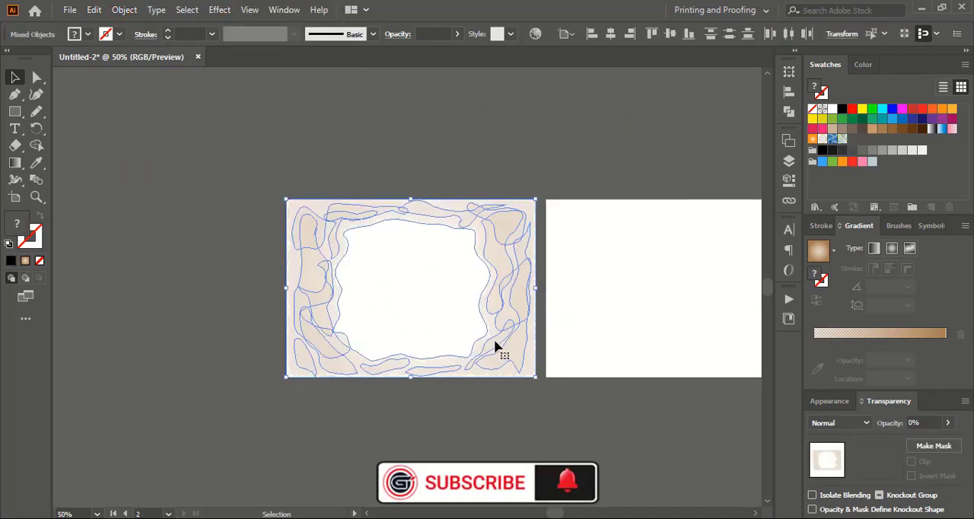
{"action": "left_click_drag", "start_coordinate": [492, 336], "coordinate": [750, 343]}
{"action": "left_click", "coordinate": [632, 169]}
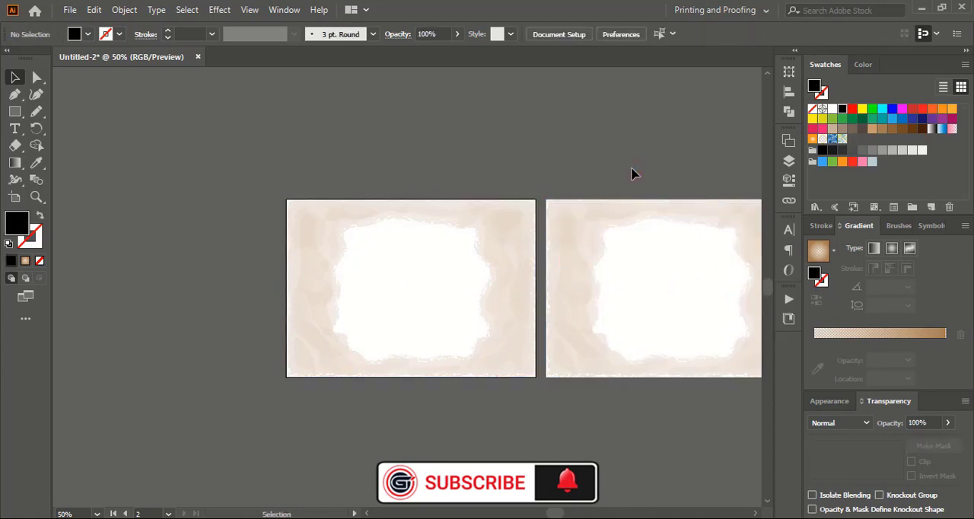
Draw an ellipse about 5.6 x 4.4 in on the first artboard, with no fill and a black 1 pt stroke.
{"action": "key", "text": "ctrl+plus"}
{"action": "left_click_drag", "start_coordinate": [11, 112], "coordinate": [64, 127]}
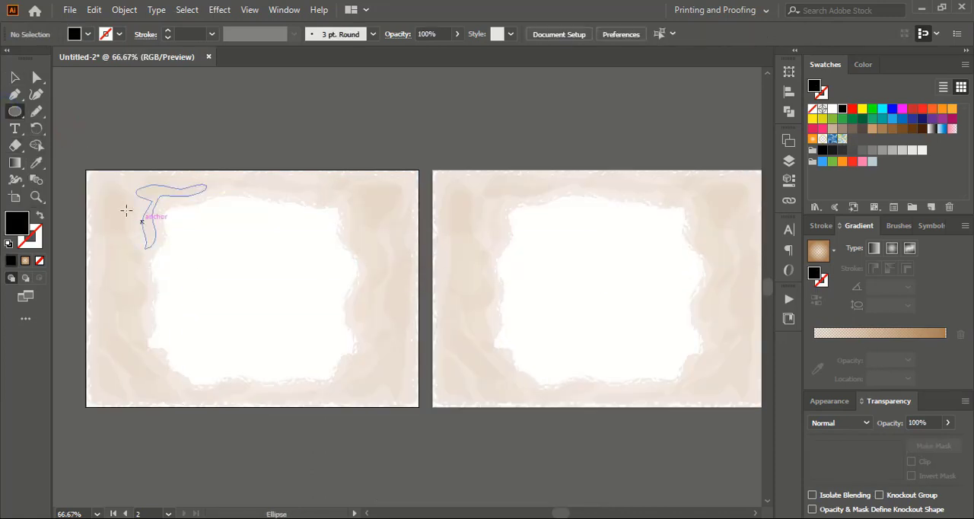
{"action": "left_click_drag", "start_coordinate": [111, 188], "coordinate": [378, 398]}
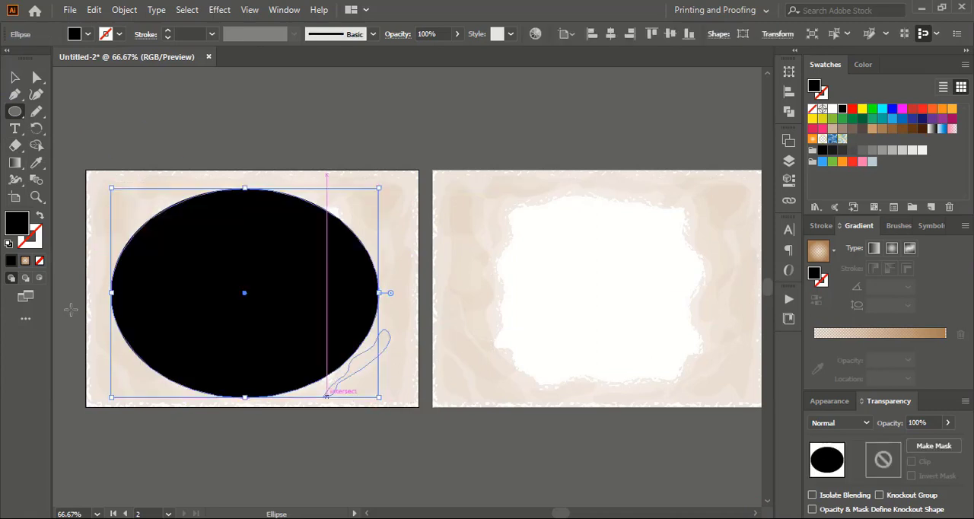
{"action": "left_click", "coordinate": [40, 260]}
{"action": "left_click", "coordinate": [9, 262]}
{"action": "left_click", "coordinate": [12, 75]}
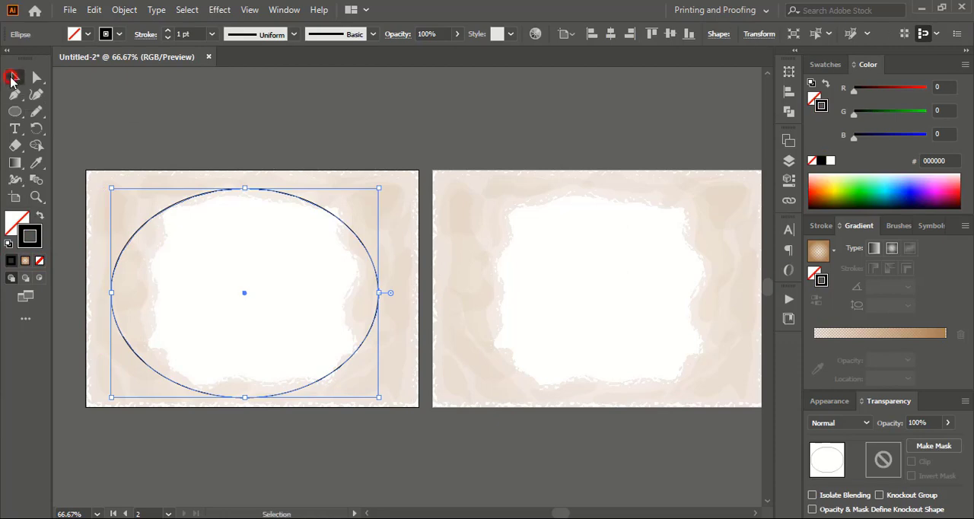
{"action": "left_click", "coordinate": [170, 115]}
Align the ellipse to the artboard with horizontal and vertical centering.
{"action": "left_click", "coordinate": [369, 513]}
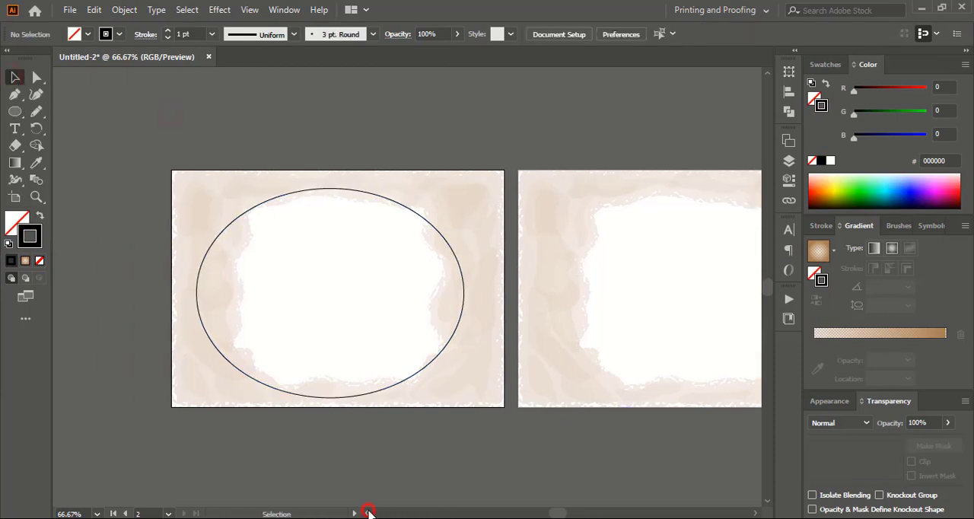
{"action": "left_click", "coordinate": [369, 513]}
{"action": "key", "text": "ctrl+plus"}
{"action": "key", "text": "ctrl+plus"}
{"action": "key", "text": "ctrl+minus"}
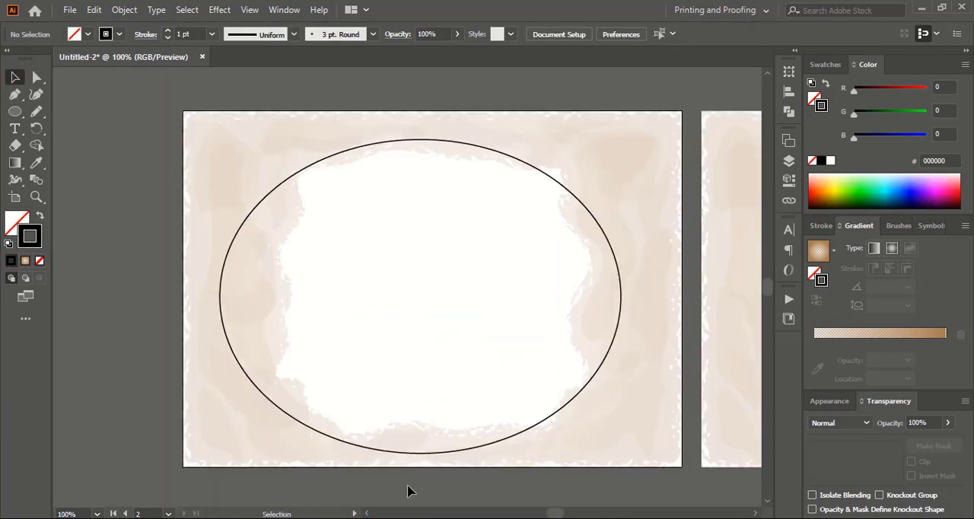
{"action": "left_click", "coordinate": [558, 185]}
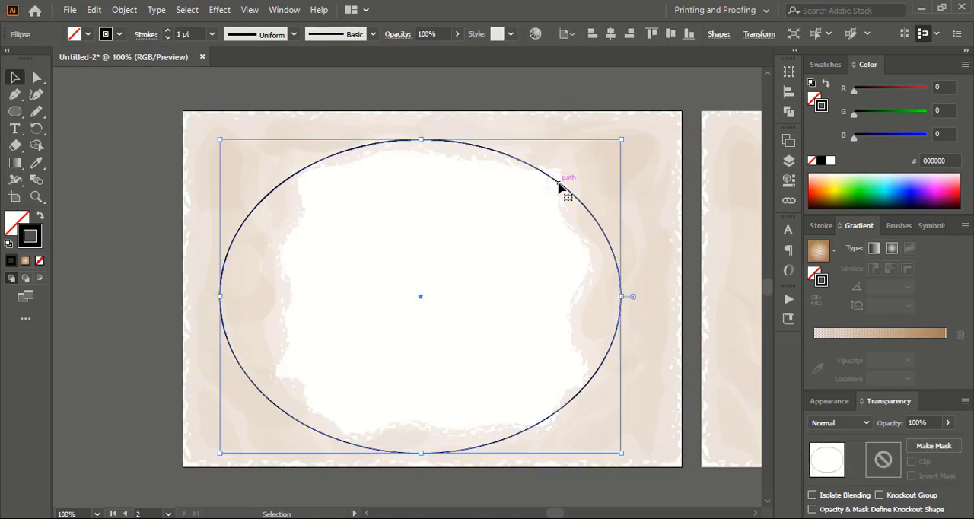
{"action": "left_click", "coordinate": [610, 34]}
{"action": "left_click", "coordinate": [669, 34]}
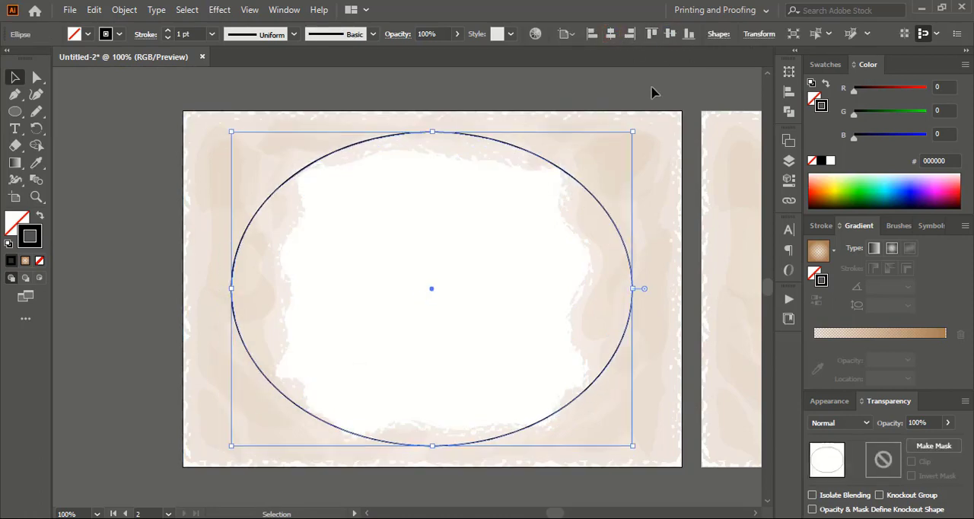
{"action": "left_click", "coordinate": [333, 88]}
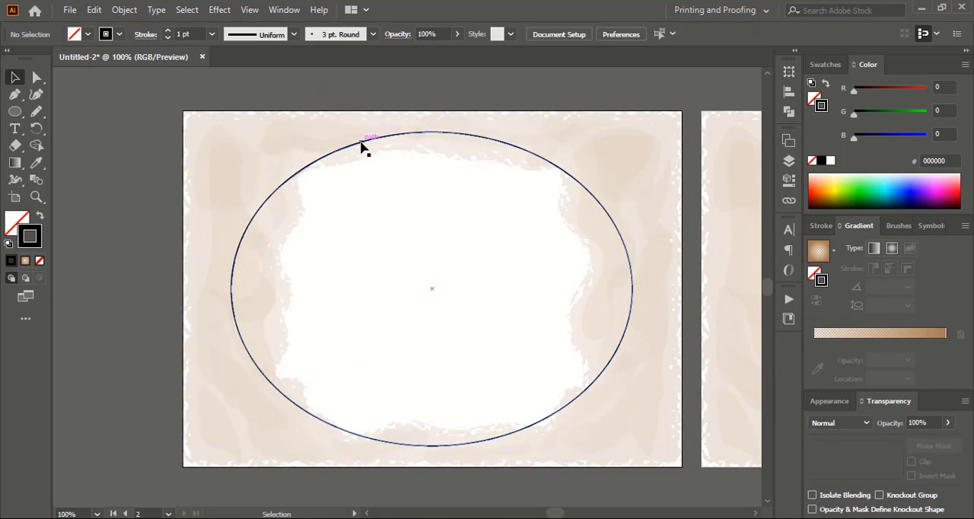
Make two copies of the ellipse, each offset slightly to the right, and set all three outlines to 1.5 pt.
{"action": "left_click_drag", "start_coordinate": [362, 144], "coordinate": [381, 152]}
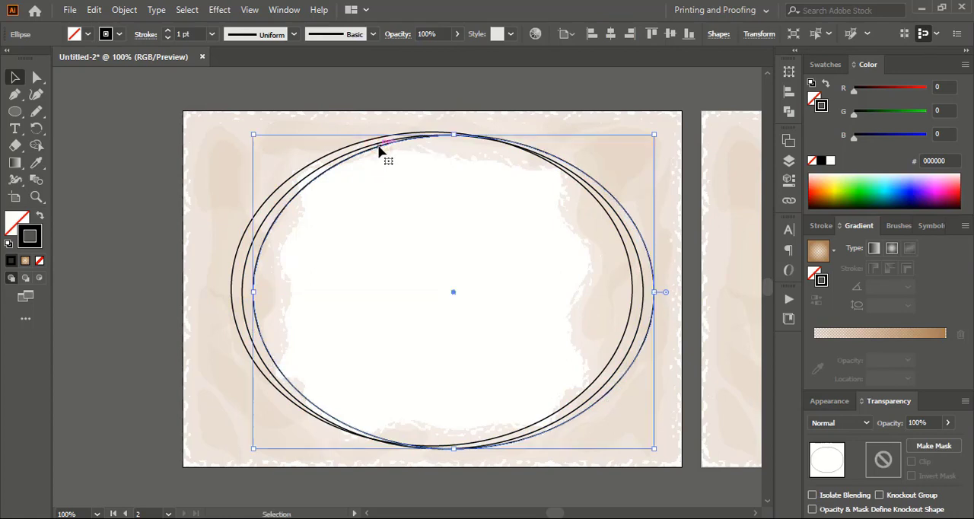
{"action": "left_click", "coordinate": [280, 197], "text": "shift"}
{"action": "left_click", "coordinate": [274, 198], "text": "shift"}
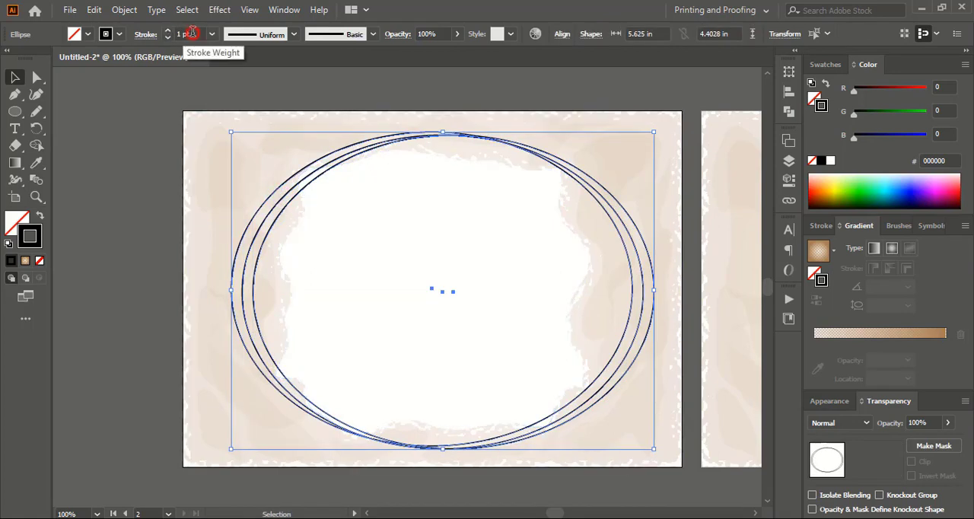
{"action": "left_click_drag", "start_coordinate": [191, 33], "coordinate": [169, 47]}
{"action": "key", "text": "Return"}
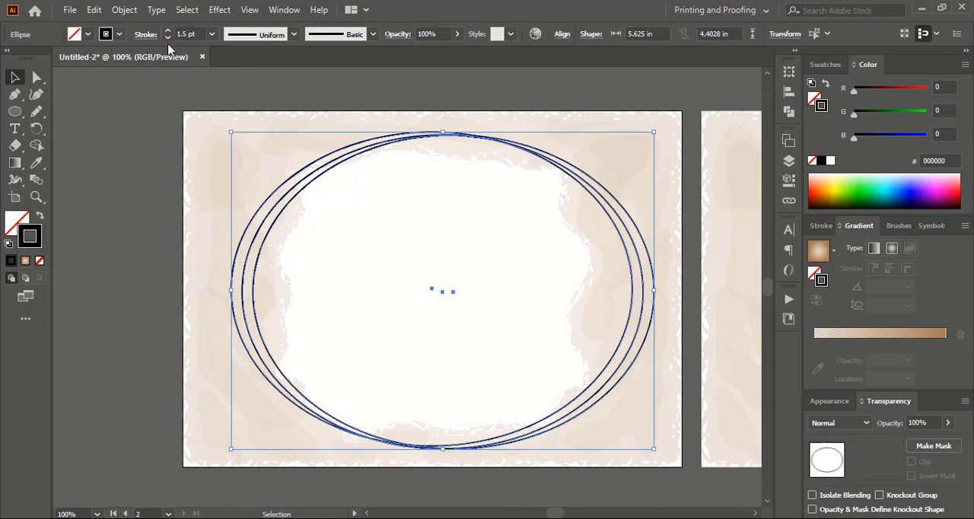
{"action": "left_click", "coordinate": [170, 100]}
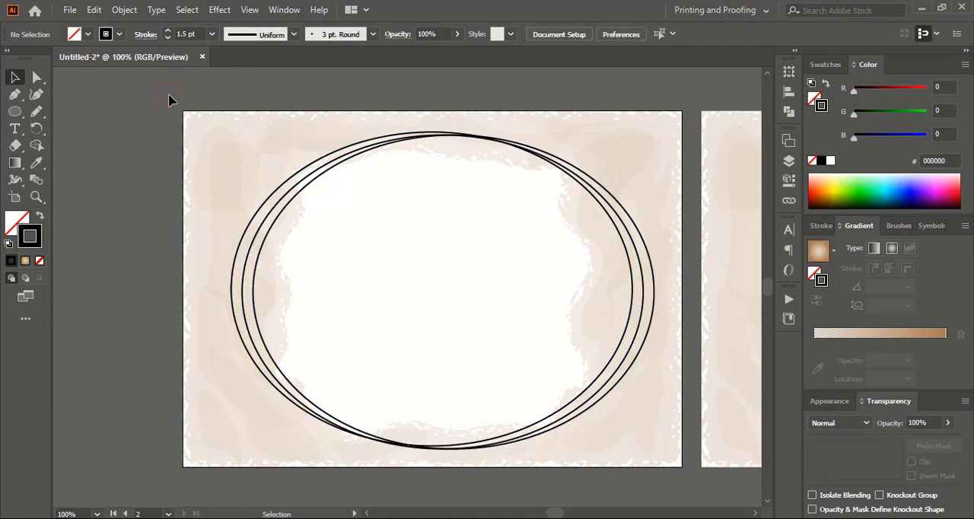
Select the three overlapping ellipses and set their stroke weight to 1.8 pt.
{"action": "left_click", "coordinate": [240, 236]}
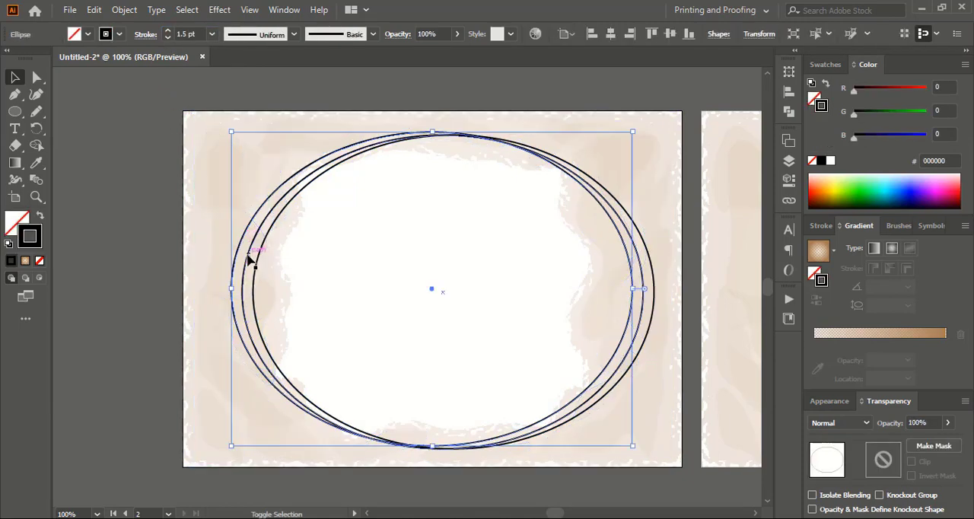
{"action": "left_click", "coordinate": [251, 259], "text": "shift"}
{"action": "left_click", "coordinate": [259, 268], "text": "shift"}
{"action": "left_click", "coordinate": [196, 33]}
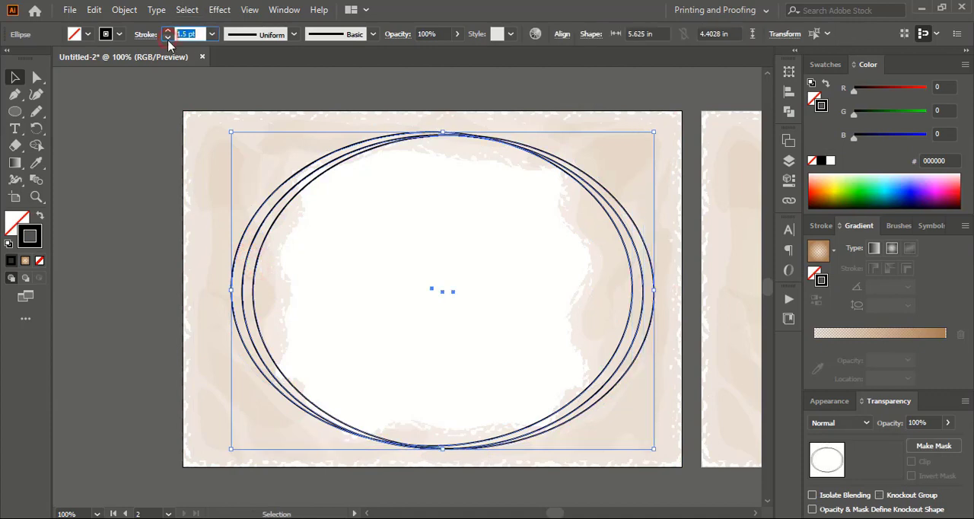
{"action": "type", "text": "1.8"}
{"action": "key", "text": "Return"}
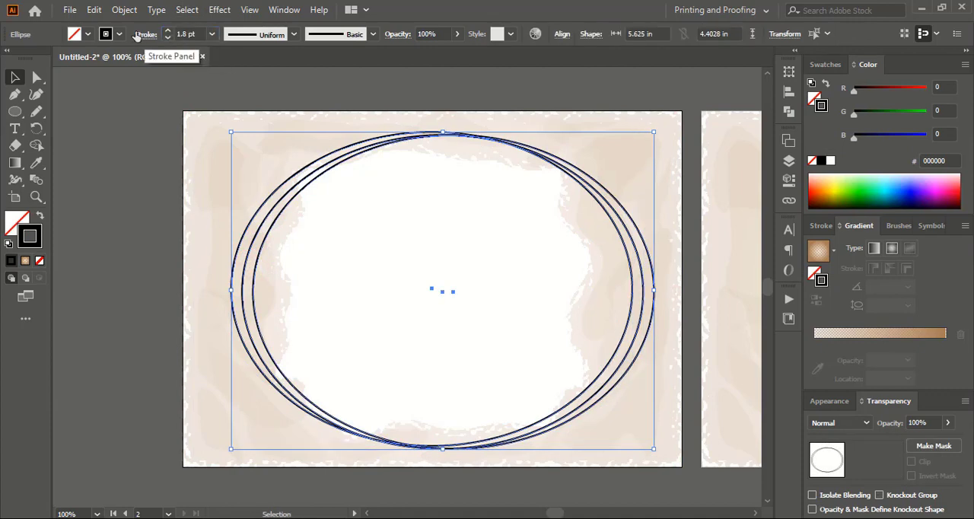
Expand the fill and stroke of the three ellipses and group the resulting outlines.
{"action": "left_click", "coordinate": [124, 10]}
{"action": "left_click", "coordinate": [201, 176]}
{"action": "left_click", "coordinate": [441, 346]}
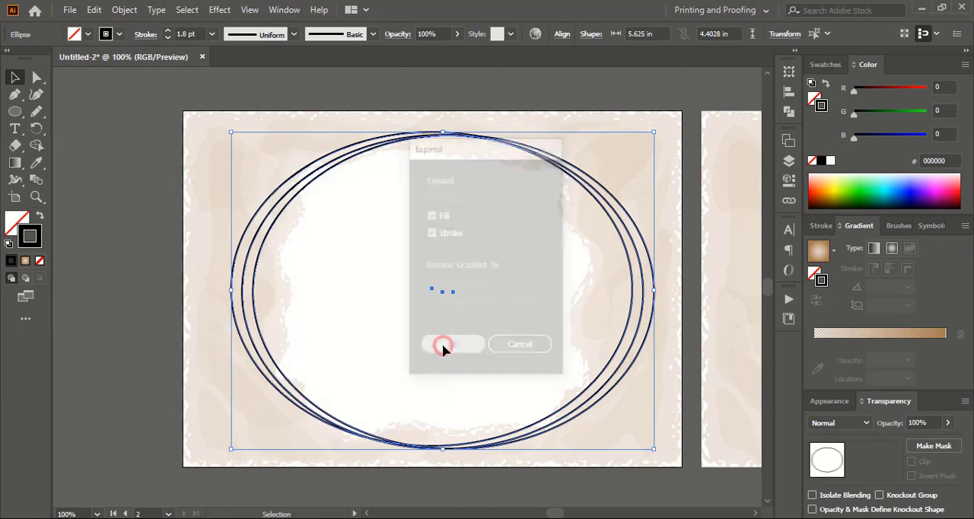
{"action": "left_click", "coordinate": [120, 12]}
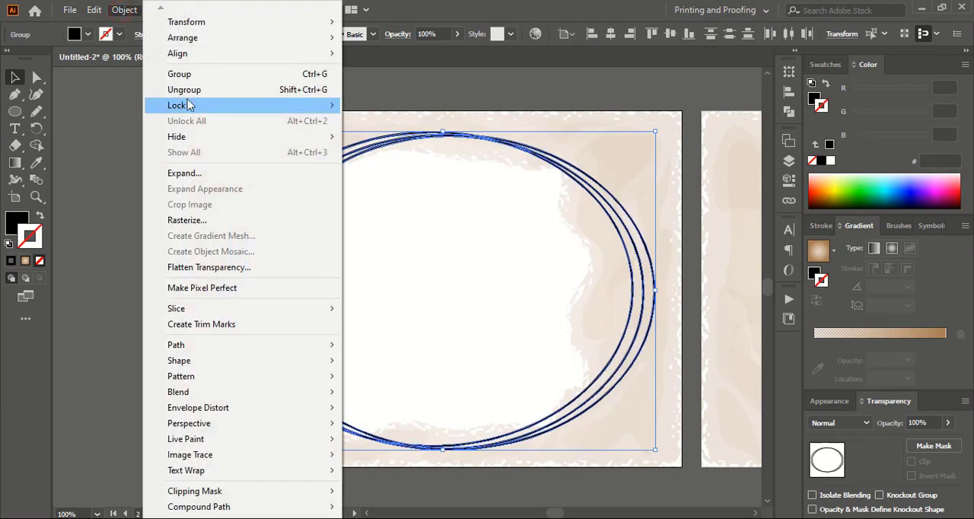
{"action": "left_click", "coordinate": [243, 74]}
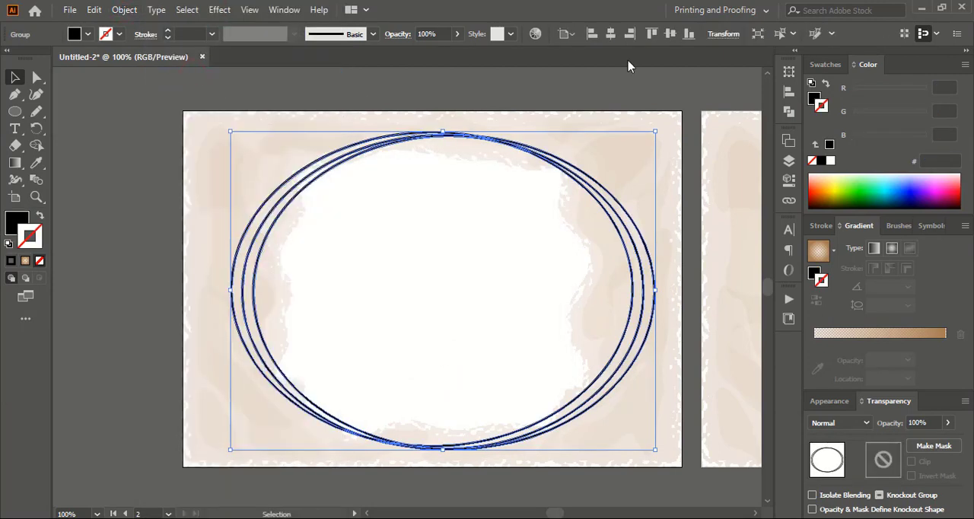
Center the grouped ellipse outlines horizontally and vertically, then deselect them.
{"action": "left_click", "coordinate": [612, 33]}
{"action": "left_click", "coordinate": [670, 35]}
{"action": "left_click", "coordinate": [623, 92]}
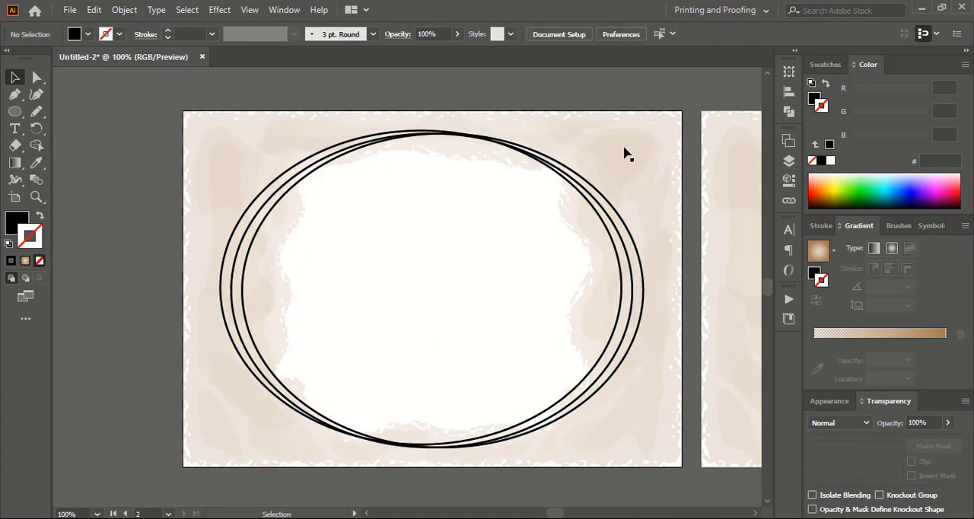
Draw a nearly square rectangle centered over the white area of the second artboard's beige frame.
{"action": "left_click", "coordinate": [754, 513]}
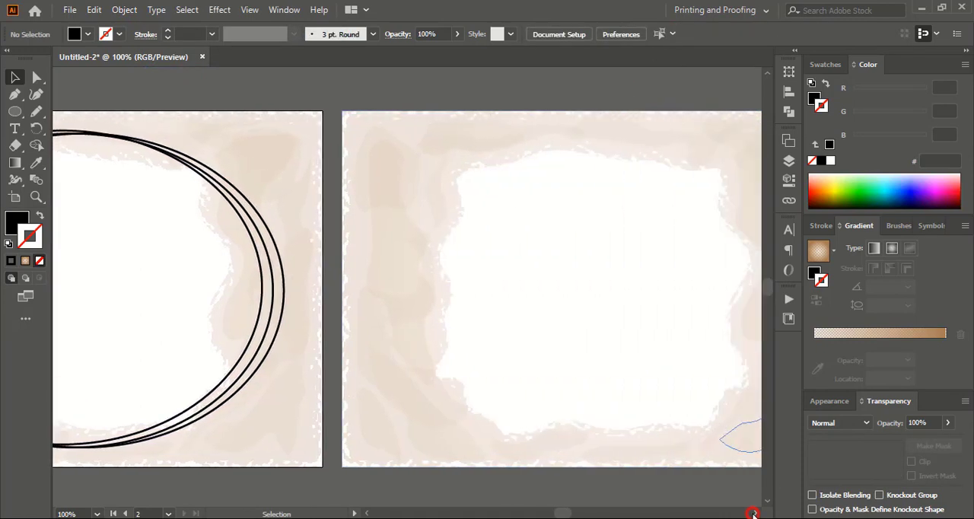
{"action": "left_click", "coordinate": [14, 112]}
{"action": "left_click", "coordinate": [59, 108]}
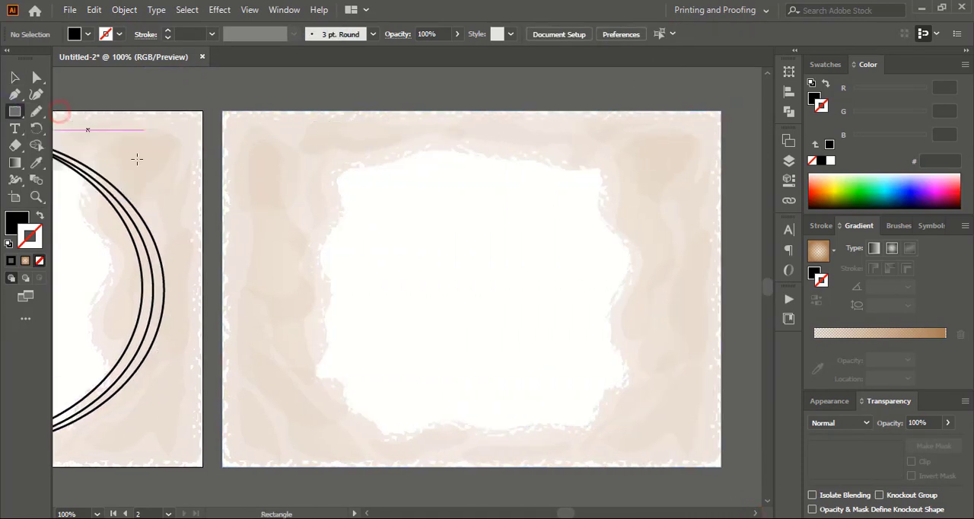
{"action": "left_click_drag", "start_coordinate": [307, 137], "coordinate": [630, 441]}
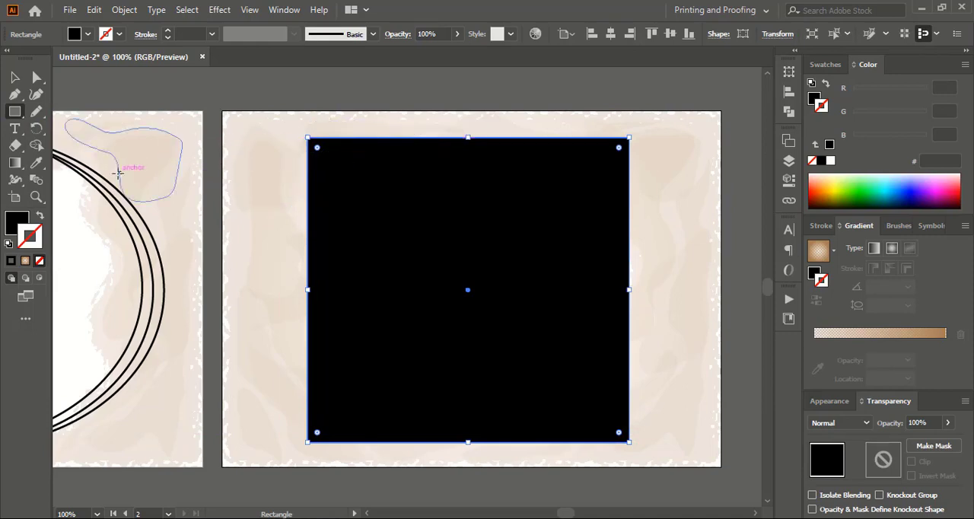
Give the rectangle a 1.8 pt black stroke with no fill, and deselect it.
{"action": "left_click", "coordinate": [183, 34]}
{"action": "type", "text": "1."}
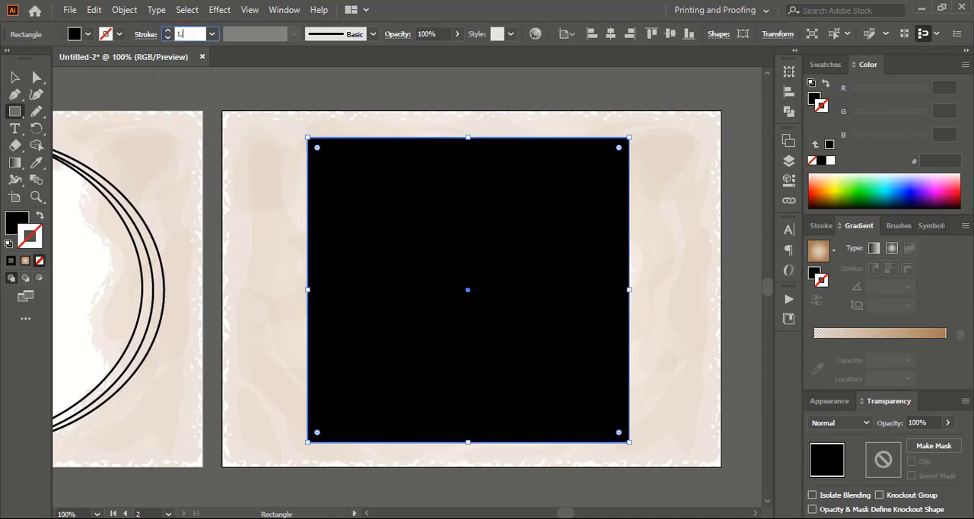
{"action": "type", "text": "8"}
{"action": "key", "text": "Return"}
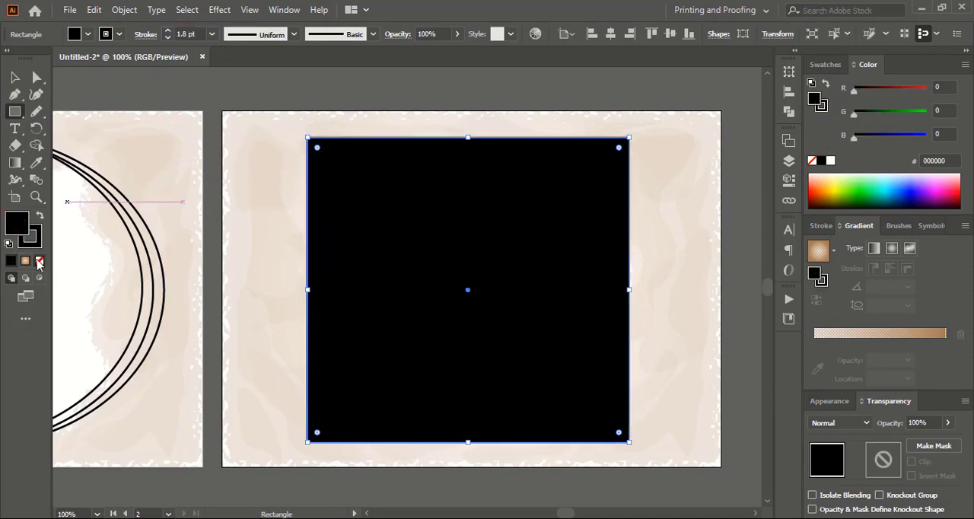
{"action": "left_click", "coordinate": [40, 262]}
{"action": "left_click", "coordinate": [35, 240]}
{"action": "left_click", "coordinate": [15, 79]}
{"action": "left_click", "coordinate": [144, 89]}
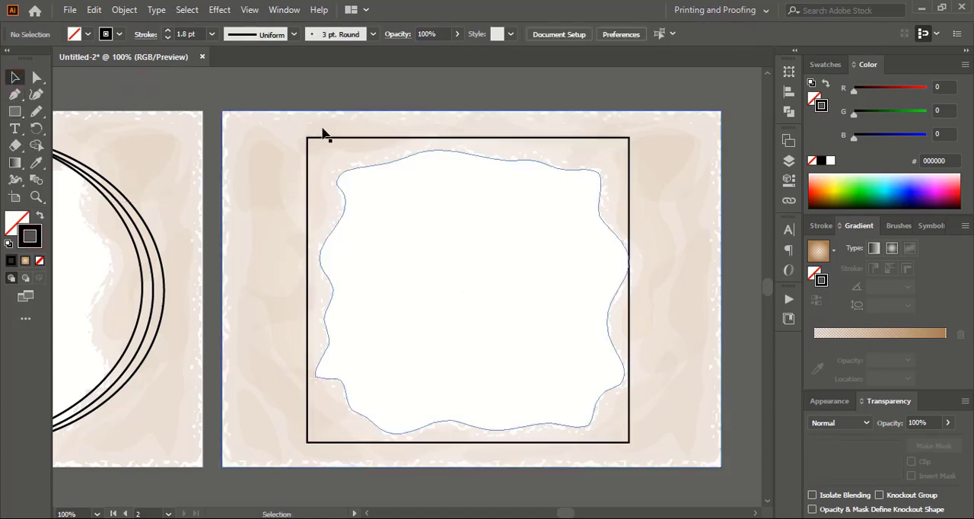
Make two copies of the rectangle outline, each offset slightly down and to the right, and group all three.
{"action": "left_click_drag", "start_coordinate": [360, 137], "coordinate": [368, 149]}
{"action": "key", "text": "ctrl+d"}
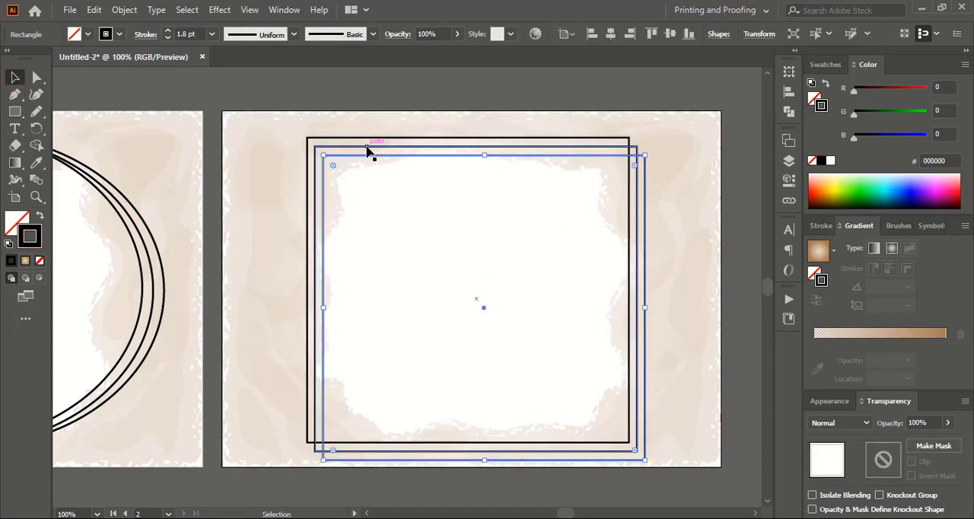
{"action": "left_click", "coordinate": [459, 137], "text": "shift"}
{"action": "left_click", "coordinate": [459, 146], "text": "shift"}
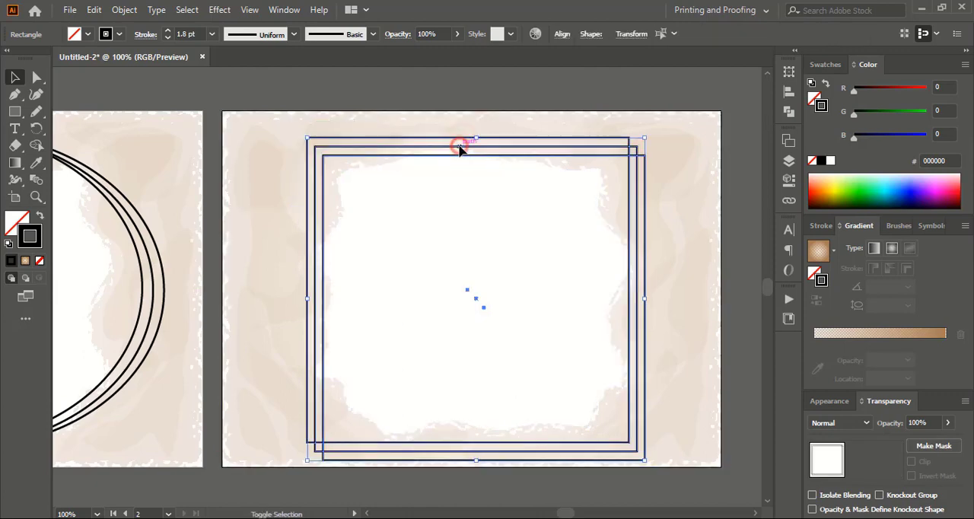
{"action": "left_click", "coordinate": [124, 9]}
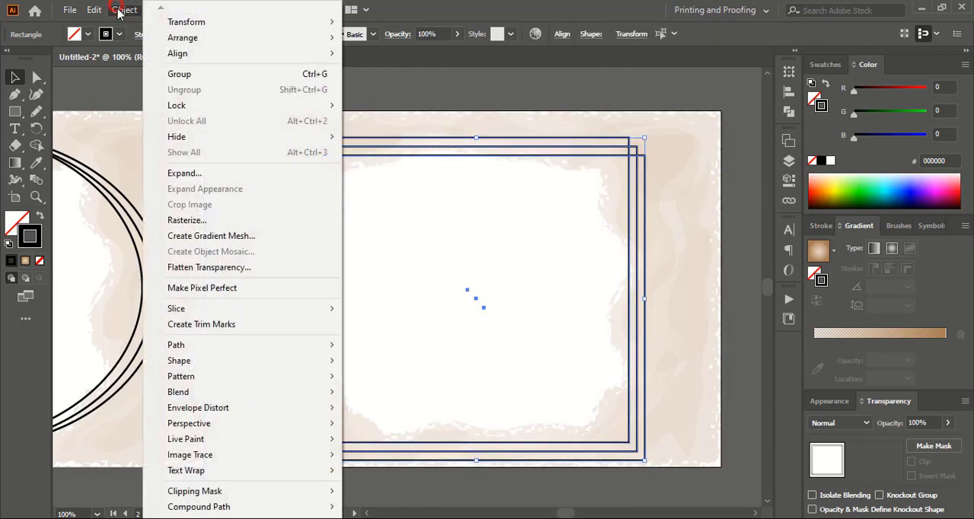
{"action": "left_click", "coordinate": [194, 74]}
Center the grouped rectangle outlines horizontally and vertically on the artboard, then deselect them.
{"action": "left_click", "coordinate": [612, 34]}
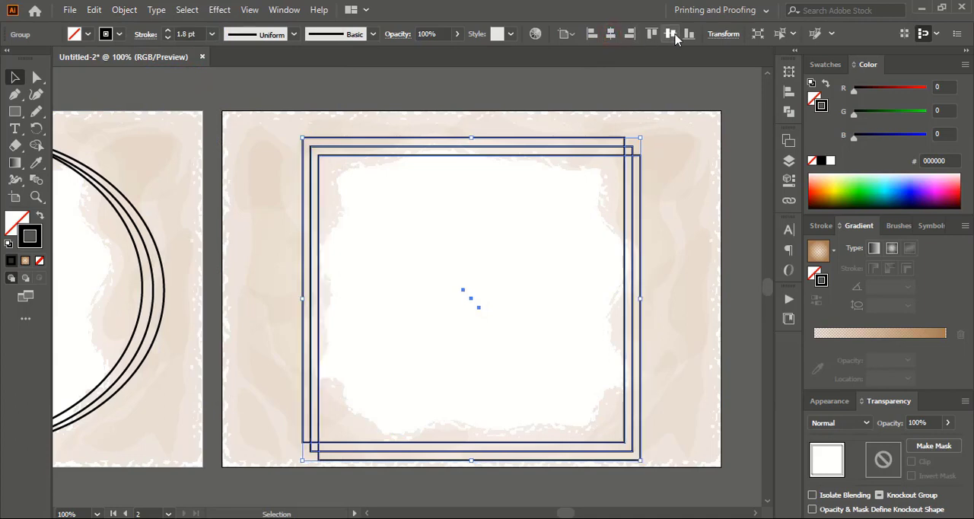
{"action": "left_click", "coordinate": [672, 34]}
{"action": "left_click", "coordinate": [555, 88]}
Select the rectangle and ellipse outline groups together and expand their fill and stroke.
{"action": "left_click", "coordinate": [502, 138]}
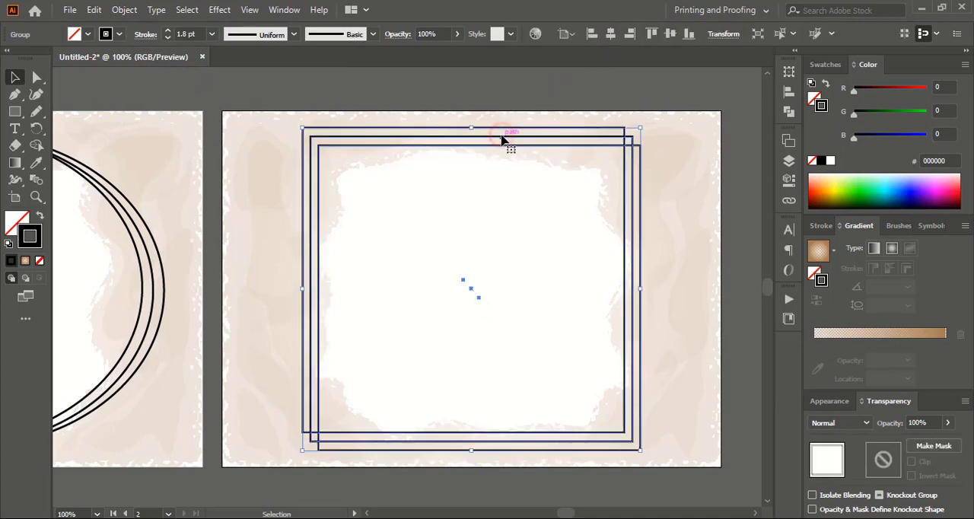
{"action": "left_click", "coordinate": [159, 259], "text": "shift"}
{"action": "left_click", "coordinate": [124, 9]}
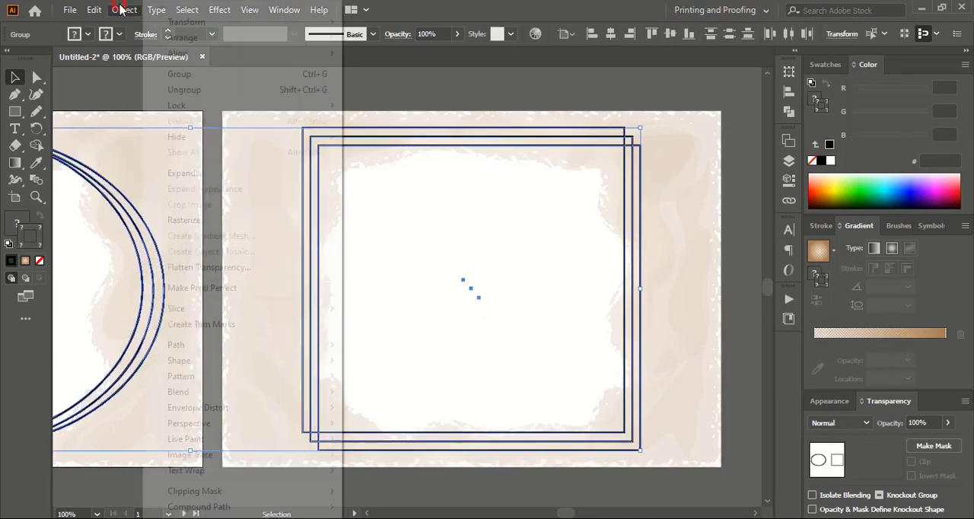
{"action": "left_click", "coordinate": [229, 177]}
{"action": "left_click", "coordinate": [452, 348]}
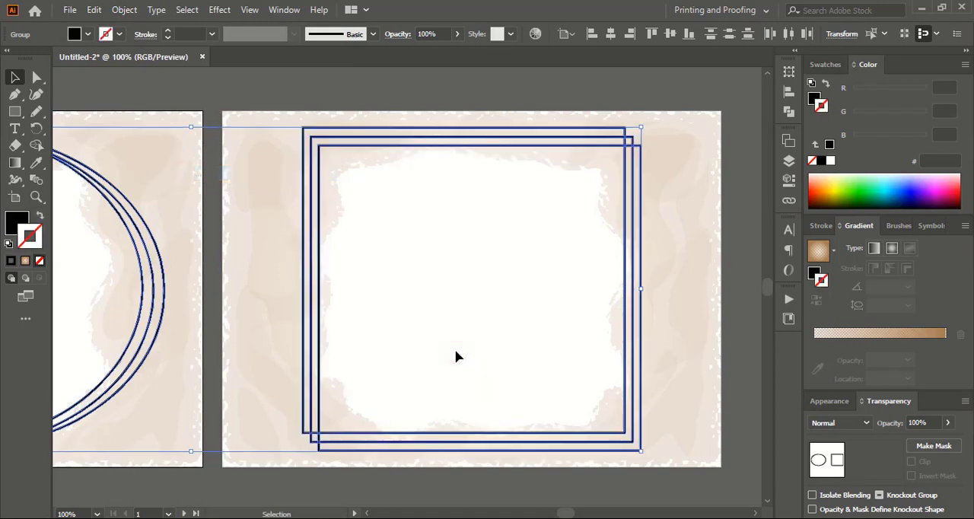
Fill both expanded outline groups with the brown radial gradient, keep them without a stroke, and deselect.
{"action": "left_click", "coordinate": [864, 335]}
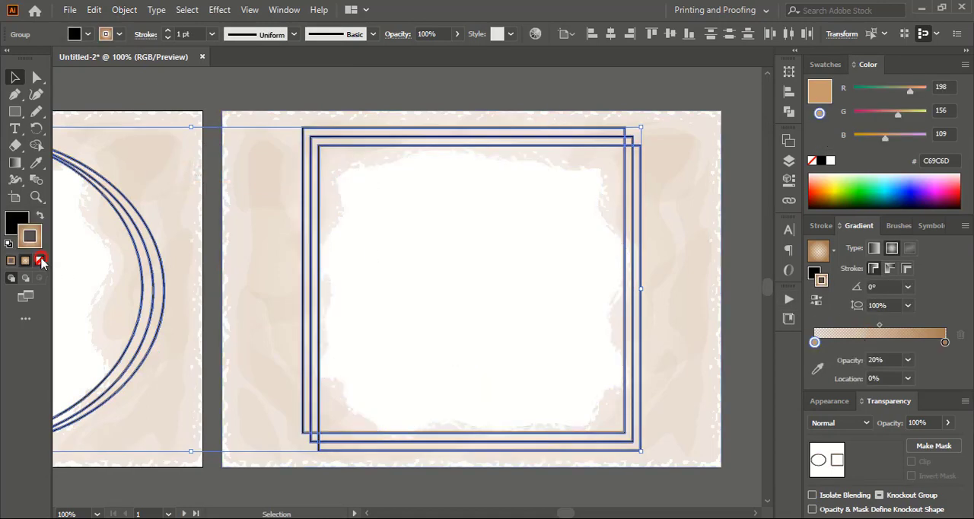
{"action": "left_click", "coordinate": [40, 260]}
{"action": "left_click", "coordinate": [18, 223]}
{"action": "left_click", "coordinate": [854, 333]}
{"action": "left_click", "coordinate": [539, 92]}
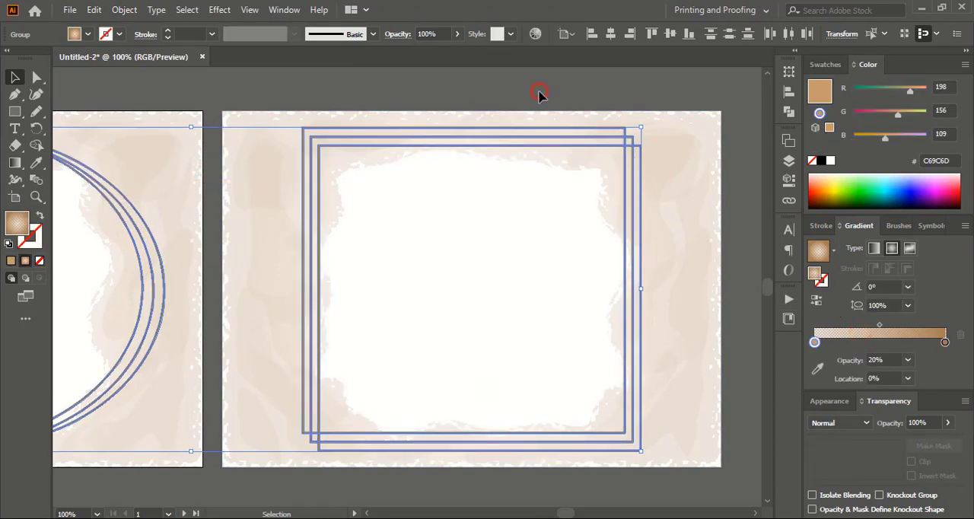
Change the gradient on the ellipse outlines to linear.
{"action": "key", "text": "ctrl+minus"}
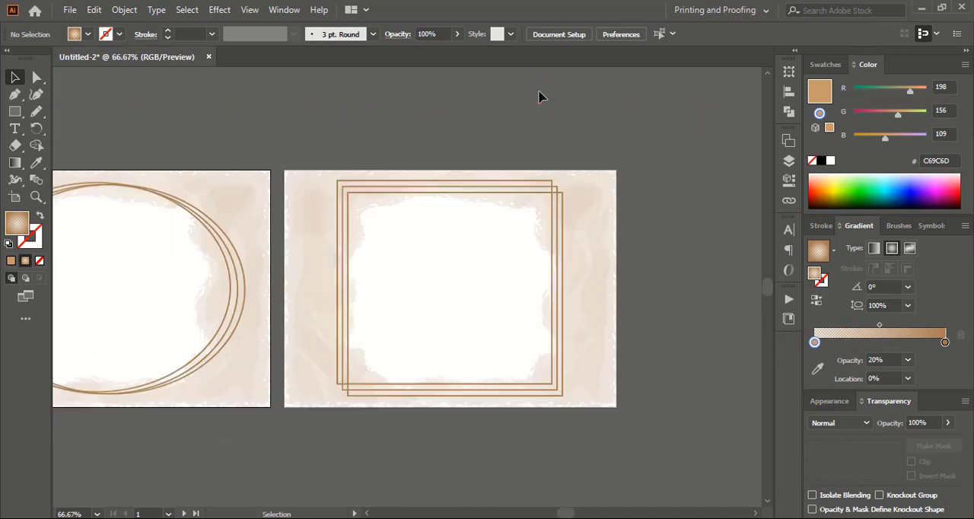
{"action": "left_click", "coordinate": [366, 515]}
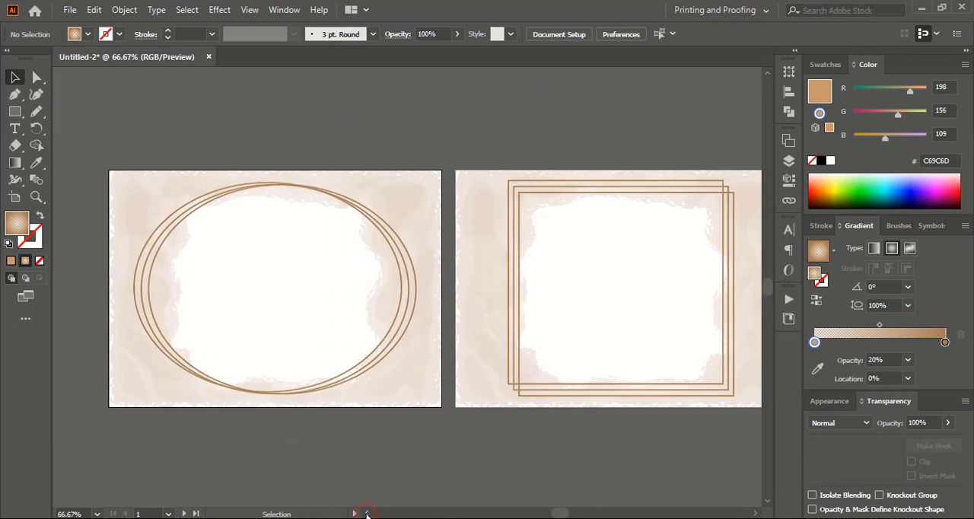
{"action": "left_click", "coordinate": [403, 355]}
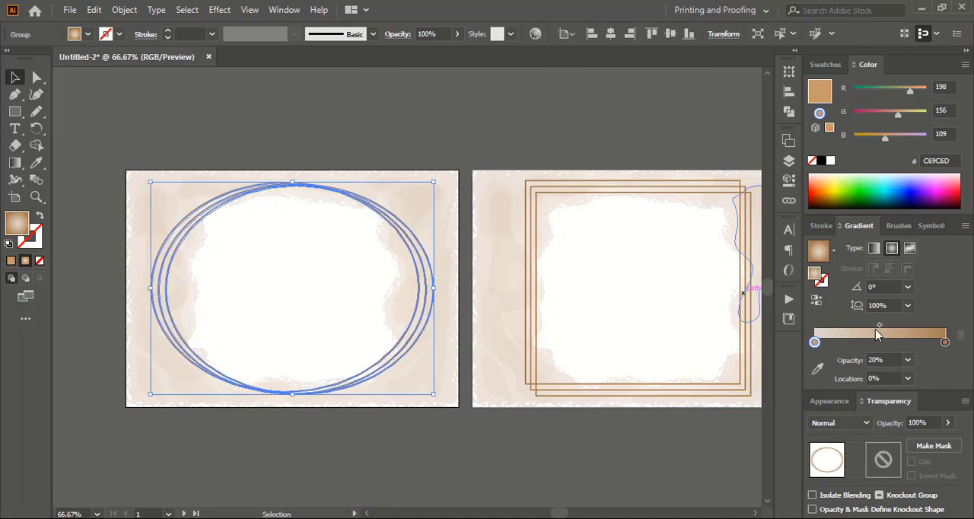
{"action": "left_click", "coordinate": [520, 134]}
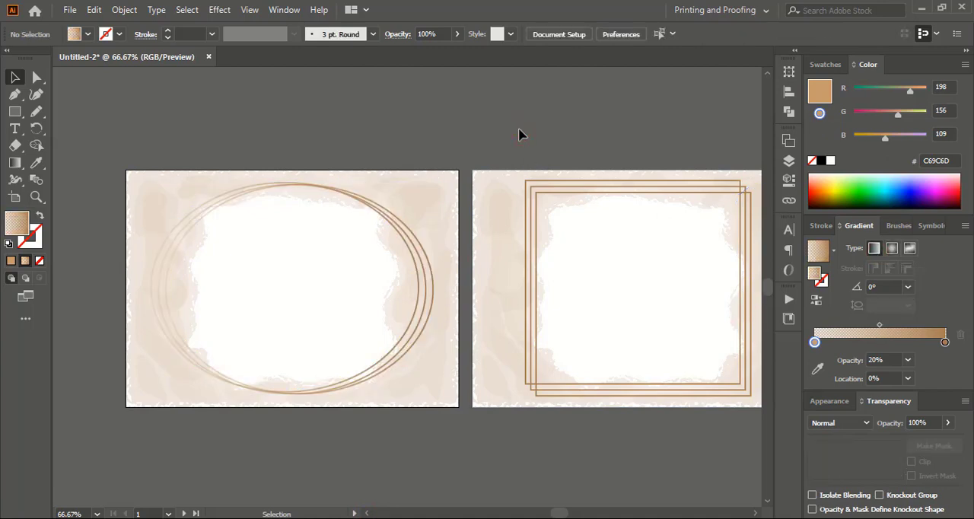
Rework the ellipse outlines' gradient into three stops, with brown at both ends and the faded stop between them.
{"action": "left_click", "coordinate": [426, 293]}
{"action": "mouse_move", "coordinate": [815, 342]}
{"action": "left_mouse_down"}
{"action": "mouse_move", "coordinate": [939, 347]}
{"action": "mouse_move", "coordinate": [799, 346]}
{"action": "left_mouse_up"}
{"action": "left_click", "coordinate": [471, 119]}
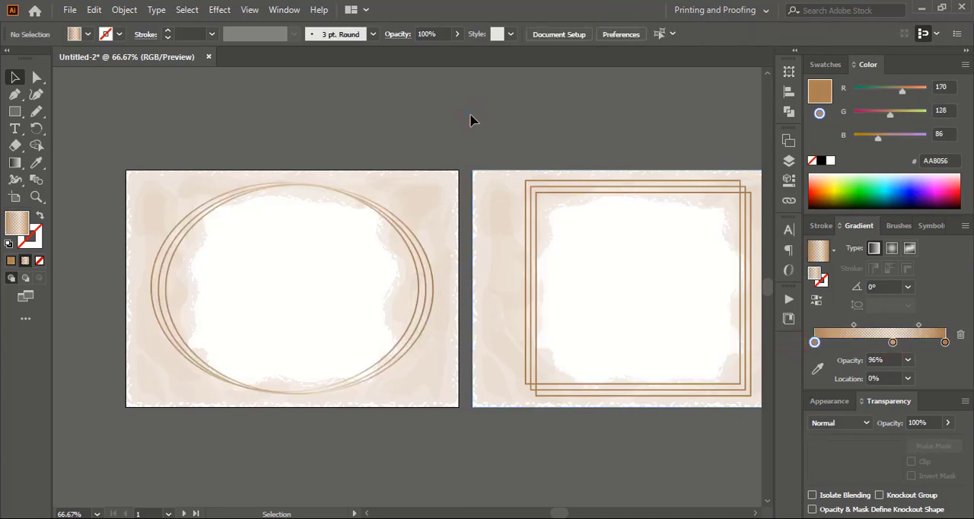
Reverse the ellipse outlines' gradient, then move a brown stop to about 46.5% and the faded stop to the far end.
{"action": "left_click", "coordinate": [429, 279]}
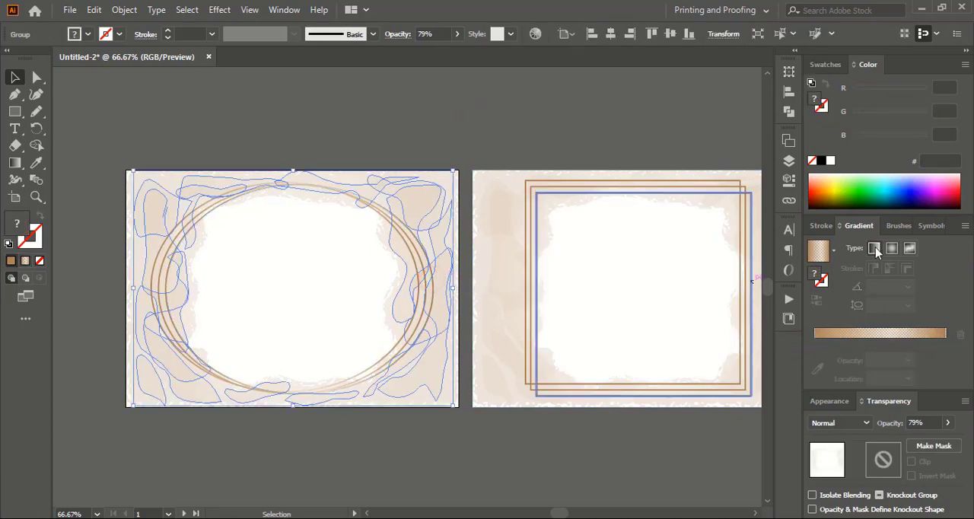
{"action": "left_click", "coordinate": [315, 103]}
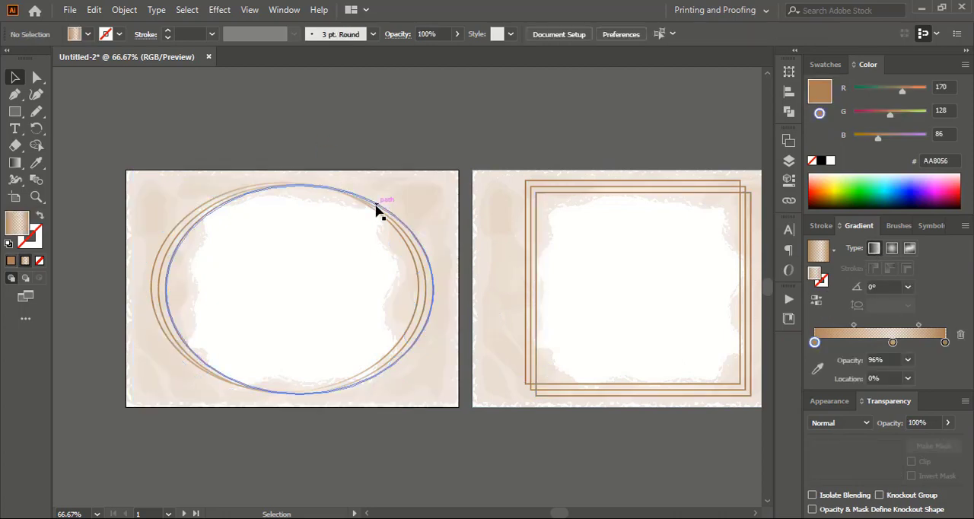
{"action": "left_click", "coordinate": [377, 209]}
{"action": "left_click", "coordinate": [817, 300]}
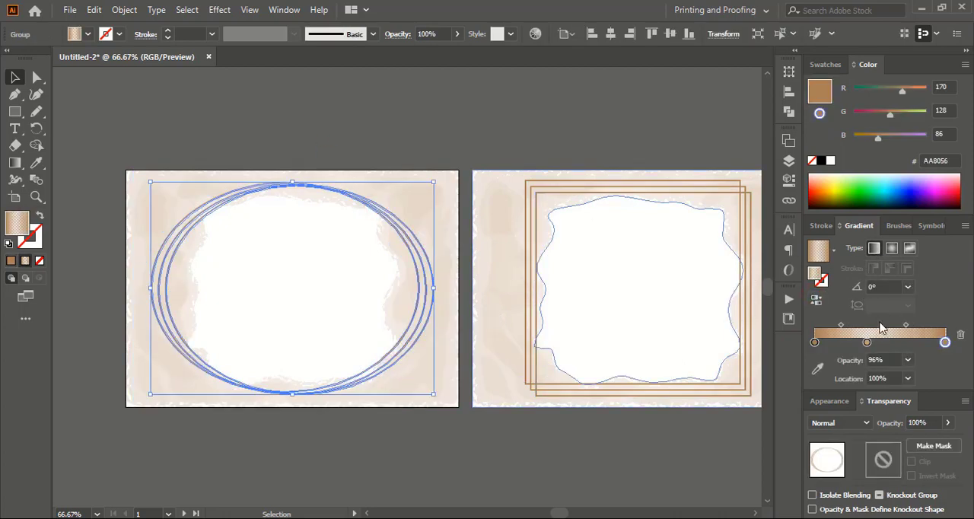
{"action": "mouse_move", "coordinate": [868, 342]}
{"action": "left_mouse_down"}
{"action": "mouse_move", "coordinate": [914, 342]}
{"action": "mouse_move", "coordinate": [875, 342]}
{"action": "left_mouse_up"}
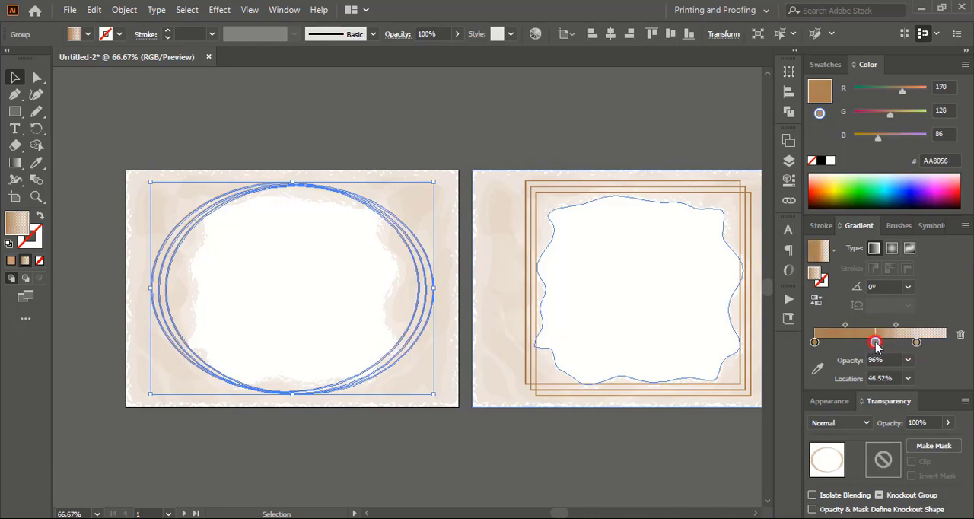
{"action": "left_click", "coordinate": [916, 342]}
{"action": "left_click", "coordinate": [961, 334]}
Lower the opacity of the ellipse gradient's first stop and move the middle brown stop to about 55%.
{"action": "left_click", "coordinate": [815, 342]}
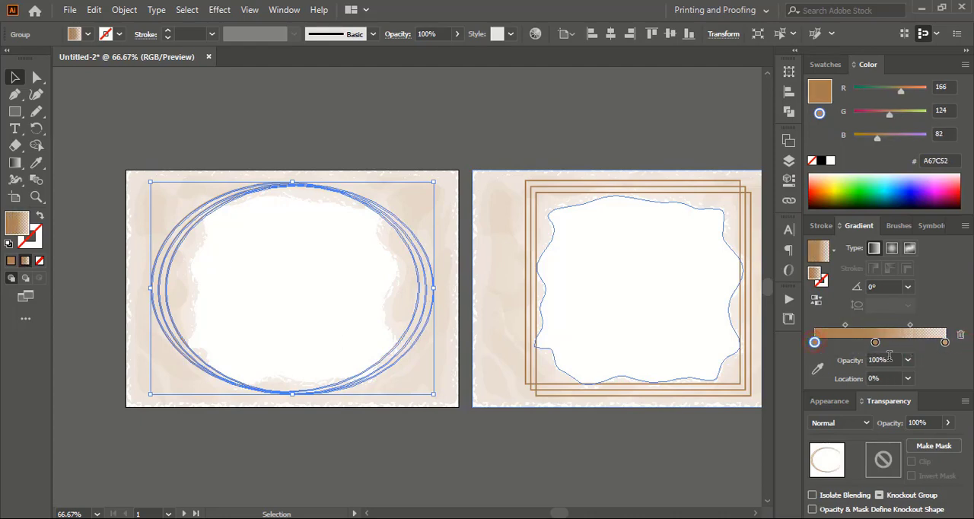
{"action": "left_click", "coordinate": [908, 360]}
{"action": "left_click", "coordinate": [923, 188]}
{"action": "left_click_drag", "start_coordinate": [875, 343], "coordinate": [887, 342]}
{"action": "left_click", "coordinate": [512, 120]}
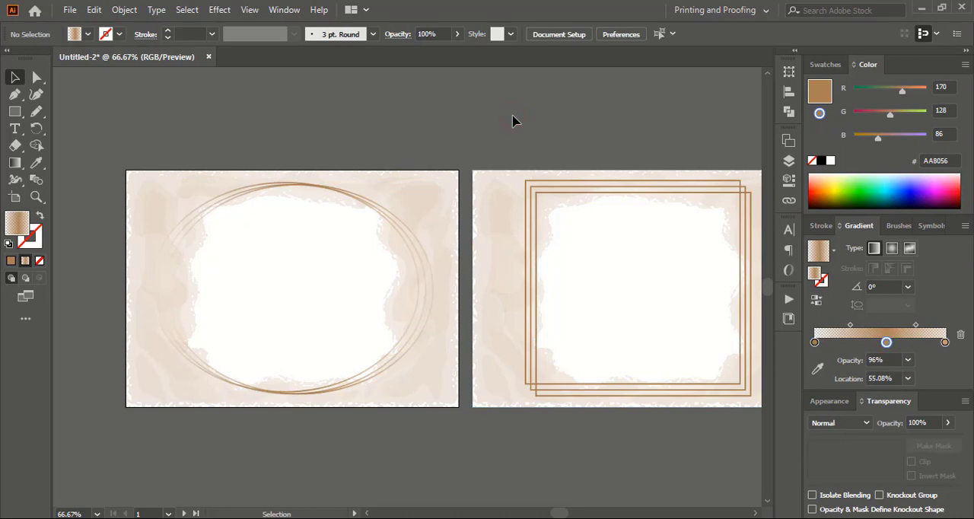
Shift the ellipse gradient's two midpoints outward to about 34.5% and 61.9% to widen the solid brown section.
{"action": "left_click", "coordinate": [344, 195]}
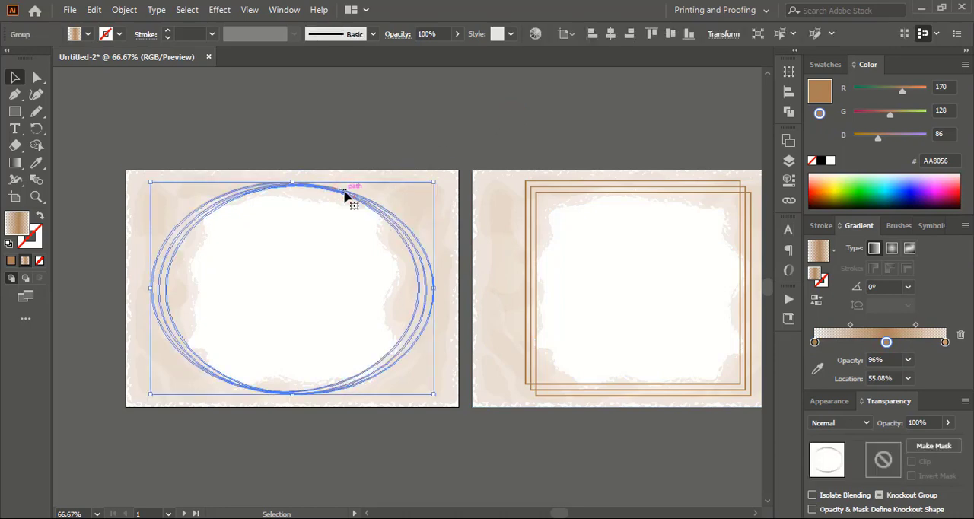
{"action": "left_click_drag", "start_coordinate": [851, 325], "coordinate": [840, 325]}
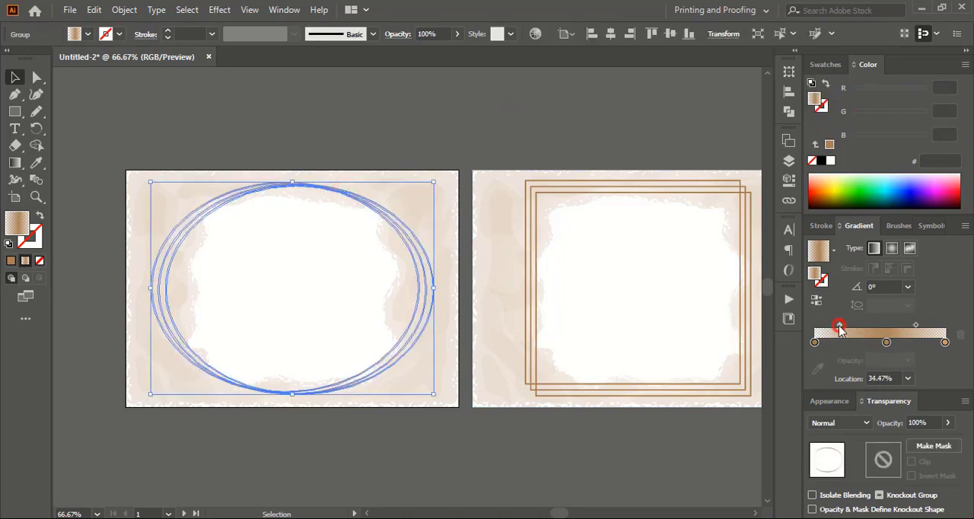
{"action": "left_click", "coordinate": [496, 145]}
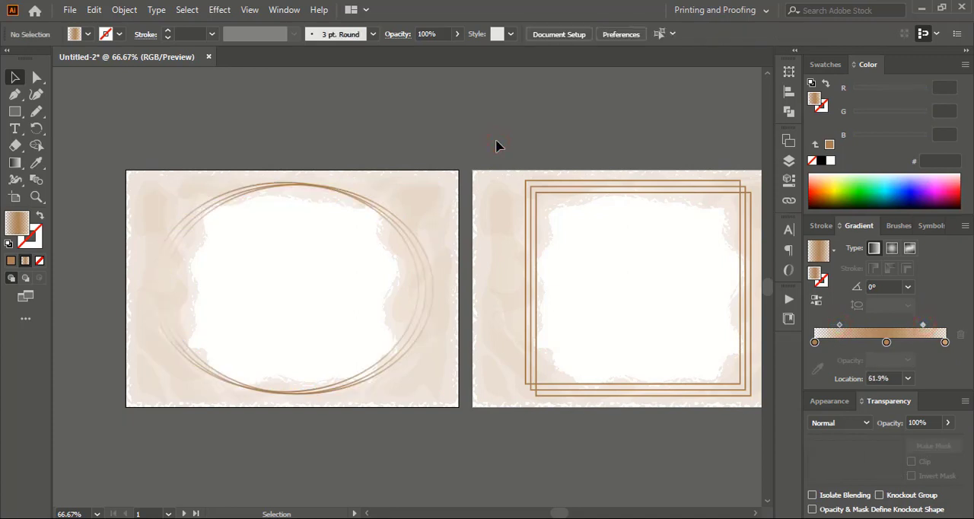
Copy the ellipse outlines' linear gradient onto the grouped rectangle outlines with the Eyedropper, and deselect.
{"action": "left_click", "coordinate": [610, 192]}
{"action": "key", "text": "i"}
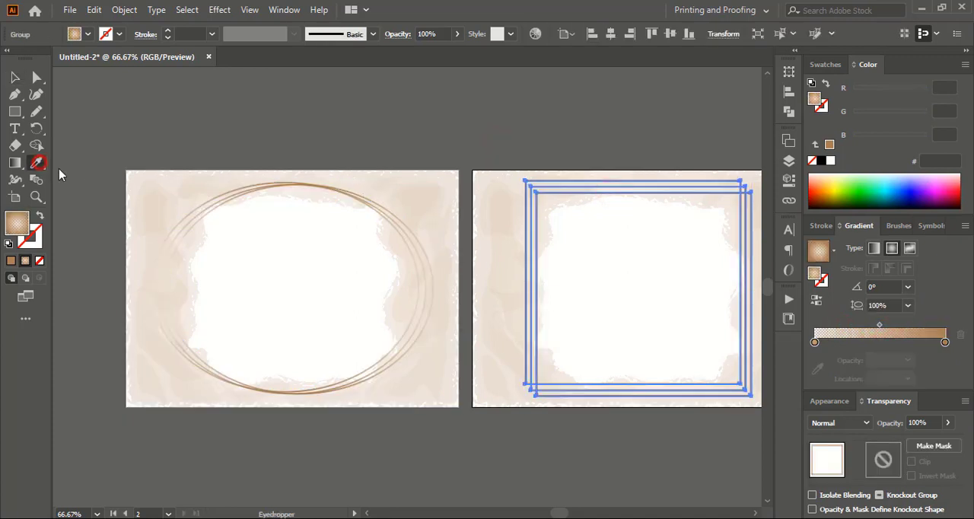
{"action": "left_click", "coordinate": [243, 191]}
{"action": "left_click", "coordinate": [14, 77]}
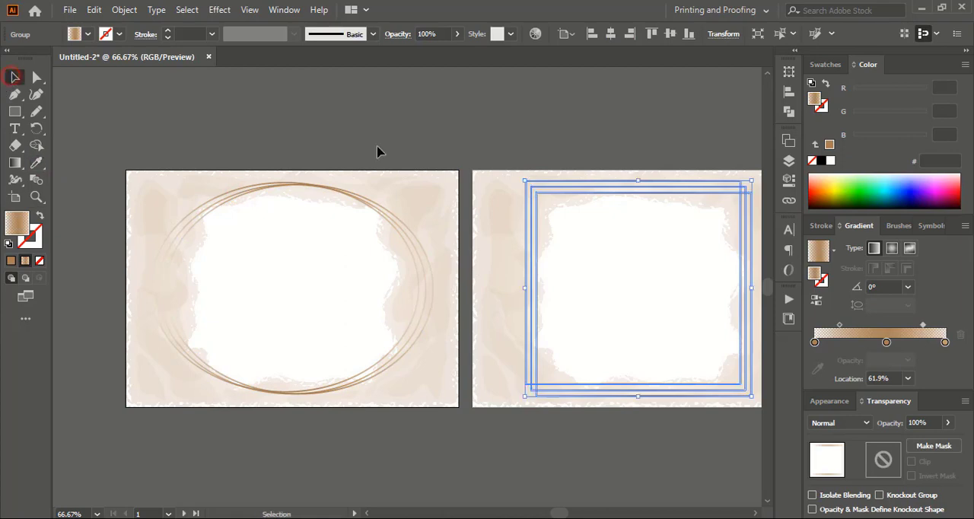
{"action": "left_click", "coordinate": [409, 158]}
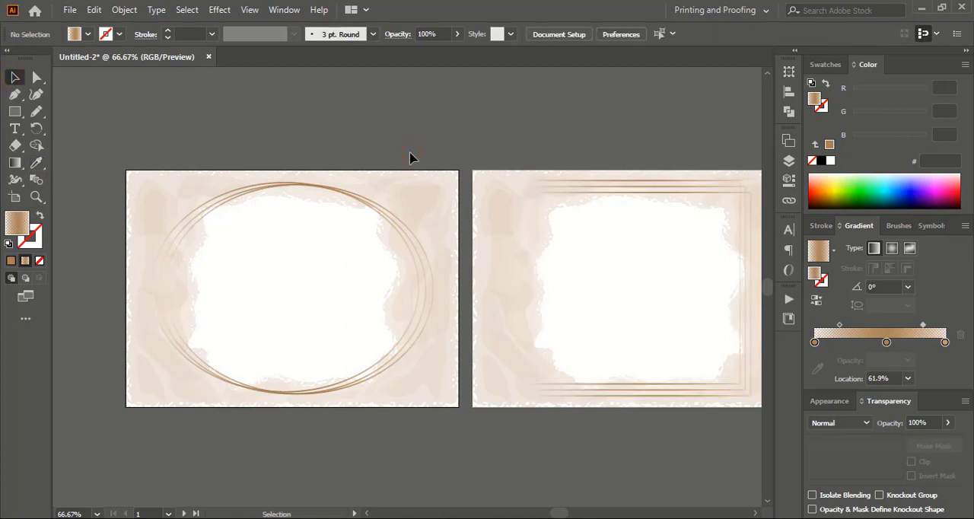
Redirect the rectangle outlines' gradient diagonally from the lower-left to the upper-right corner, at about 43.7°.
{"action": "left_click", "coordinate": [666, 192]}
{"action": "left_click", "coordinate": [15, 162]}
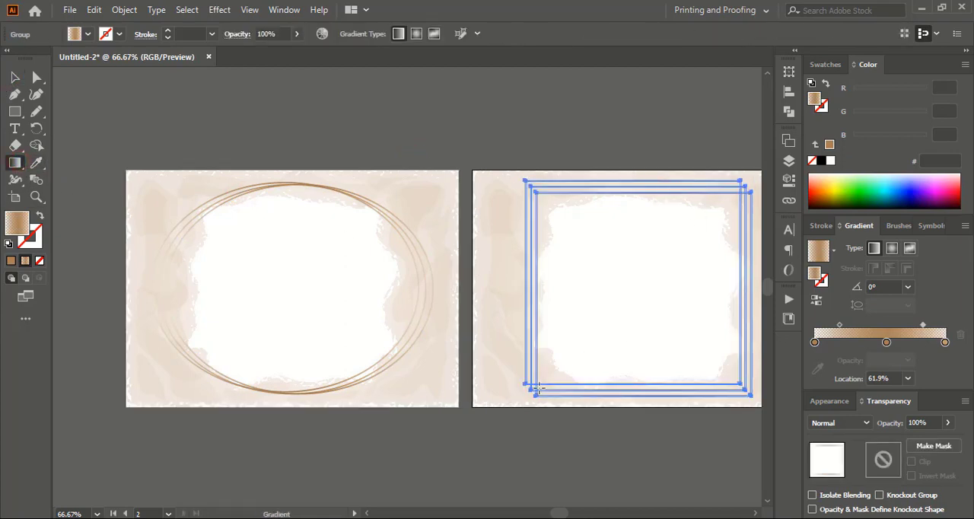
{"action": "left_click_drag", "start_coordinate": [536, 387], "coordinate": [748, 183]}
{"action": "left_click", "coordinate": [14, 77]}
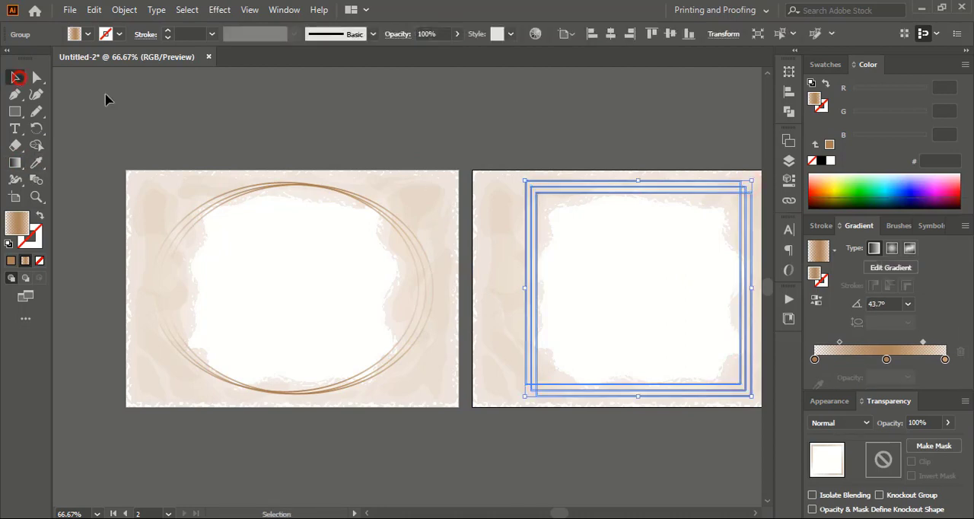
{"action": "left_click", "coordinate": [400, 149]}
{"action": "key", "text": "ctrl+1"}
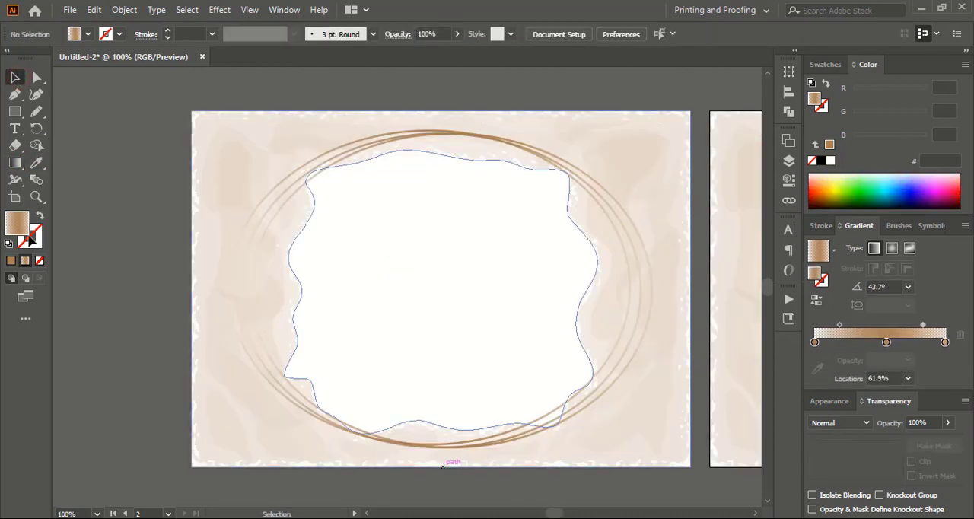
Add the point text "Groom Name" inside the ellipse frame and enlarge it to about 23.77 pt.
{"action": "left_click", "coordinate": [16, 128]}
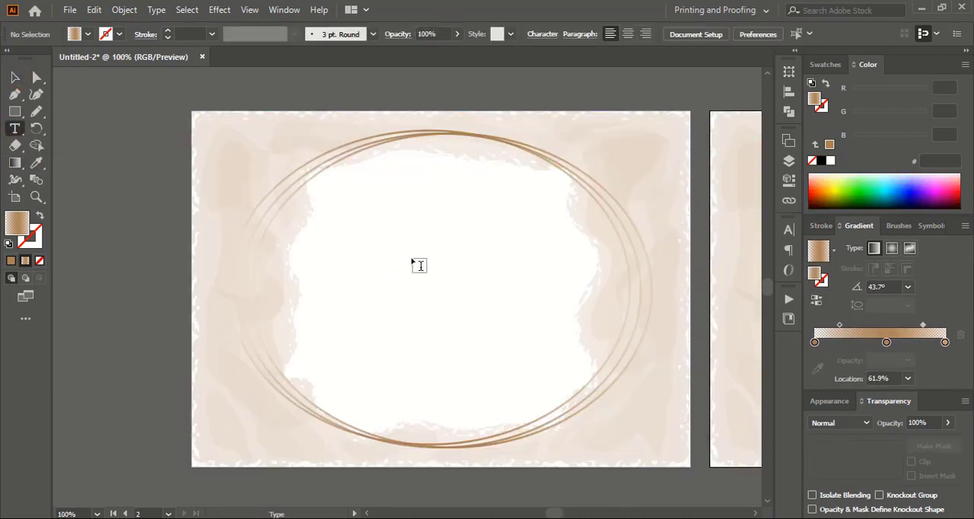
{"action": "left_click", "coordinate": [397, 264]}
{"action": "left_click", "coordinate": [15, 77]}
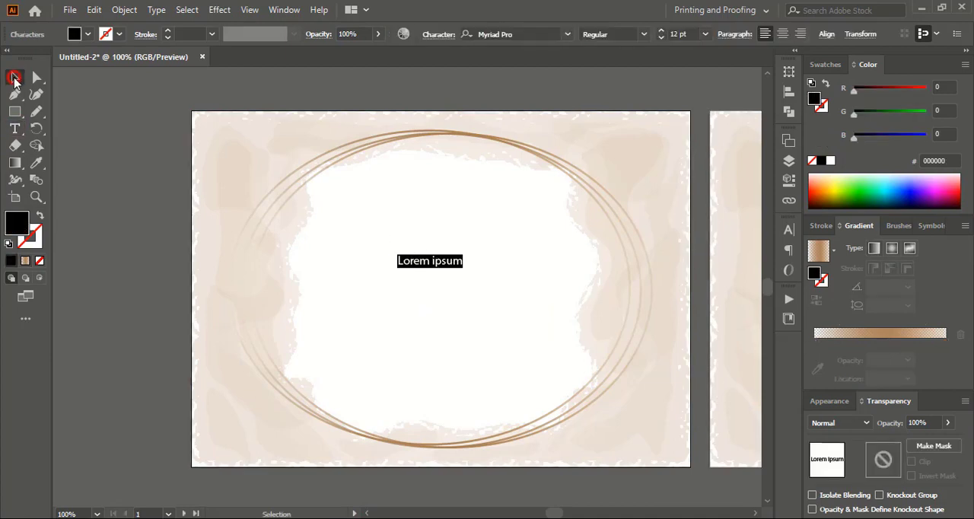
{"action": "double_click", "coordinate": [411, 263]}
{"action": "key", "text": "ctrl+a"}
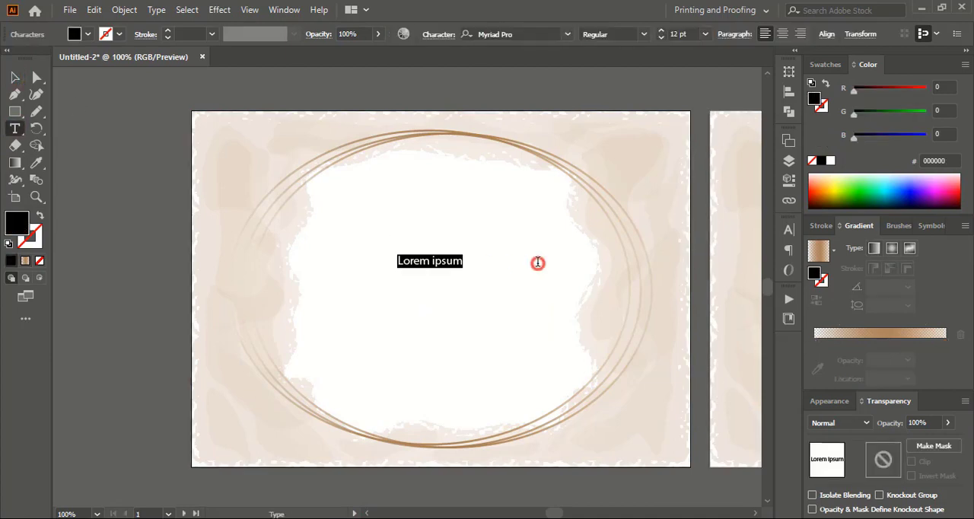
{"action": "type", "text": "Groom Name"}
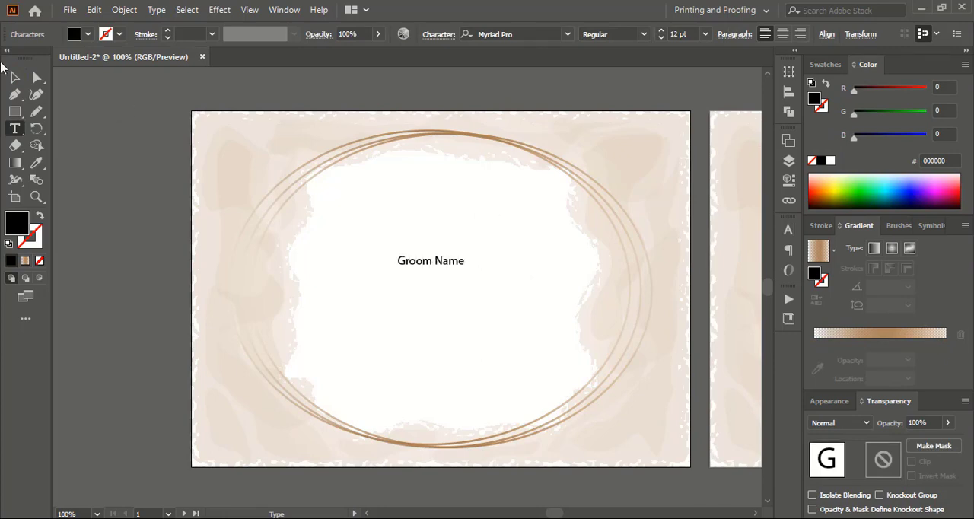
{"action": "left_click", "coordinate": [15, 77]}
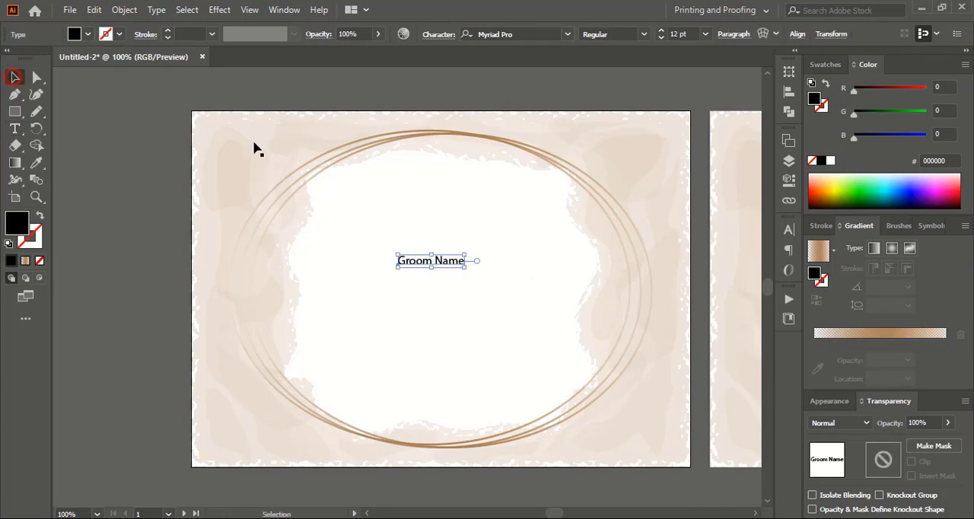
{"action": "left_click_drag", "start_coordinate": [467, 270], "coordinate": [464, 289]}
Change the text in the copy below "Groom Name" to "Bride Name".
{"action": "key", "text": "t"}
{"action": "left_click", "coordinate": [376, 287]}
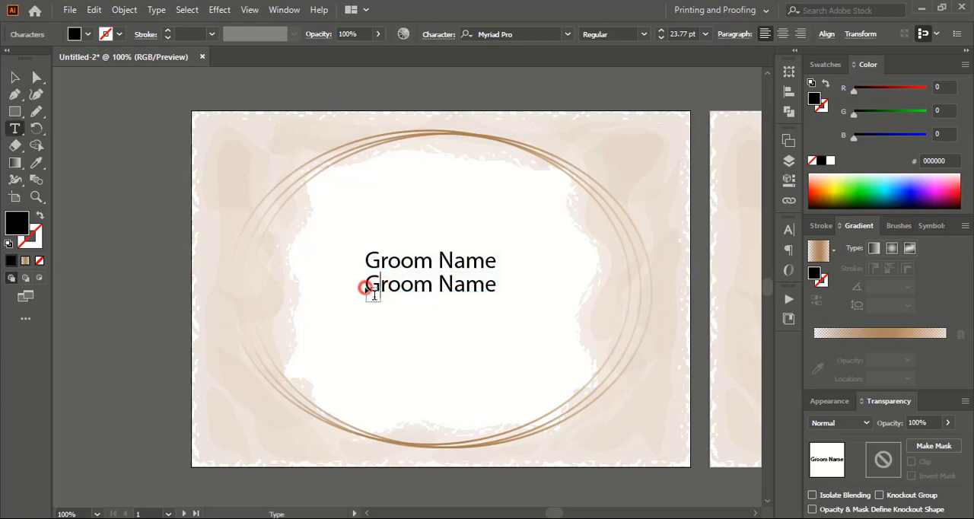
{"action": "left_click", "coordinate": [372, 288]}
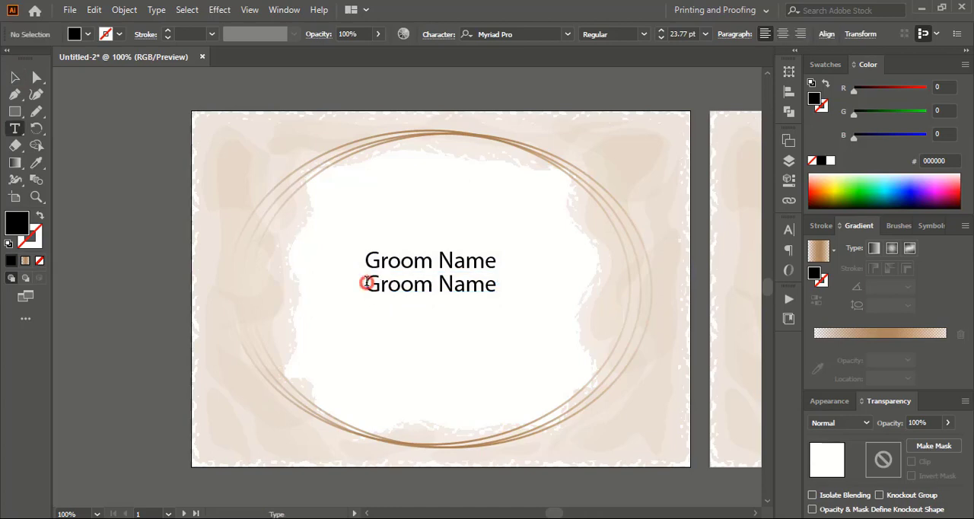
{"action": "left_click_drag", "start_coordinate": [366, 282], "coordinate": [428, 285]}
{"action": "type", "text": "Bride"}
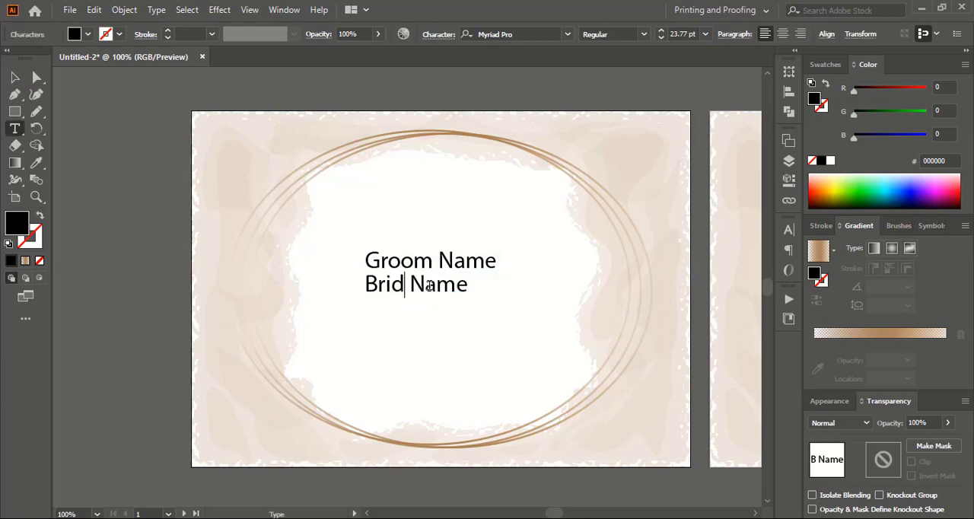
{"action": "left_click", "coordinate": [14, 77]}
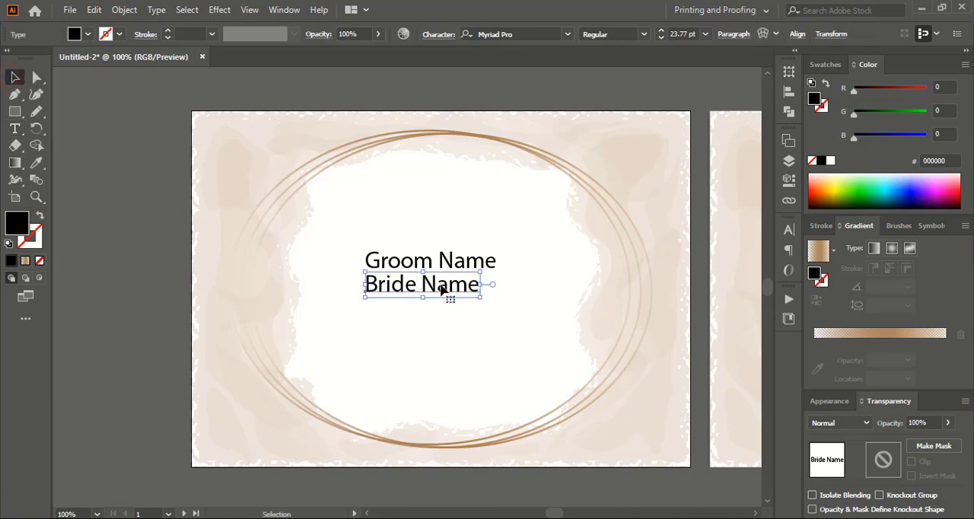
Set two "Bride Name" texts side by side below "Groom Name" and change the left one to "Weds".
{"action": "left_click_drag", "start_coordinate": [441, 289], "coordinate": [339, 299]}
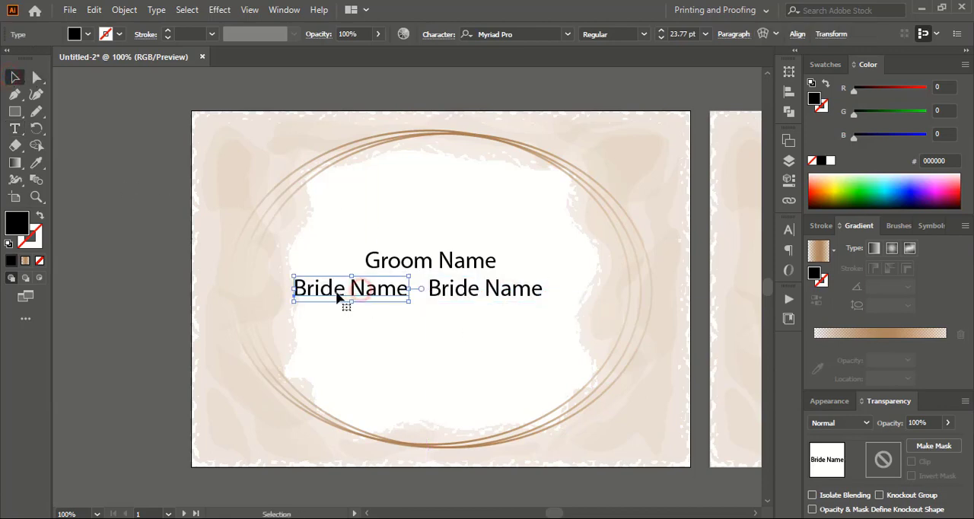
{"action": "key", "text": "t"}
{"action": "left_click", "coordinate": [321, 289]}
{"action": "key", "text": "ctrl+a"}
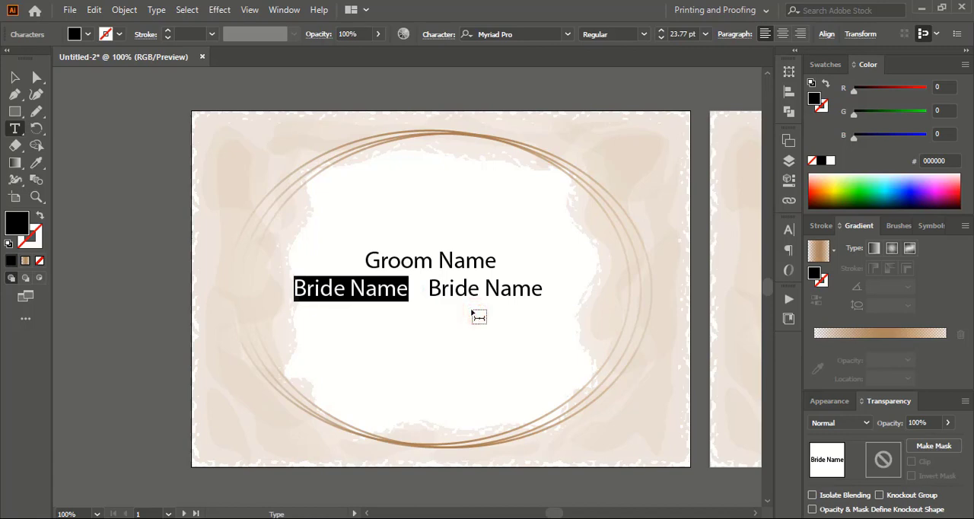
{"action": "type", "text": "Weds"}
{"action": "left_click", "coordinate": [15, 77]}
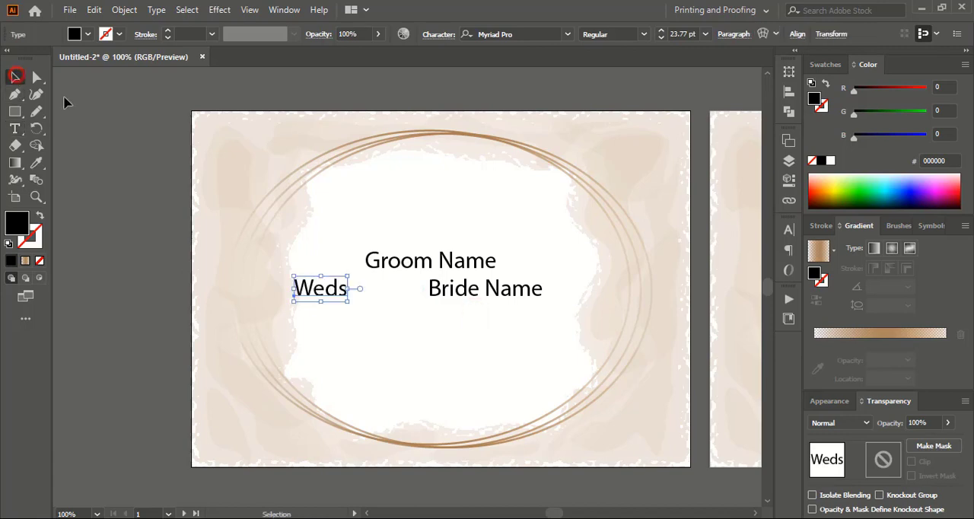
Copy "Weds" above the names and replace it with "We invite you to share the joy with us as the wedding of [name] and [name]".
{"action": "left_click_drag", "start_coordinate": [330, 296], "coordinate": [495, 207]}
{"action": "key", "text": "t"}
{"action": "left_click", "coordinate": [419, 207]}
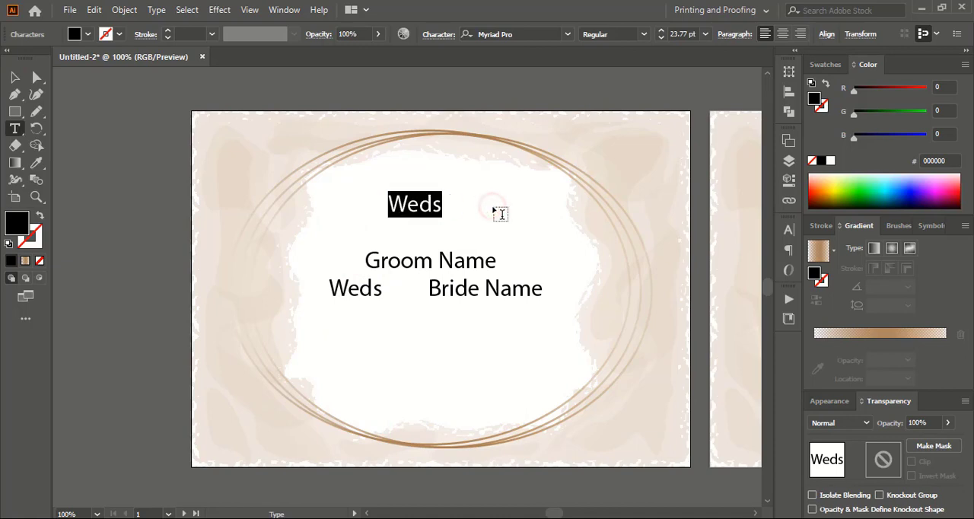
{"action": "type", "text": "We invite you to share the jo"}
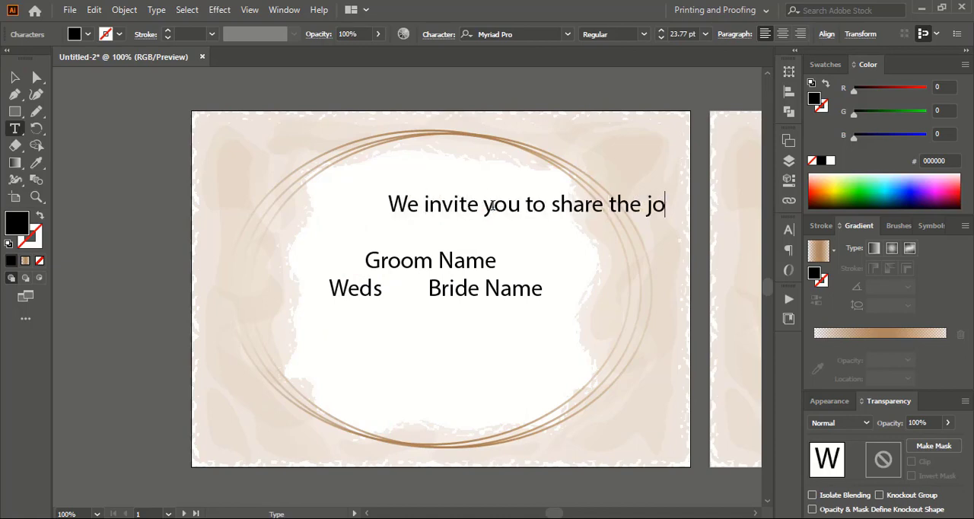
{"action": "type", "text": "y with us as the wedding of ["}
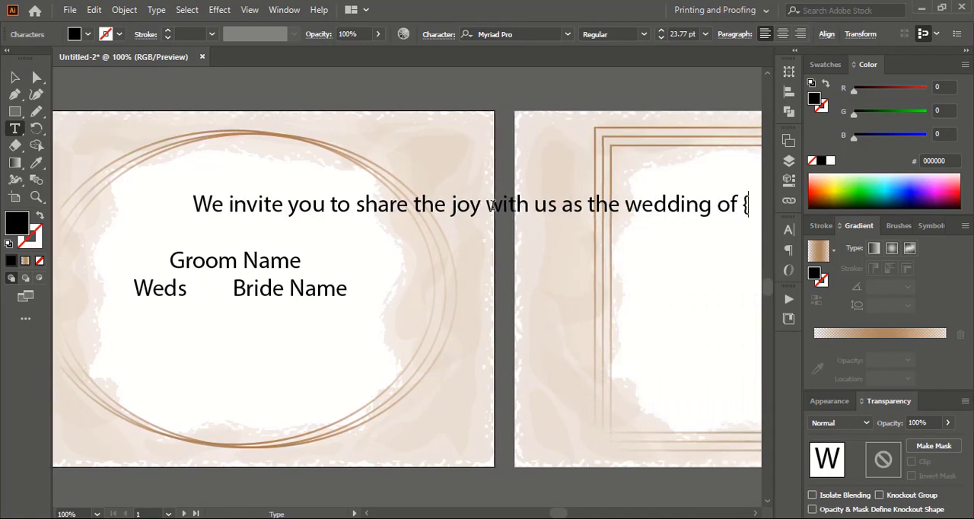
{"action": "type", "text": "name] and "}
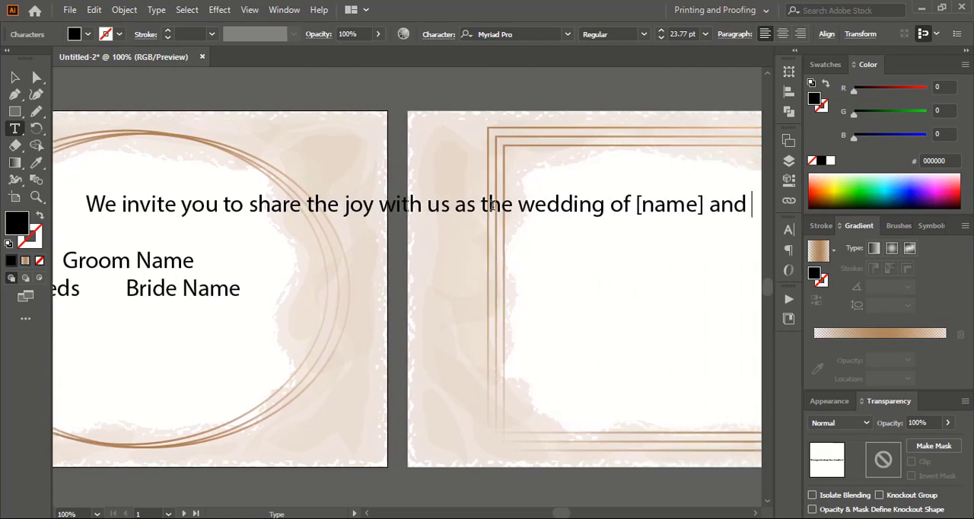
{"action": "type", "text": "[name] take place"}
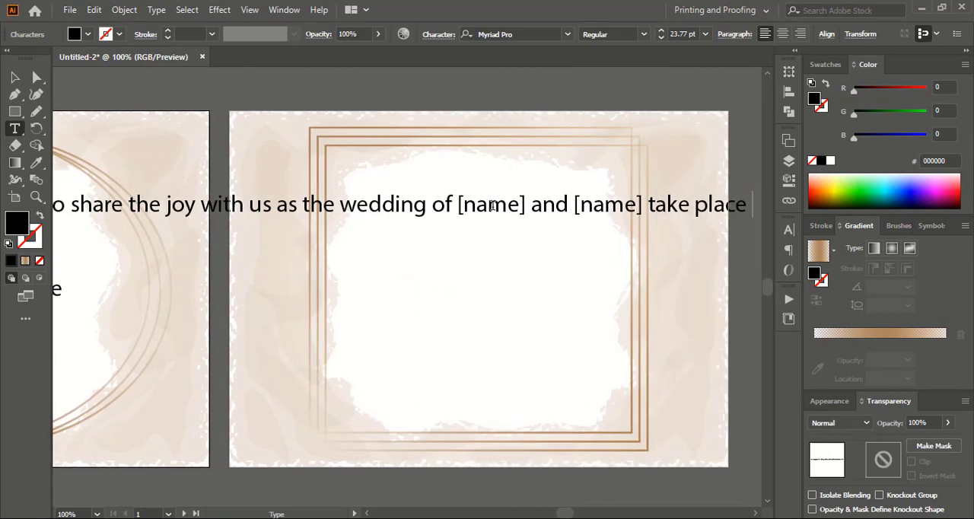
{"action": "type", "text": " on [date] at [place"}
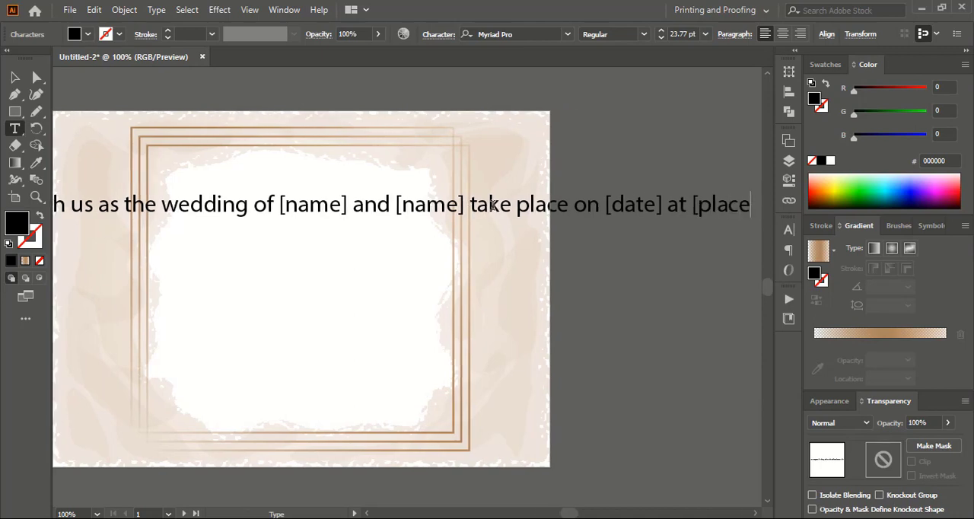
{"action": "type", "text": "]. we expect you together with your family !!"}
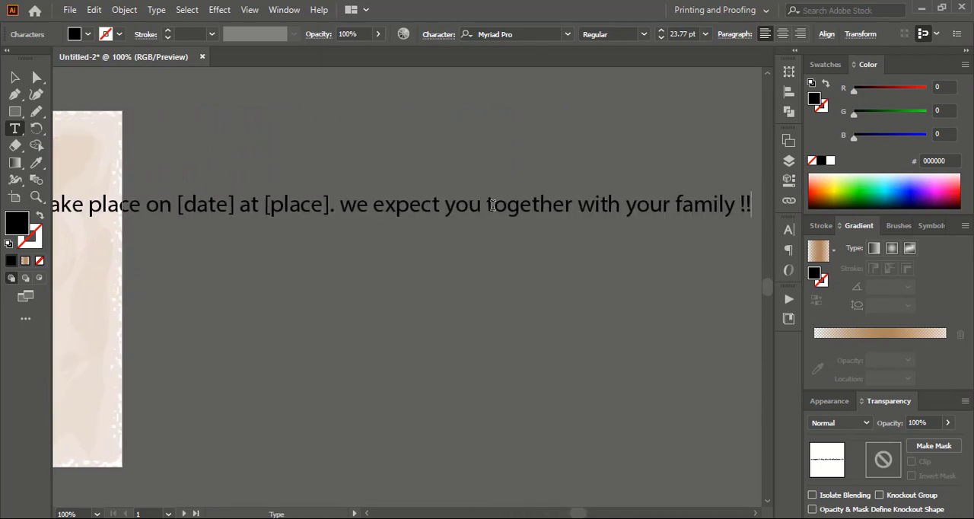
Continue the invitation line with "take place on [date] at [place]. we expect you together with your family !!".
{"action": "key", "text": "Escape"}
Reduce the invitation text to 14 pt and move it up near the top of the ellipse frame.
{"action": "left_click", "coordinate": [367, 514]}
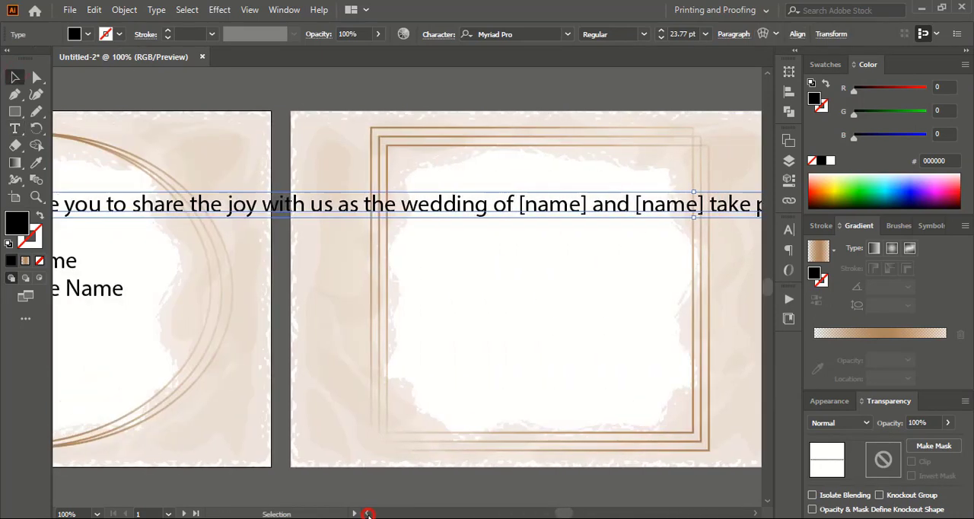
{"action": "left_click", "coordinate": [661, 38]}
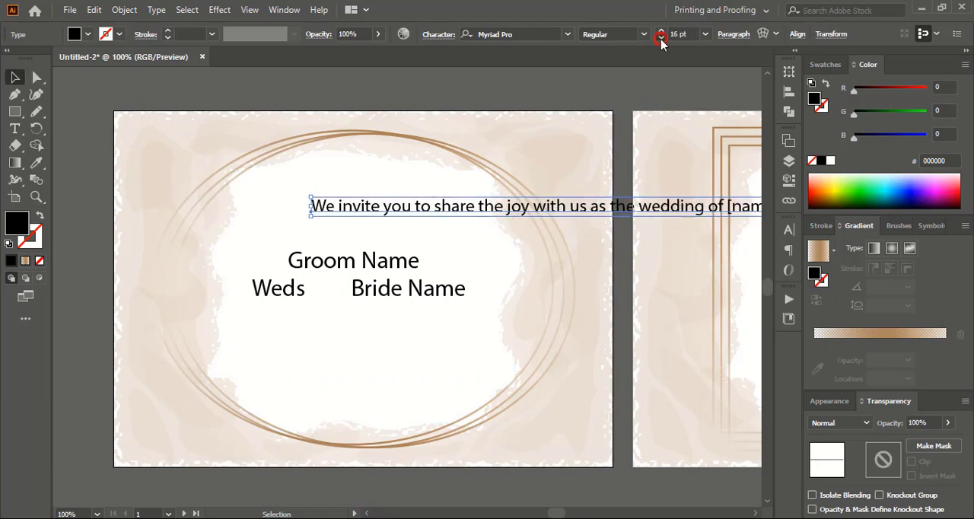
{"action": "left_click", "coordinate": [661, 38]}
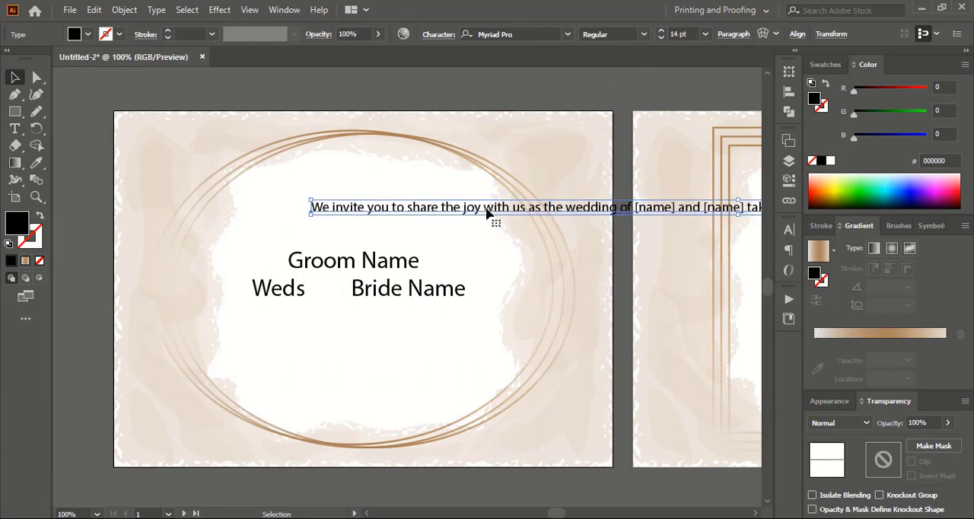
{"action": "left_click_drag", "start_coordinate": [487, 211], "coordinate": [447, 176]}
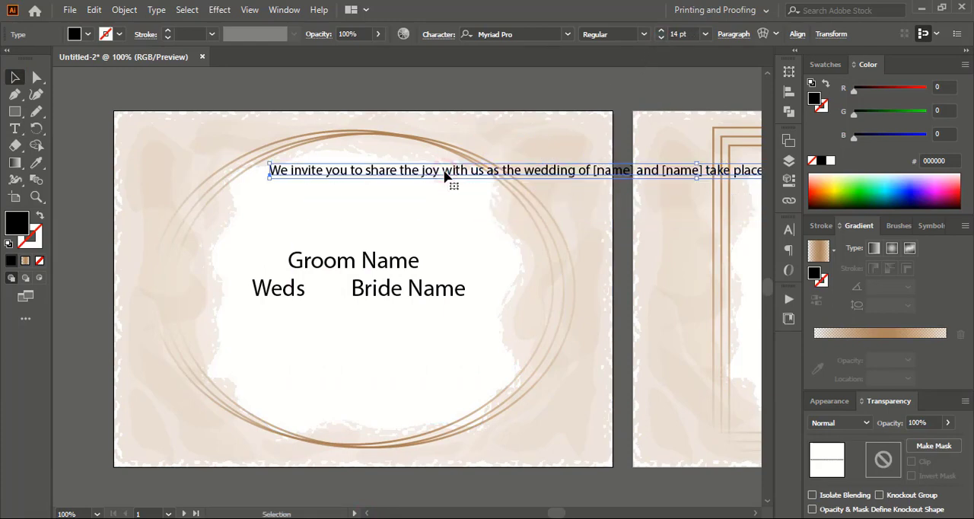
Break the invitation text into four lines after "joy", the second "[name]" and "together".
{"action": "key", "text": "t"}
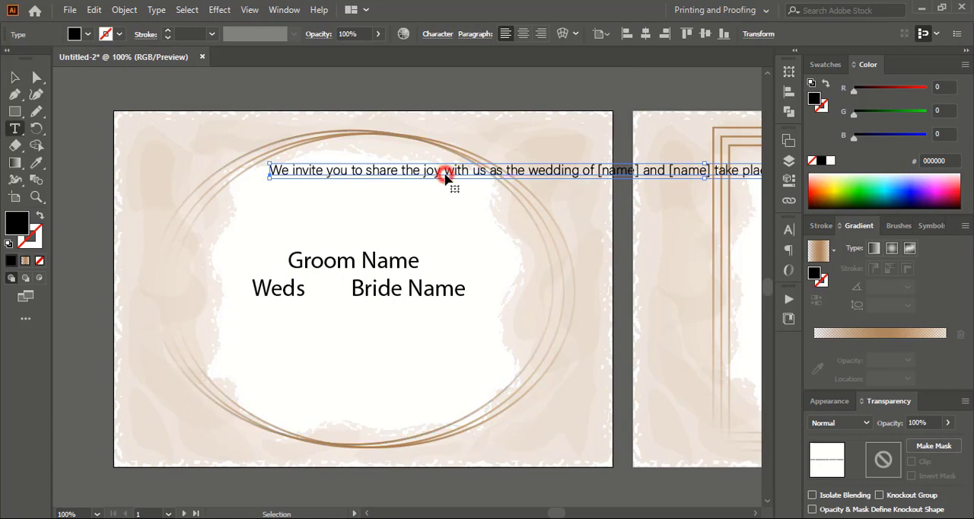
{"action": "left_click", "coordinate": [445, 171]}
{"action": "key", "text": "Return"}
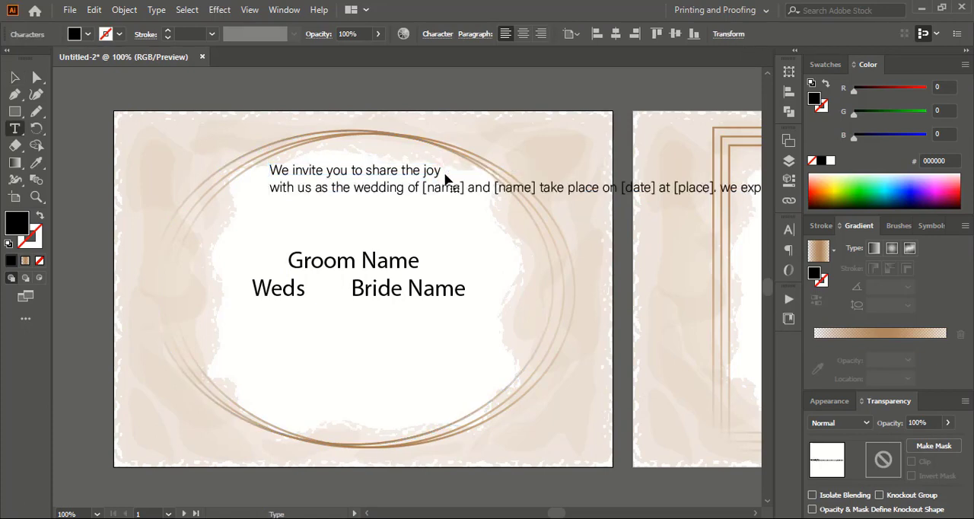
{"action": "left_click", "coordinate": [539, 189]}
{"action": "key", "text": "Return"}
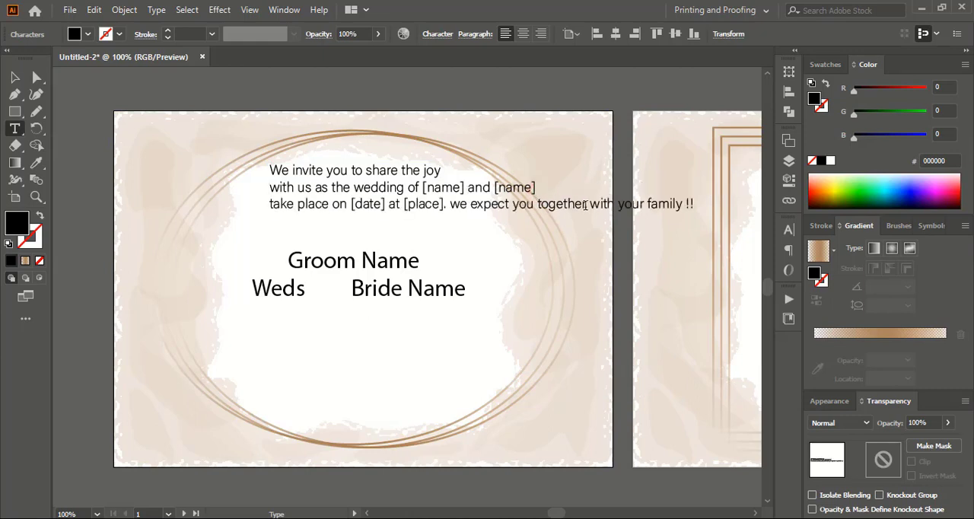
{"action": "key", "text": "Return"}
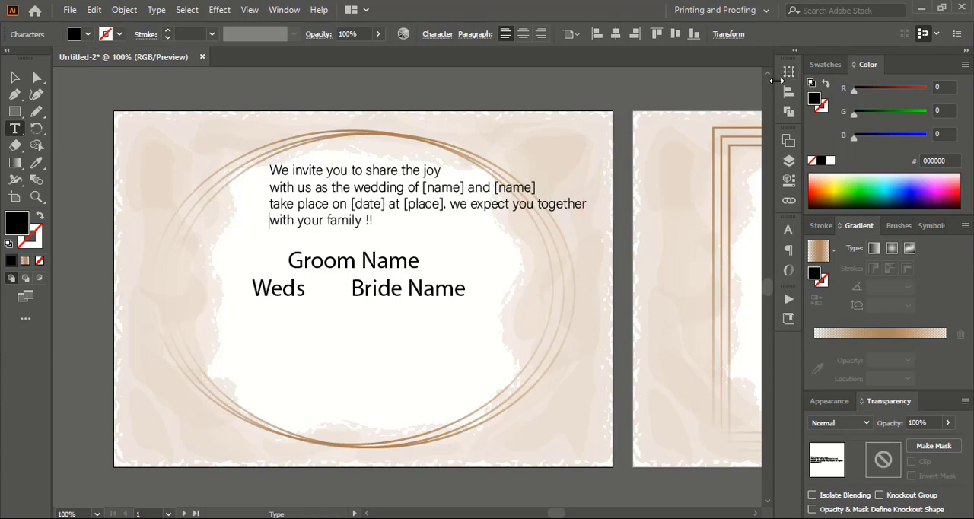
Center-align all four lines of the invitation text.
{"action": "left_click", "coordinate": [523, 34]}
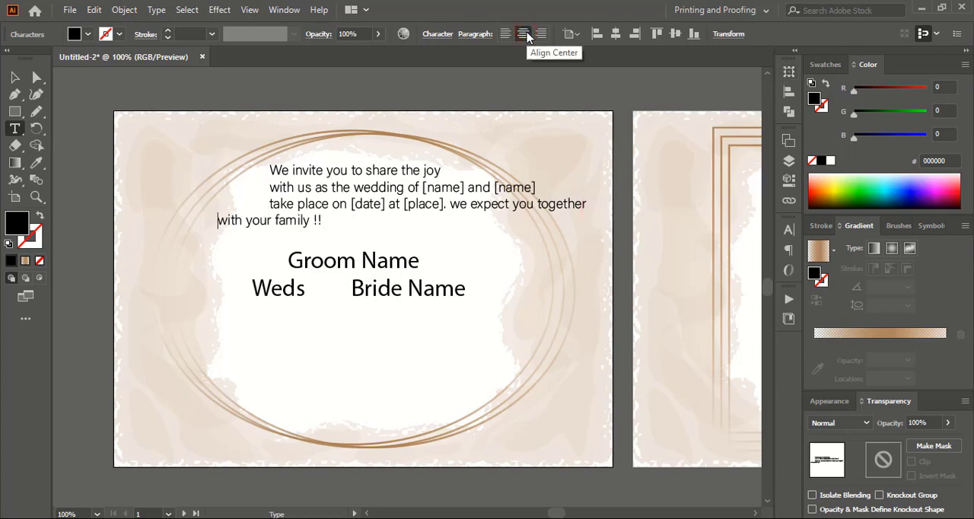
{"action": "key", "text": "ctrl+z"}
{"action": "left_click", "coordinate": [15, 77]}
{"action": "left_click", "coordinate": [495, 204]}
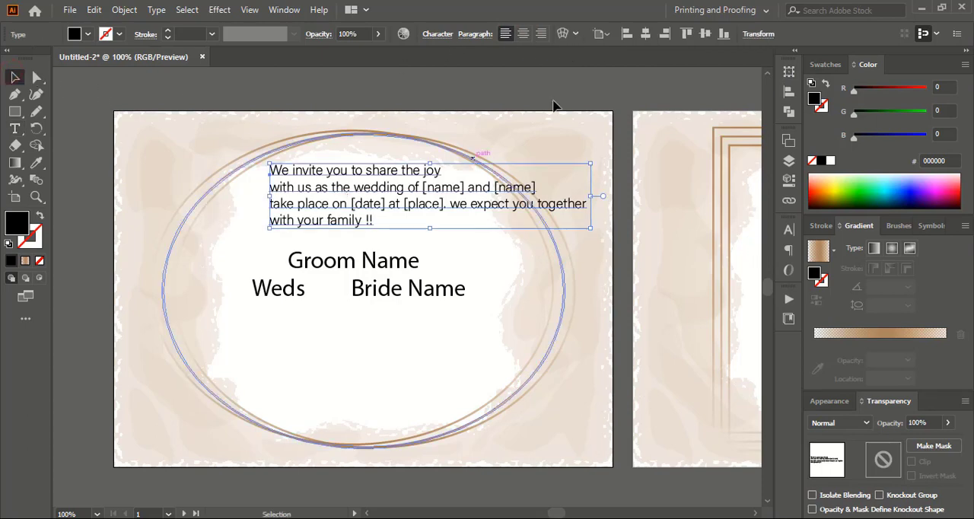
{"action": "left_click", "coordinate": [523, 33]}
Position the invitation text in the middle of the ellipse frame directly above "Groom Name", and deselect it.
{"action": "left_click_drag", "start_coordinate": [320, 187], "coordinate": [425, 202]}
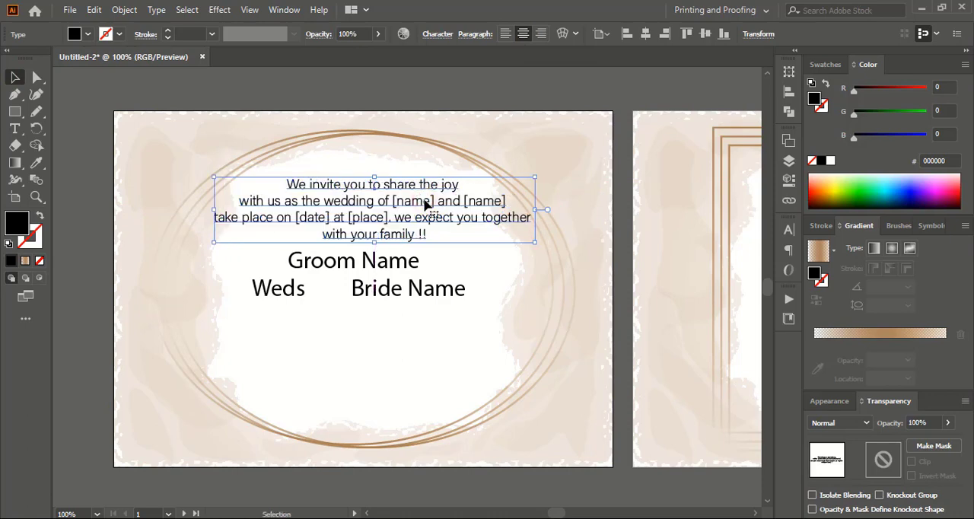
{"action": "key", "text": "Down"}
{"action": "key", "text": "Down"}
{"action": "key", "text": "Down"}
{"action": "key", "text": "Down"}
{"action": "key", "text": "Down"}
{"action": "key", "text": "Down"}
{"action": "key", "text": "Down"}
{"action": "key", "text": "Down"}
{"action": "key", "text": "Down"}
{"action": "key", "text": "Down"}
{"action": "key", "text": "Down"}
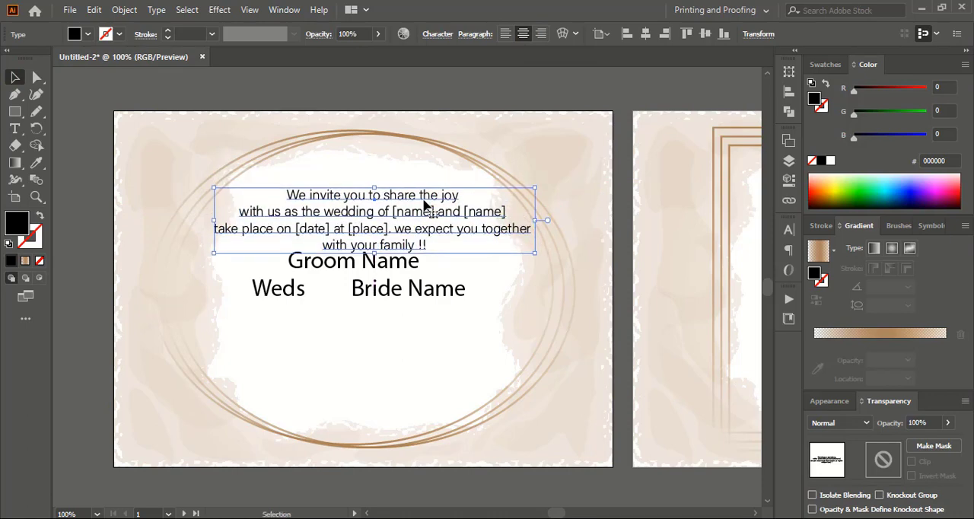
{"action": "key", "text": "Left"}
{"action": "key", "text": "Left"}
{"action": "key", "text": "Left"}
{"action": "key", "text": "Left"}
{"action": "key", "text": "Left"}
{"action": "key", "text": "Left"}
{"action": "key", "text": "Left"}
{"action": "key", "text": "Up"}
{"action": "key", "text": "Up"}
{"action": "key", "text": "Left"}
{"action": "key", "text": "Left"}
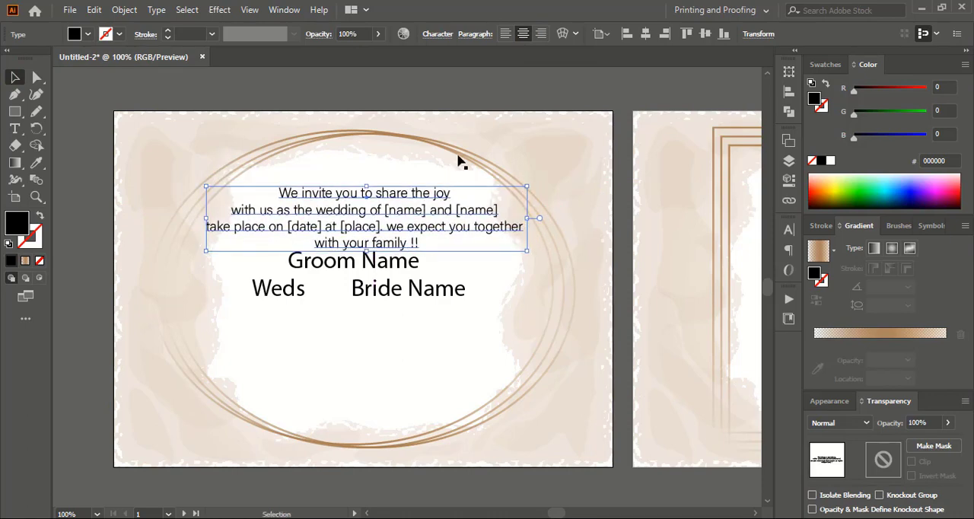
{"action": "left_click", "coordinate": [494, 87]}
Duplicate the invitation text above the original and replace the copy's wording with "Start with the name of god !".
{"action": "left_click_drag", "start_coordinate": [391, 200], "coordinate": [397, 133]}
{"action": "double_click", "coordinate": [335, 127]}
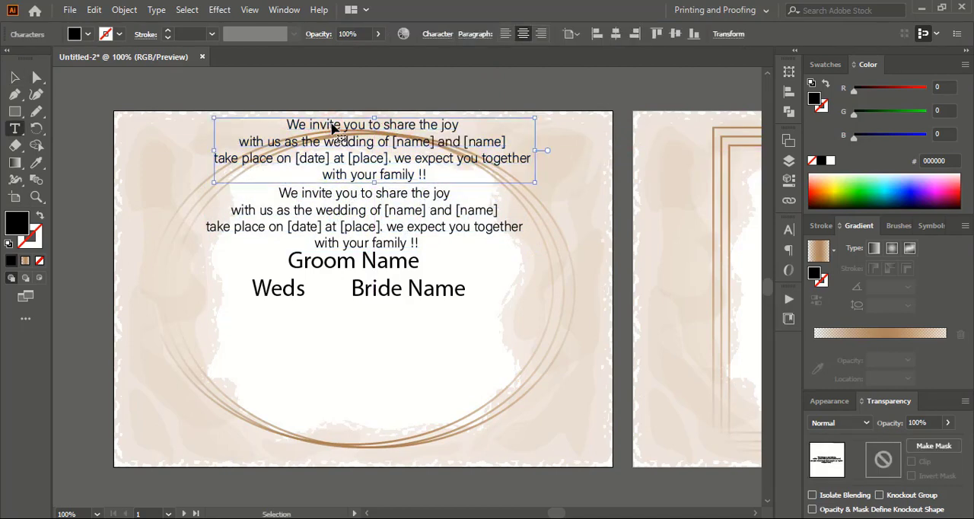
{"action": "key", "text": "ctrl+a"}
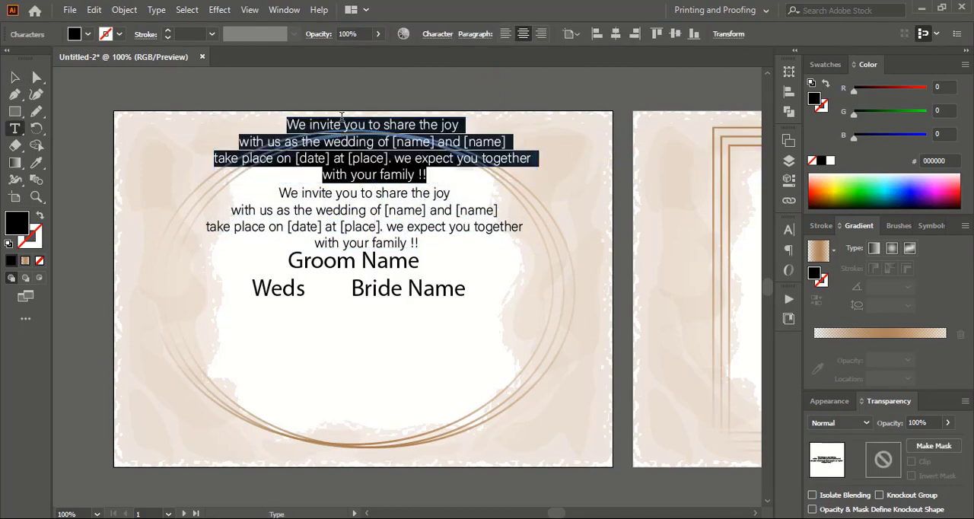
{"action": "type", "text": "Start "}
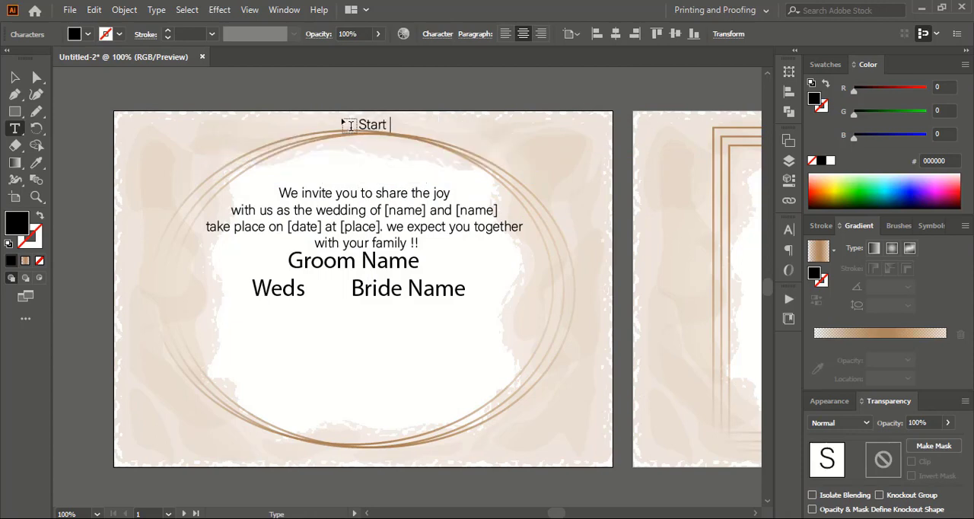
{"action": "type", "text": "wityh"}
{"action": "key", "text": "BackSpace"}
{"action": "key", "text": "BackSpace"}
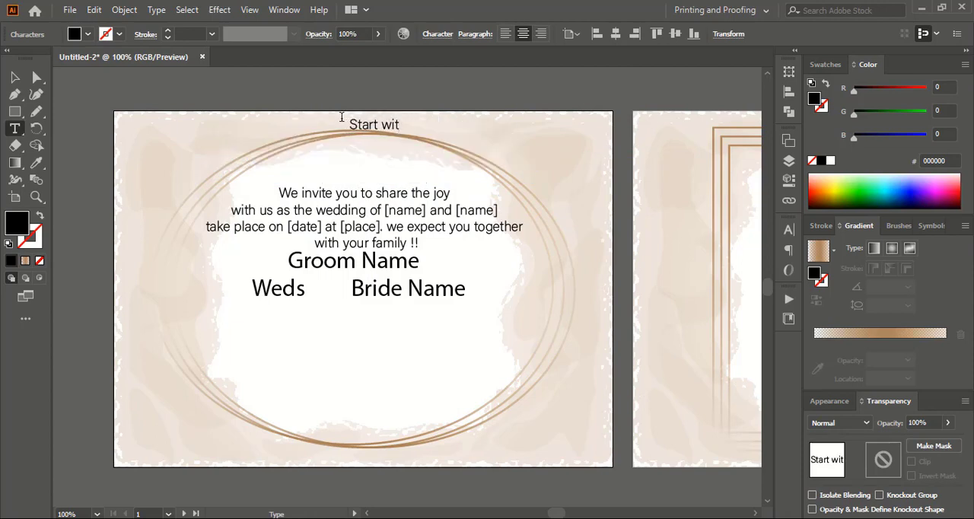
{"action": "type", "text": "h the name of "}
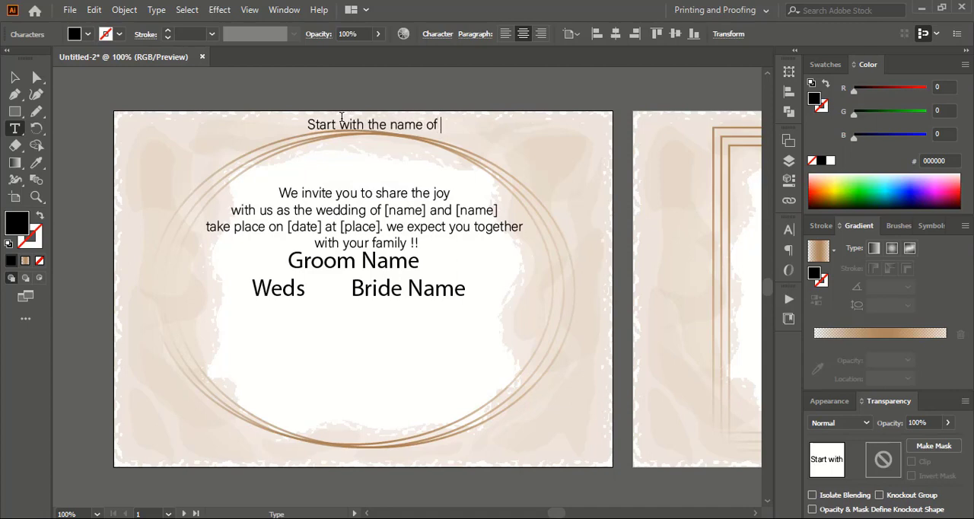
{"action": "type", "text": "god"}
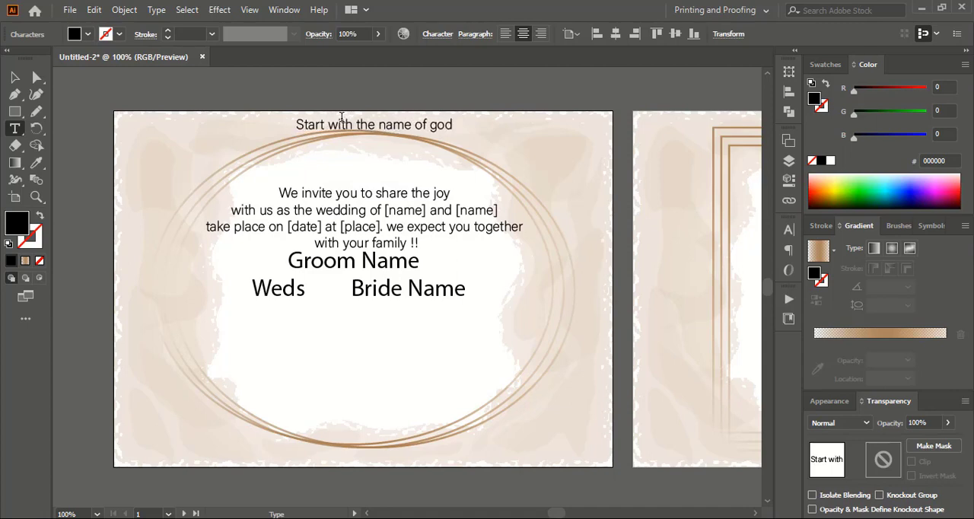
{"action": "type", "text": " !"}
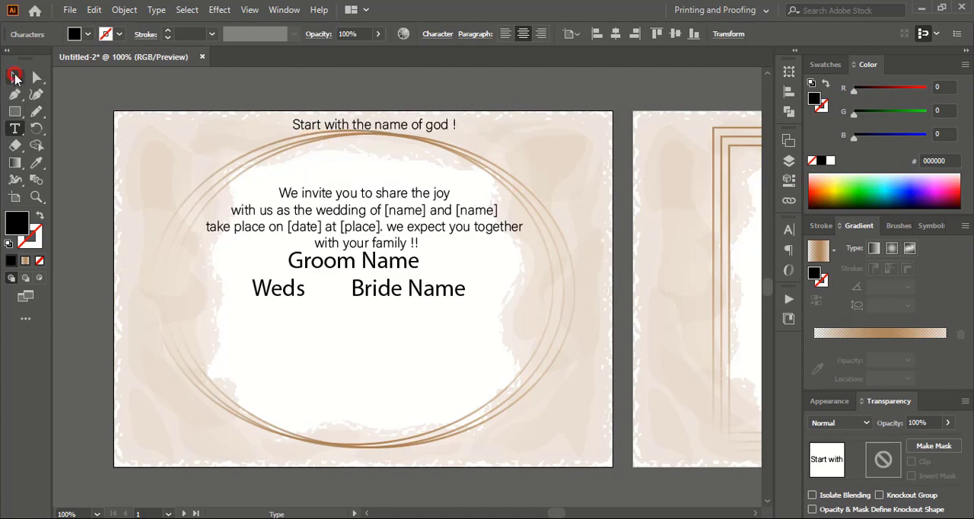
Move the "Start with the name of god !" line inside the ellipse, just above the invitation text, and deselect it.
{"action": "left_click", "coordinate": [15, 76]}
{"action": "left_click_drag", "start_coordinate": [346, 127], "coordinate": [348, 173]}
{"action": "left_click", "coordinate": [429, 88]}
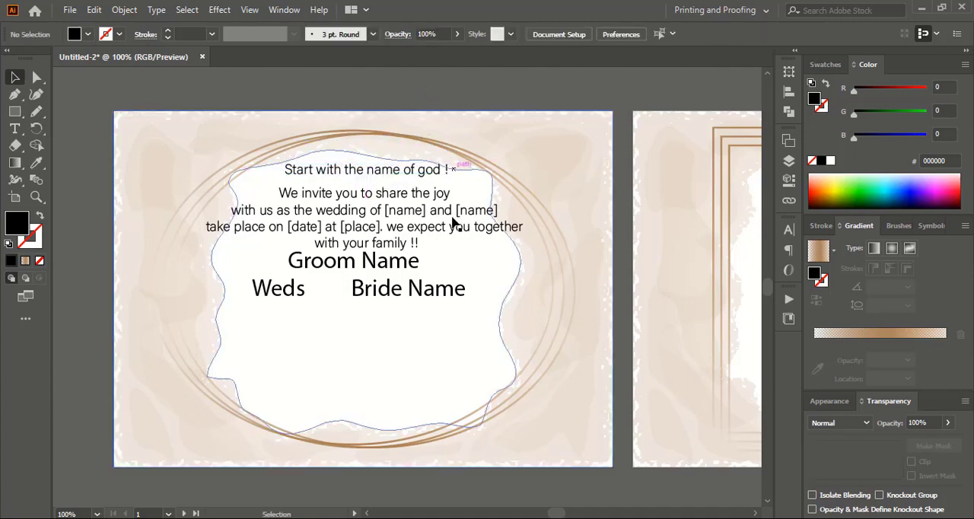
Set "Groom Name" and "Bride Name" in the ALS Script font and enlarge both together to 36.5 pt.
{"action": "left_click", "coordinate": [398, 296]}
{"action": "left_click", "coordinate": [327, 263], "text": "shift"}
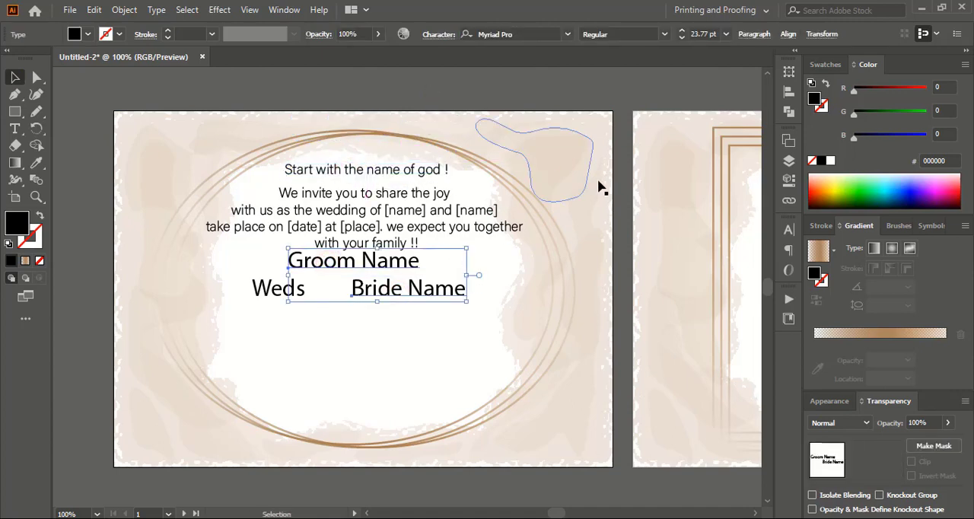
{"action": "left_click", "coordinate": [568, 33]}
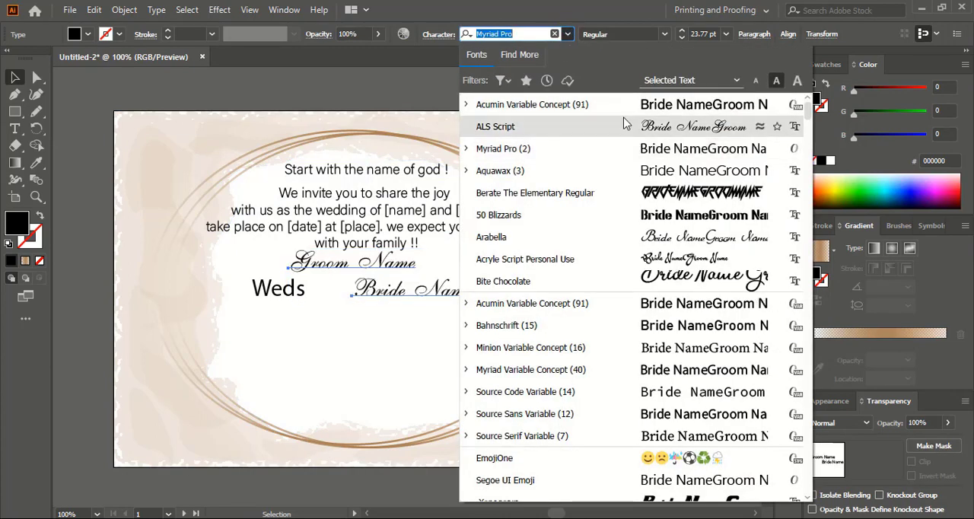
{"action": "left_click", "coordinate": [633, 128]}
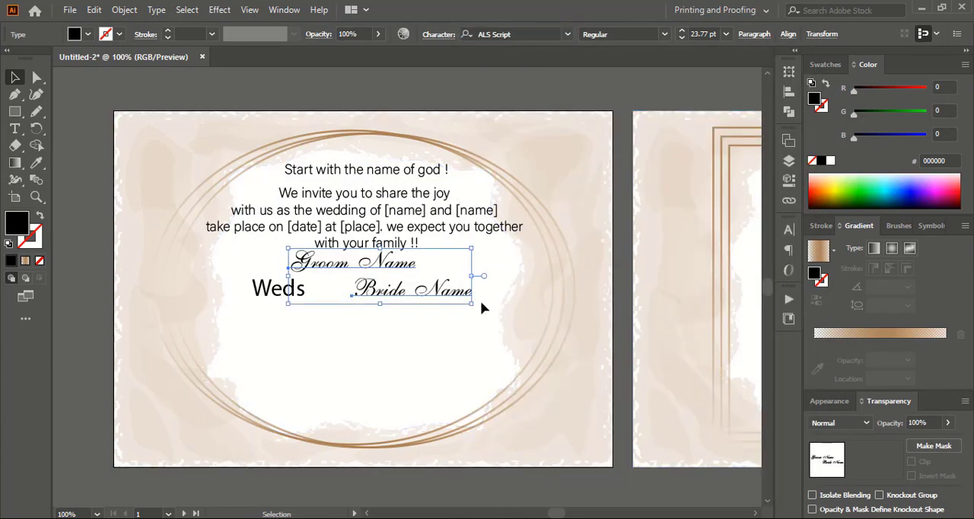
{"action": "left_click_drag", "start_coordinate": [471, 305], "coordinate": [521, 329]}
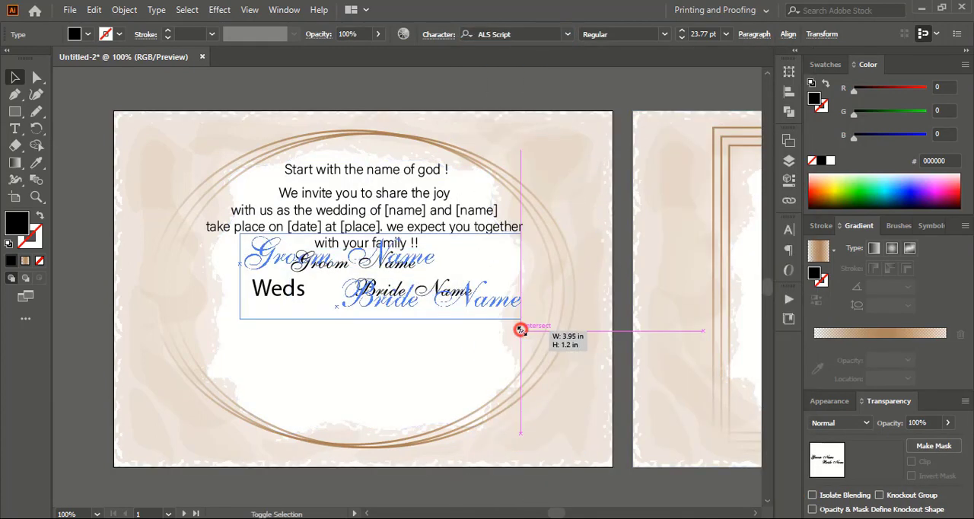
{"action": "left_click", "coordinate": [476, 83]}
Arrange "Groom Name" directly below the invitation text, with "Weds" and "Bride Name" side by side on the line beneath it.
{"action": "left_click_drag", "start_coordinate": [294, 298], "coordinate": [308, 410]}
{"action": "left_click_drag", "start_coordinate": [388, 266], "coordinate": [389, 319]}
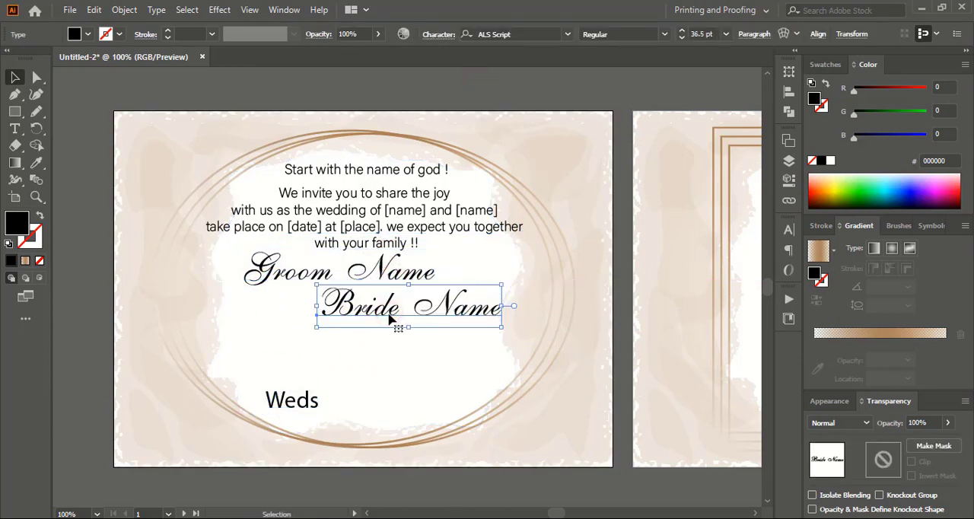
{"action": "left_click_drag", "start_coordinate": [392, 273], "coordinate": [380, 272]}
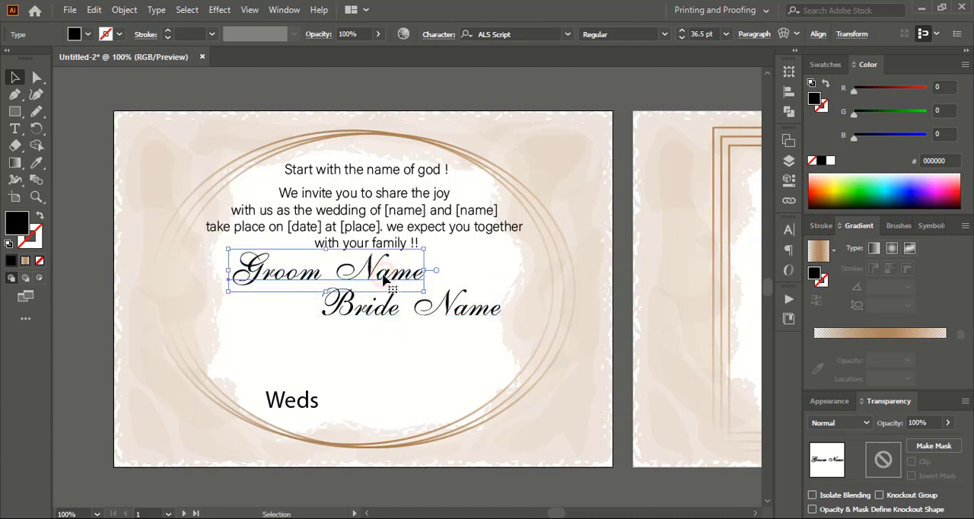
{"action": "left_click_drag", "start_coordinate": [430, 315], "coordinate": [437, 312]}
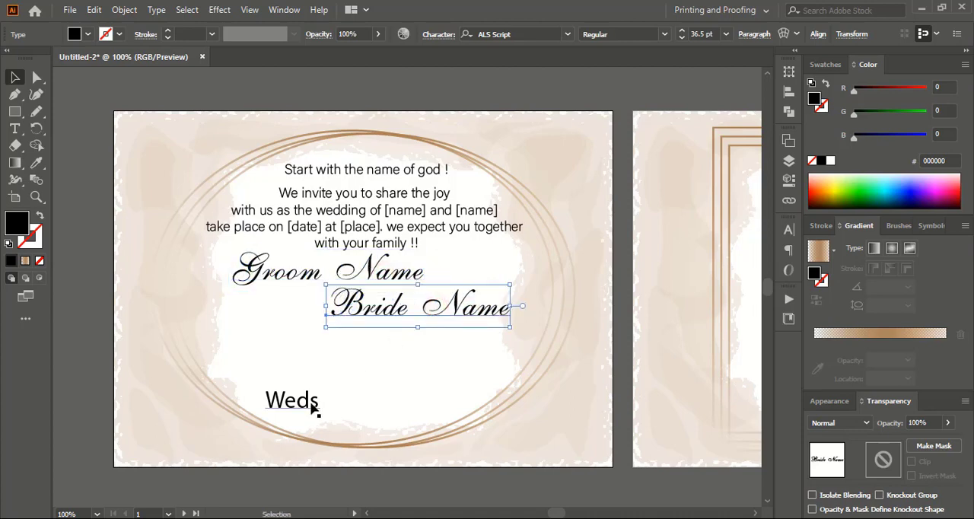
{"action": "left_click_drag", "start_coordinate": [312, 408], "coordinate": [289, 319]}
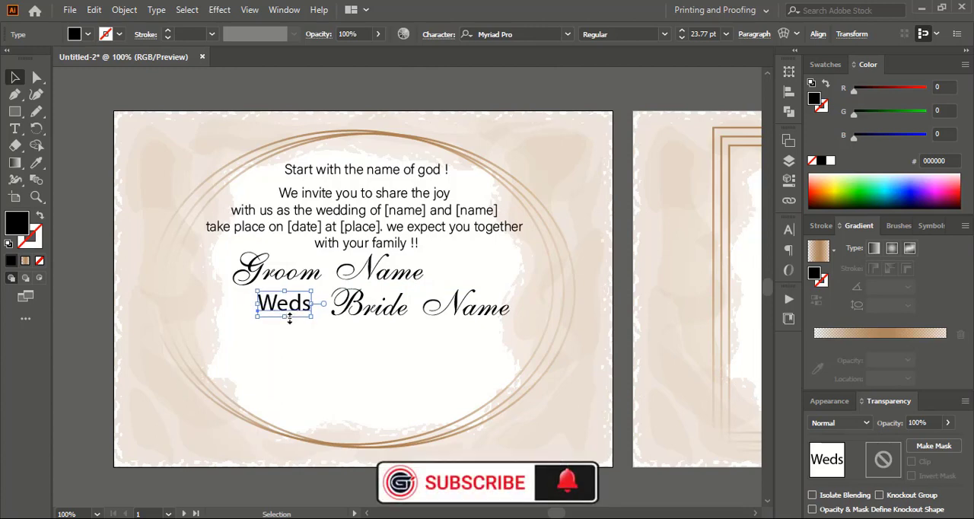
{"action": "left_click", "coordinate": [232, 487]}
Duplicate the four-line invitation text into the lower part of the ellipse frame, below the names.
{"action": "scroll", "coordinate": [257, 484], "scroll_direction": "down", "scroll_amount": 2}
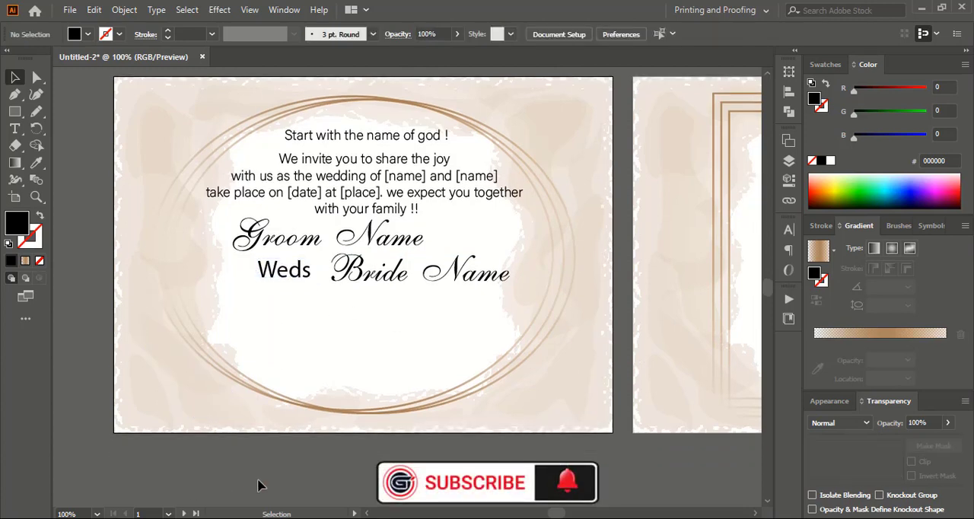
{"action": "scroll", "coordinate": [257, 484], "scroll_direction": "down", "scroll_amount": 2}
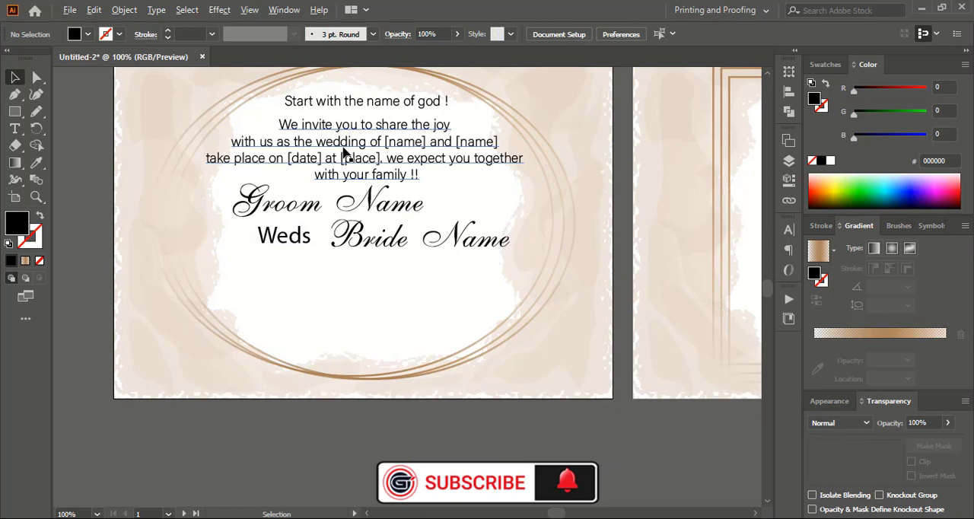
{"action": "left_click_drag", "start_coordinate": [344, 153], "coordinate": [340, 327]}
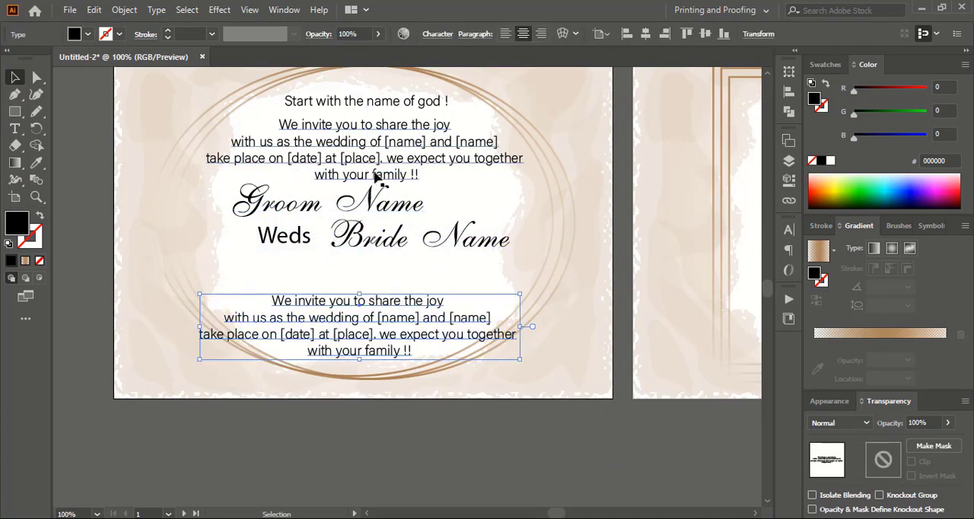
Duplicate the "Start with the name of god !" line below "Bride Name" and change the copy to "Highlight wedding time [00:00]".
{"action": "left_click_drag", "start_coordinate": [369, 127], "coordinate": [366, 279]}
{"action": "double_click", "coordinate": [352, 275]}
{"action": "left_click_drag", "start_coordinate": [286, 274], "coordinate": [474, 276]}
{"action": "type", "text": "S"}
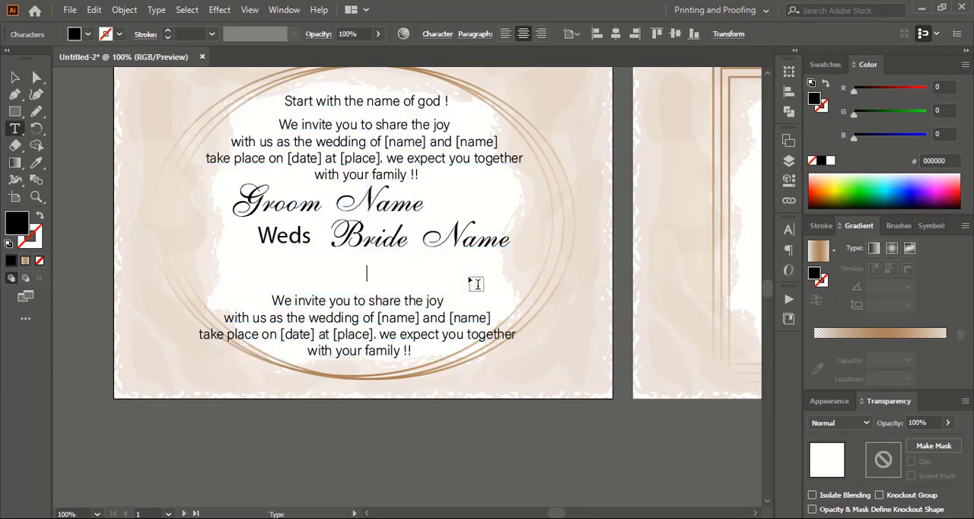
{"action": "type", "text": "ighlight "}
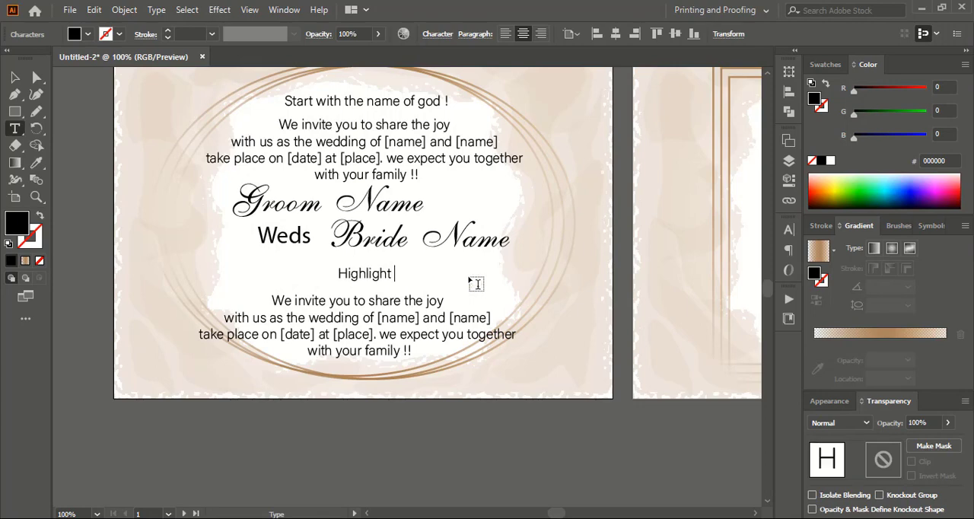
{"action": "type", "text": "wedding ti"}
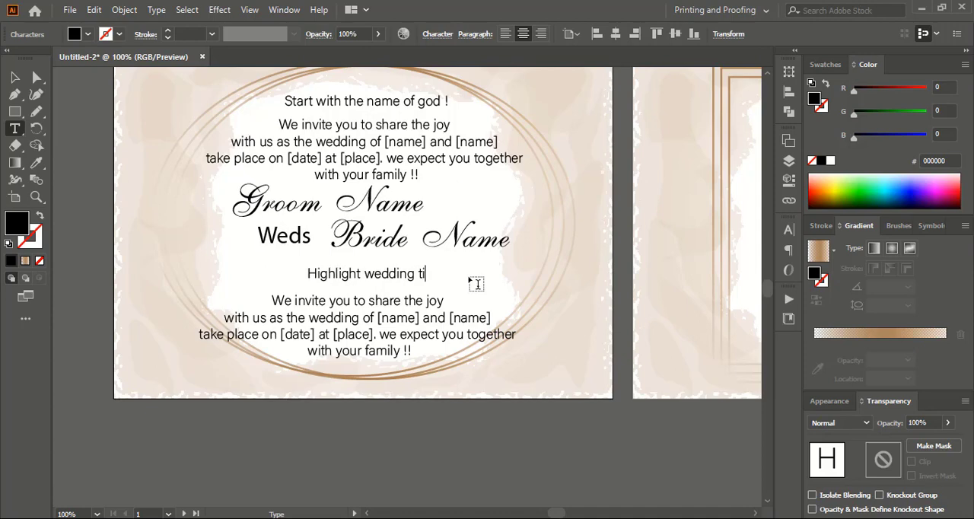
{"action": "type", "text": "me "}
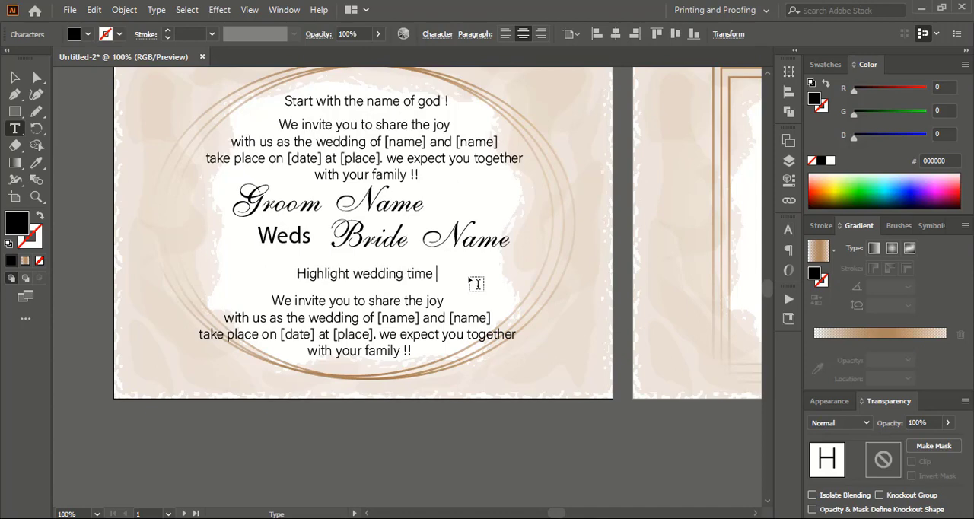
{"action": "type", "text": "[00"}
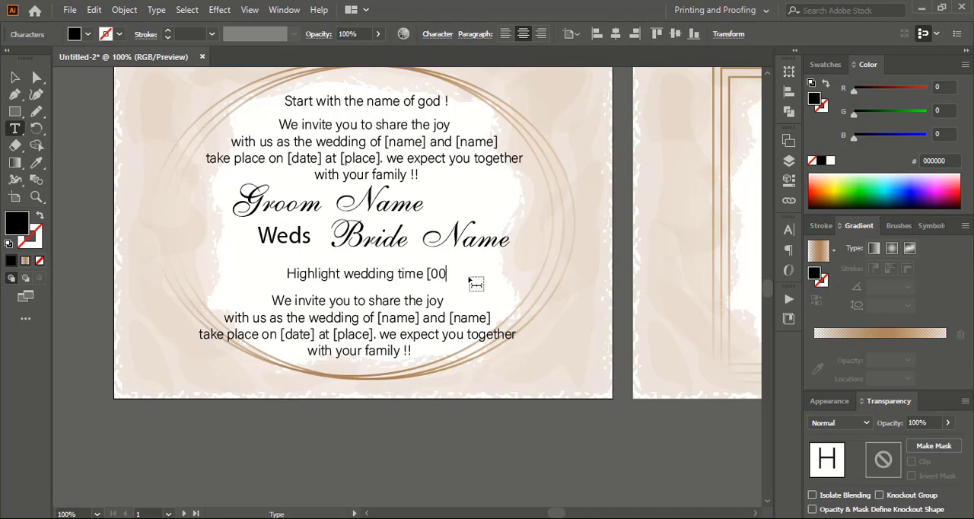
{"action": "type", "text": ":00"}
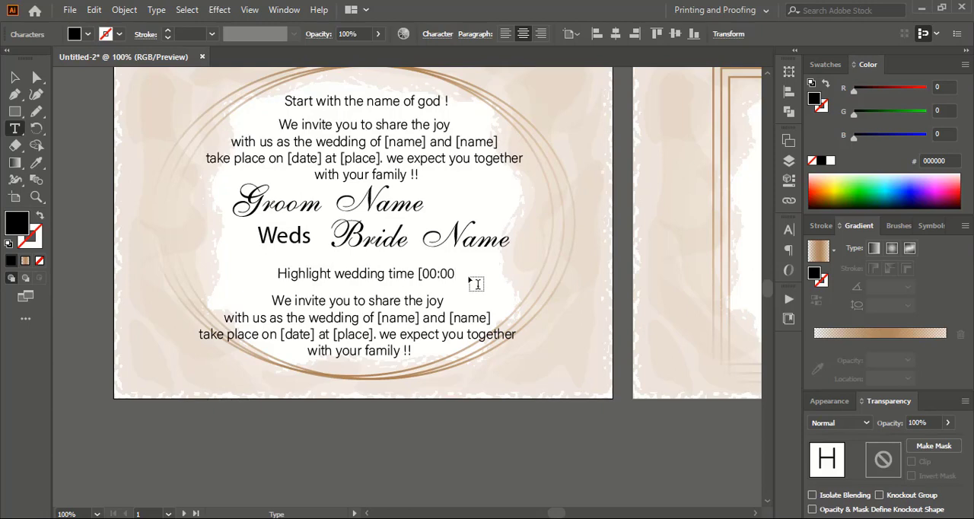
{"action": "type", "text": "]"}
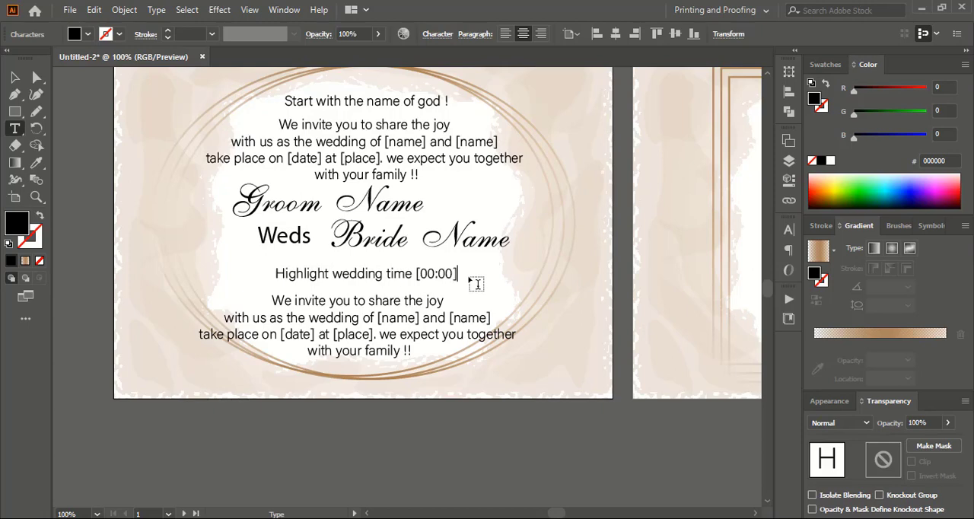
Shift the wedding time line slightly left so it sits centered above the lower text block, and deselect it.
{"action": "left_click", "coordinate": [14, 76]}
{"action": "left_click_drag", "start_coordinate": [404, 280], "coordinate": [390, 276]}
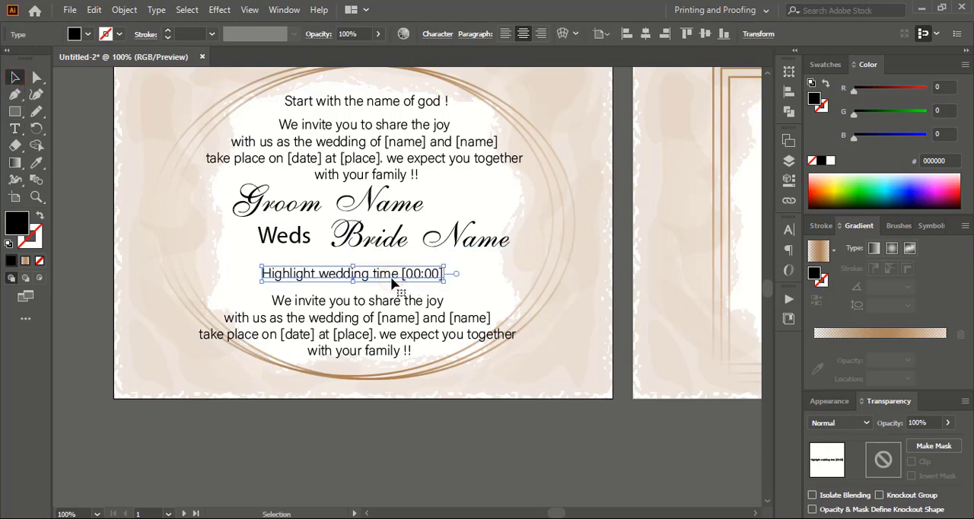
{"action": "left_click", "coordinate": [372, 431]}
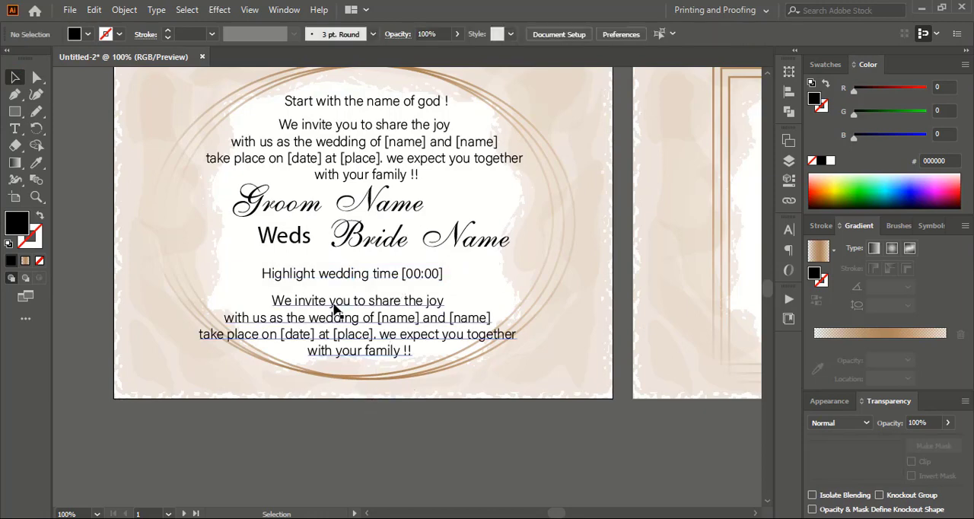
Replace the lower invitation copy with three lines: "Write Bride and Groom Family", "members details including parents name", "cousings brother and sister".
{"action": "key", "text": "t"}
{"action": "left_click", "coordinate": [330, 301]}
{"action": "left_click_drag", "start_coordinate": [273, 301], "coordinate": [419, 366]}
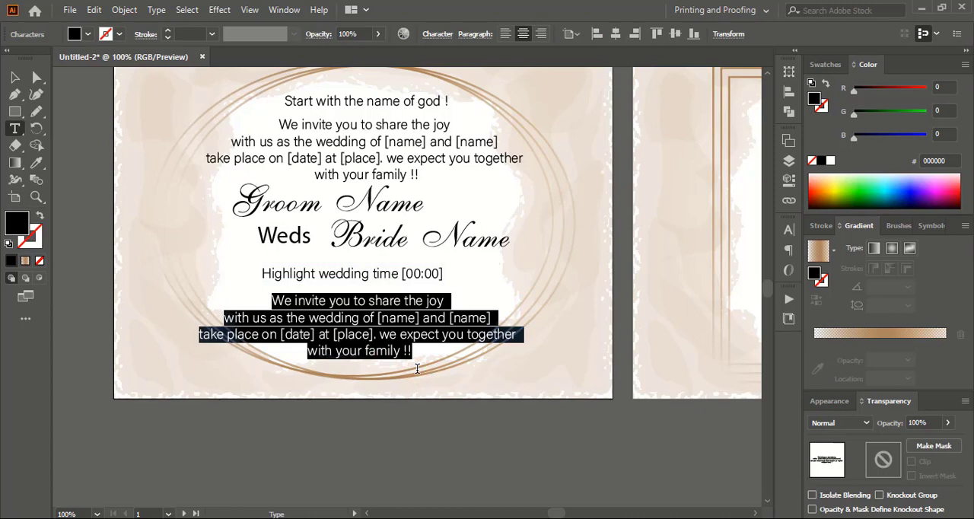
{"action": "type", "text": "Write Bride and Groom Family "}
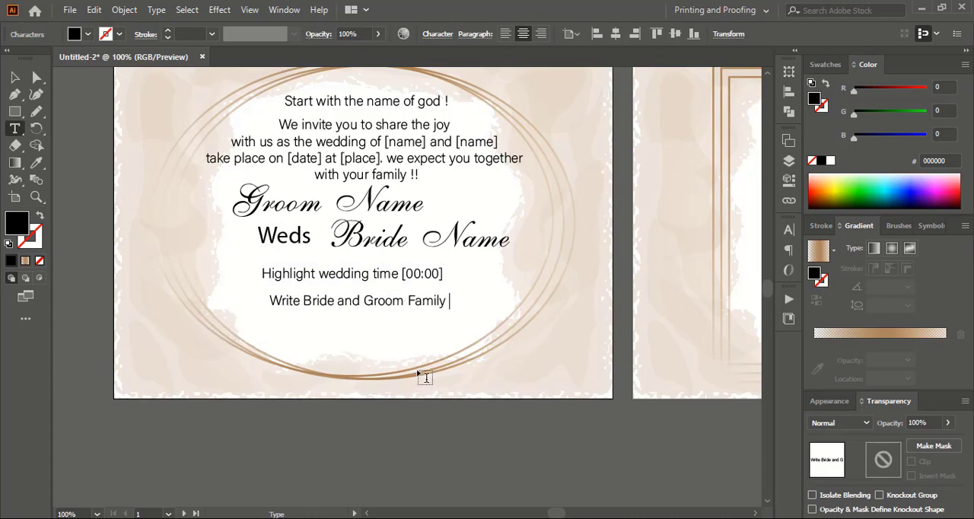
{"action": "type", "text": "members details including parents "}
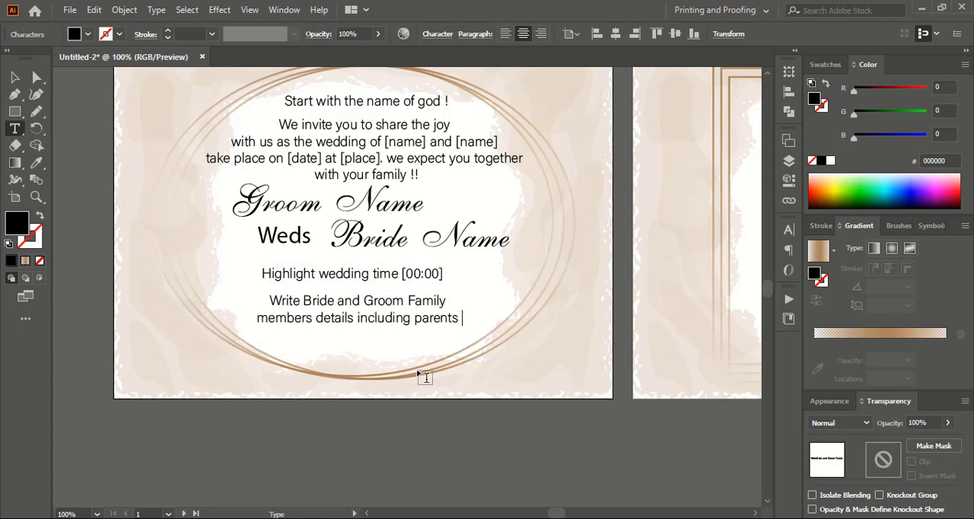
{"action": "type", "text": "name cousings brother and sister"}
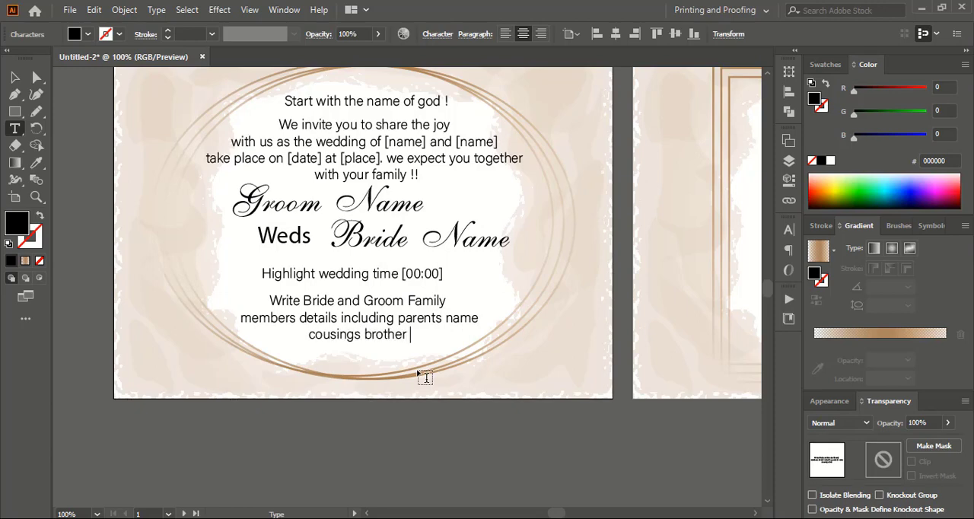
{"action": "key", "text": "Escape"}
{"action": "left_click", "coordinate": [753, 513]}
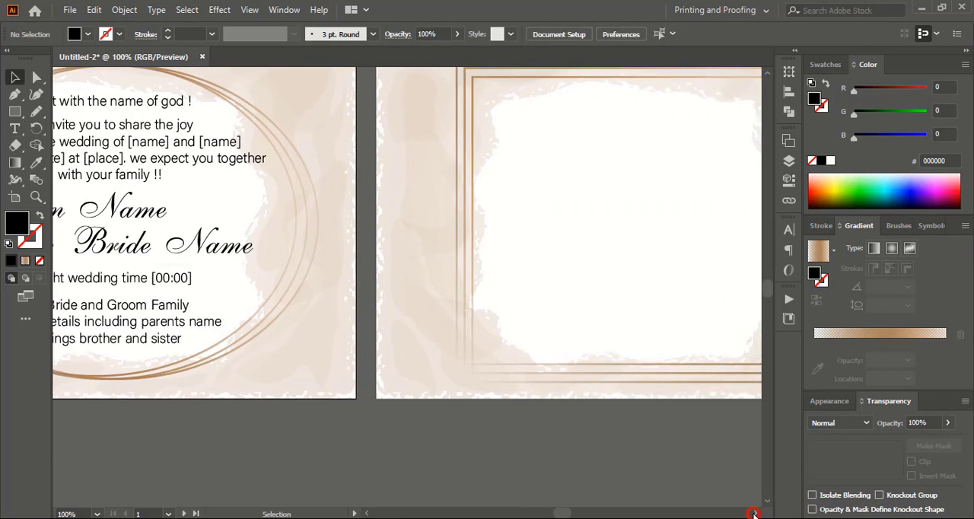
{"action": "scroll", "coordinate": [720, 391], "scroll_direction": "up", "scroll_amount": 3}
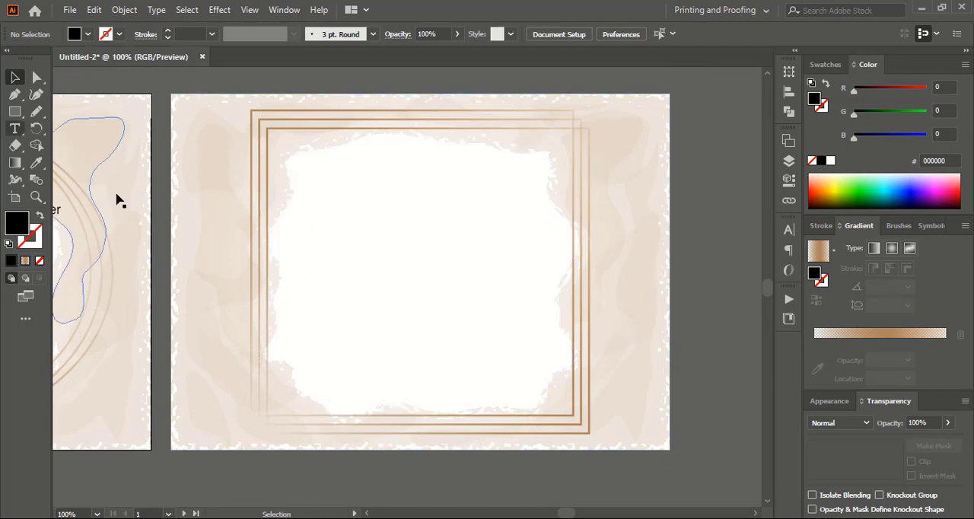
{"action": "left_click", "coordinate": [367, 514]}
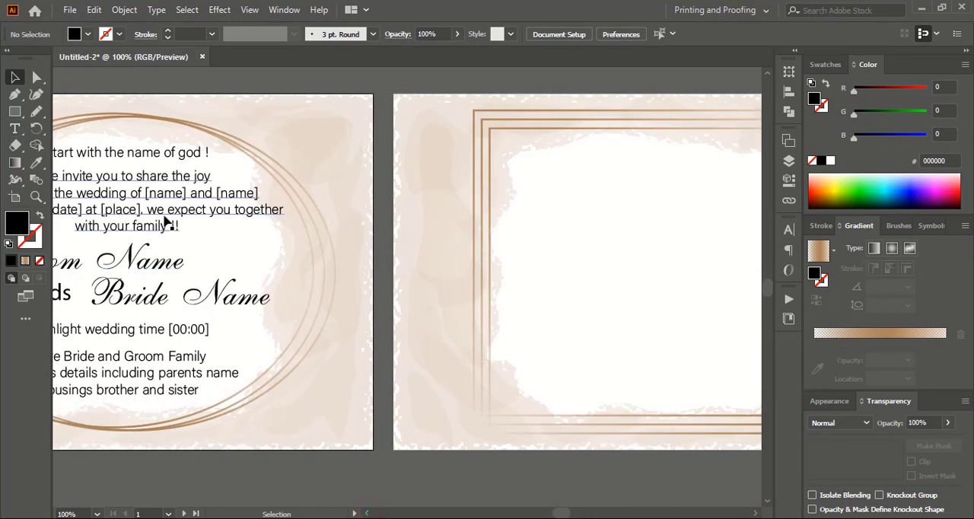
Duplicate the four-line invitation text into the square frame of the second artboard and replace the copy with "Party Hall details".
{"action": "left_click_drag", "start_coordinate": [159, 190], "coordinate": [684, 242]}
{"action": "left_click", "coordinate": [755, 514]}
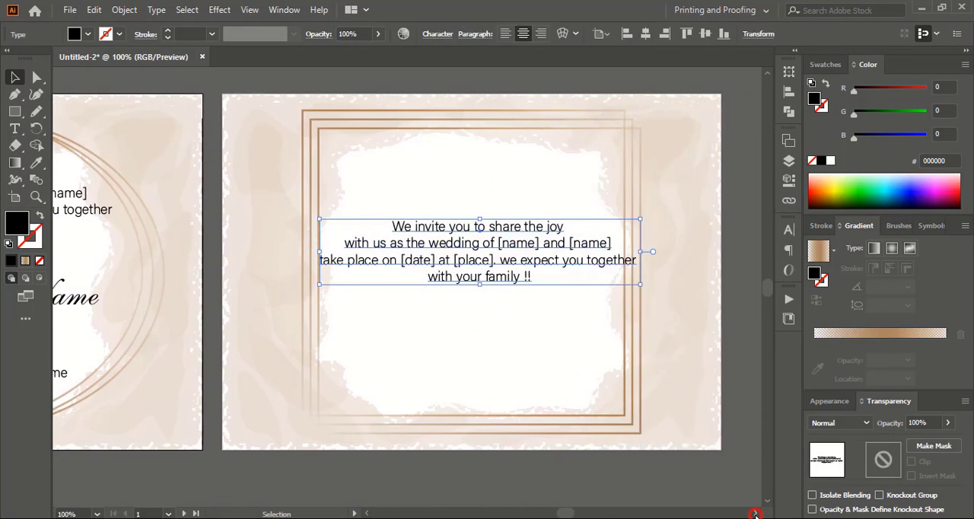
{"action": "double_click", "coordinate": [445, 244]}
{"action": "left_click_drag", "start_coordinate": [378, 227], "coordinate": [561, 319]}
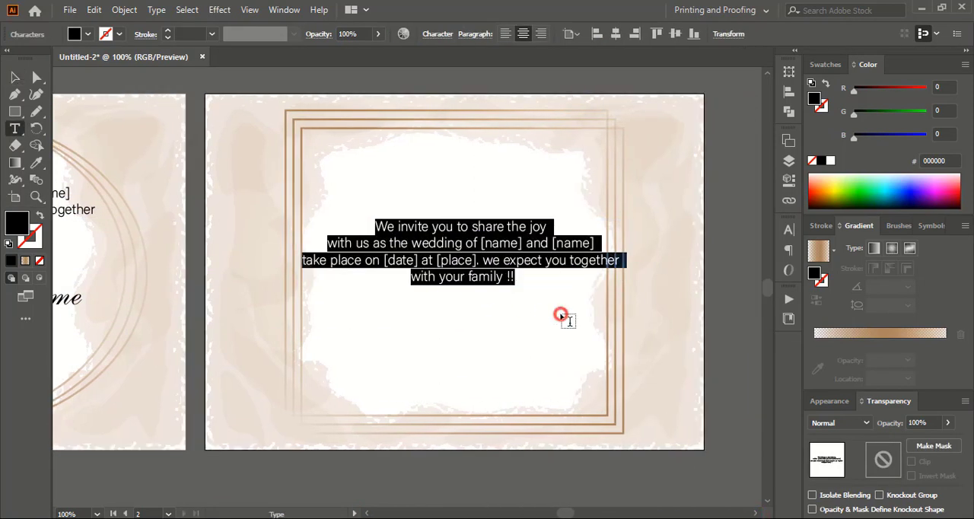
{"action": "type", "text": "In"}
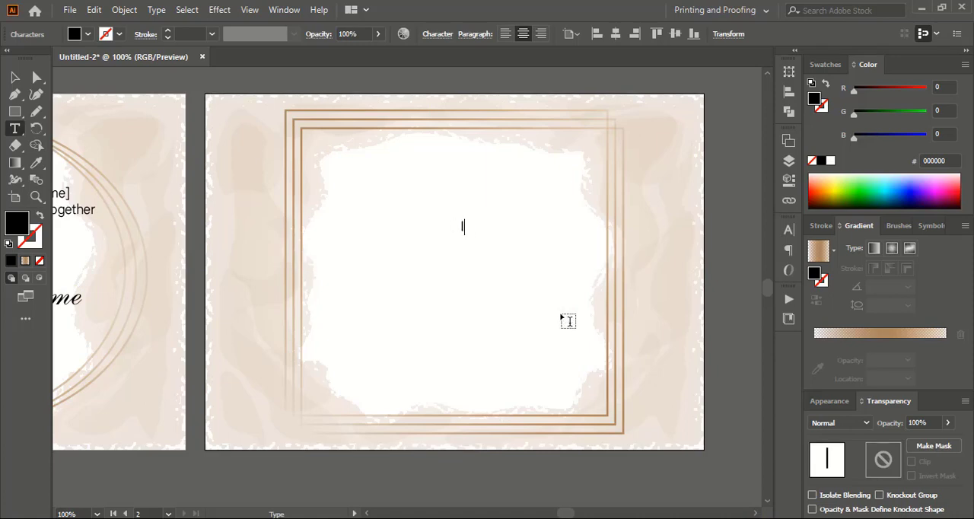
{"action": "type", "text": "Party Hall de"}
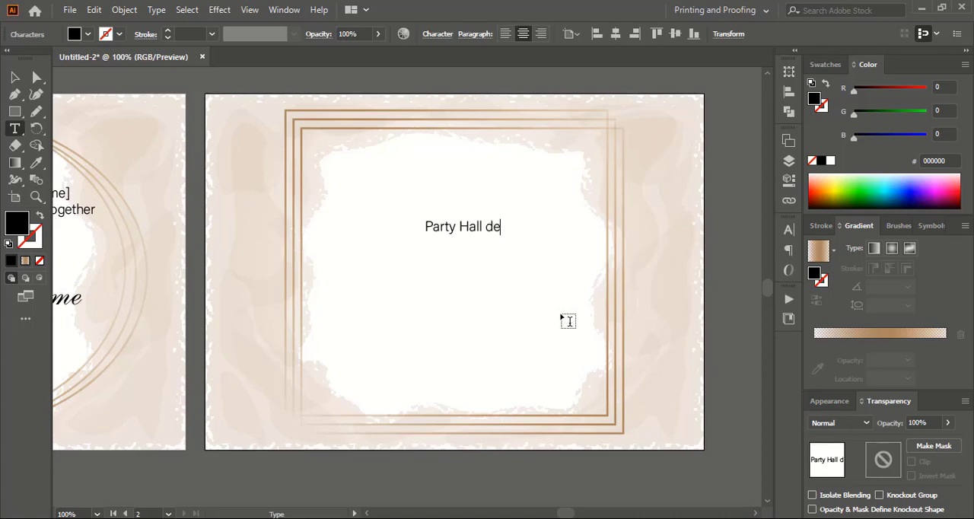
{"action": "type", "text": "tails"}
Add the venue address on a second line and a placeholder pin code on a third line below "Party Hall details".
{"action": "key", "text": "Return"}
{"action": "type", "text": "Ve"}
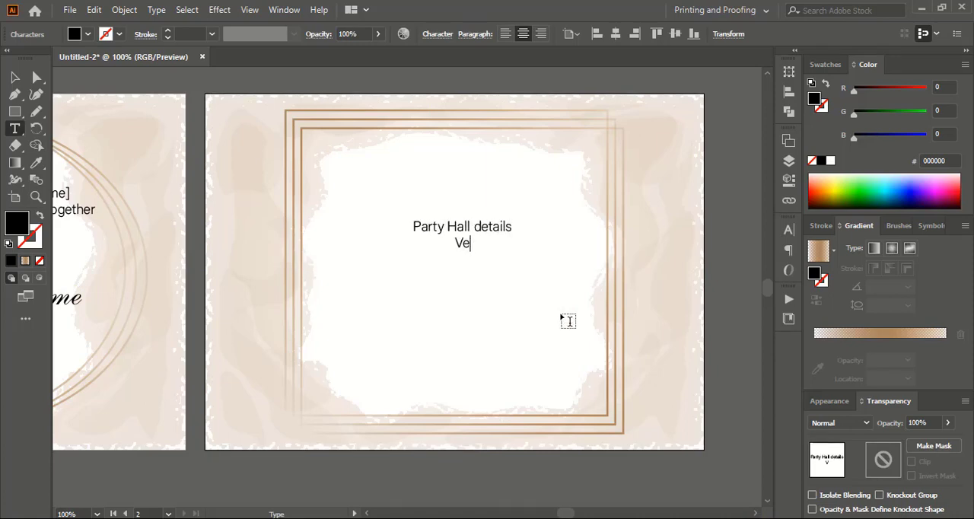
{"action": "type", "text": "nue : #40th main r"}
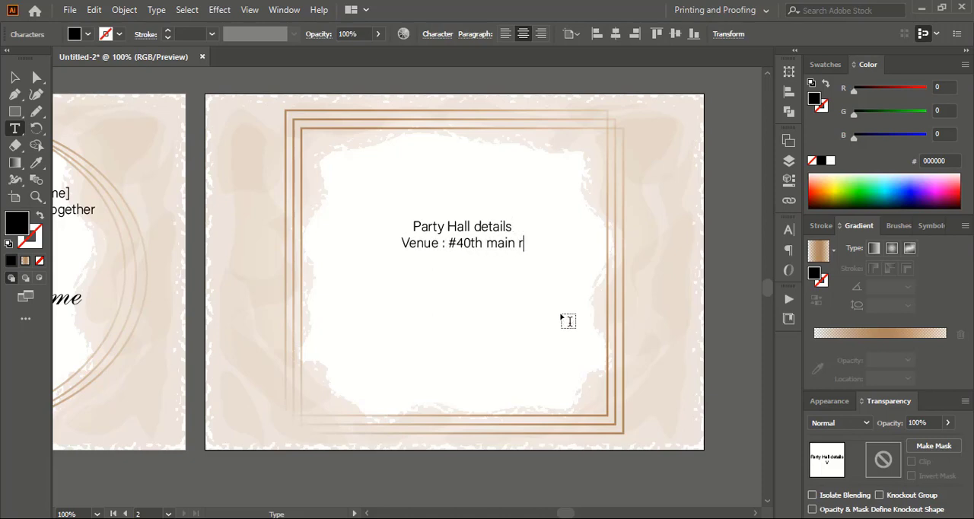
{"action": "type", "text": "oad, bangalore, india"}
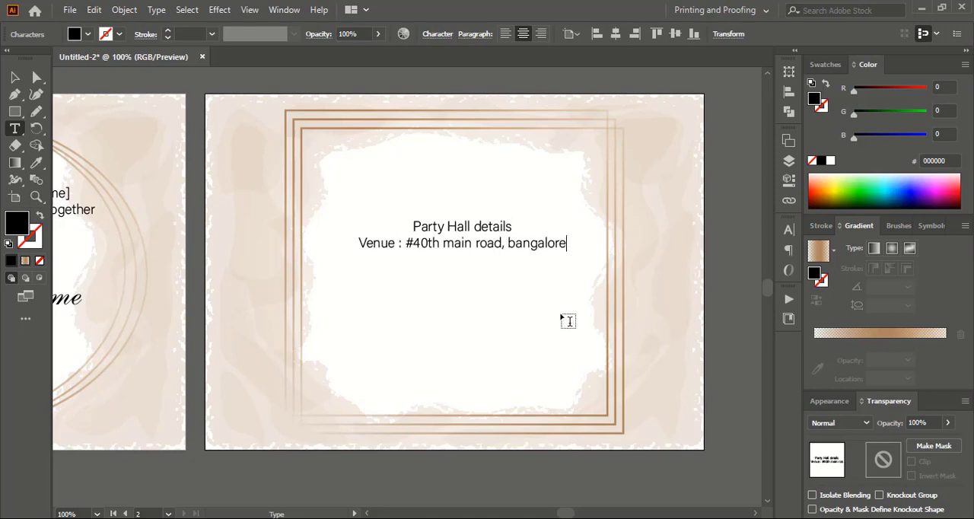
{"action": "key", "text": "Return"}
{"action": "type", "text": "pin code- 00 00"}
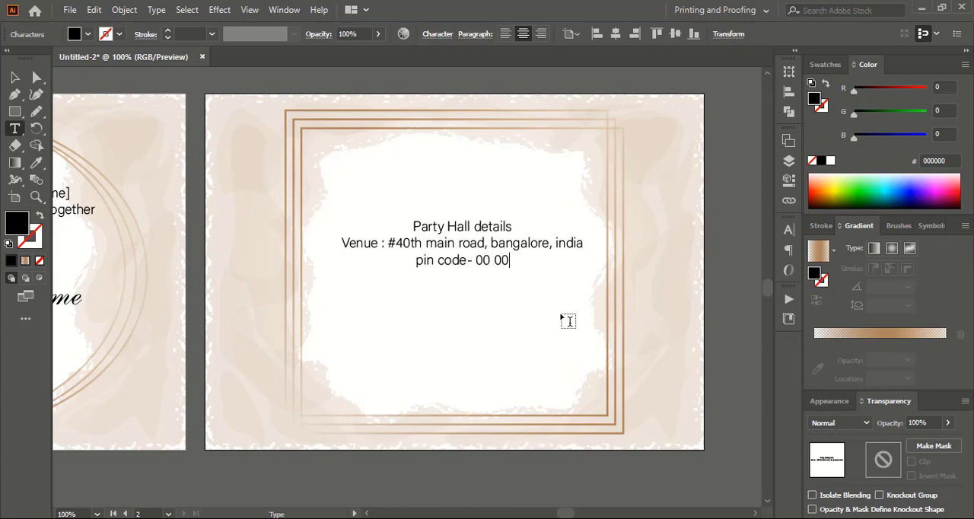
Move the party hall text up within the square frame, duplicate it below and change the copy to "Dinner party".
{"action": "left_click", "coordinate": [15, 78]}
{"action": "left_click", "coordinate": [365, 82]}
{"action": "left_click", "coordinate": [467, 249]}
{"action": "left_click_drag", "start_coordinate": [467, 249], "coordinate": [548, 364]}
{"action": "double_click", "coordinate": [440, 320]}
{"action": "type", "text": "Dinner party"}
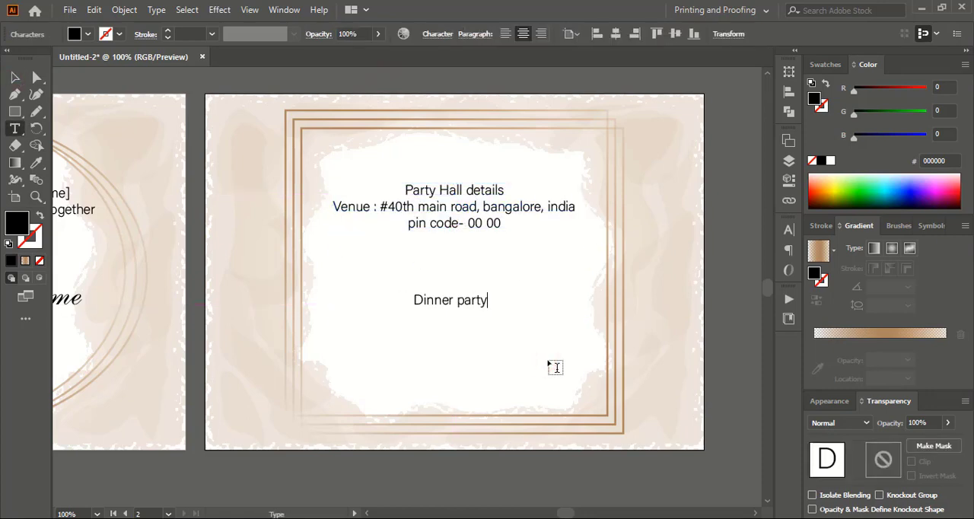
Place two copies of "Dinner party" side by side and change the left copy to "Tea Party".
{"action": "left_click", "coordinate": [15, 77]}
{"action": "mouse_move", "coordinate": [446, 301]}
{"action": "left_mouse_down"}
{"action": "mouse_move", "coordinate": [526, 293]}
{"action": "mouse_move", "coordinate": [379, 292]}
{"action": "mouse_move", "coordinate": [459, 299]}
{"action": "left_mouse_up"}
{"action": "double_click", "coordinate": [379, 294]}
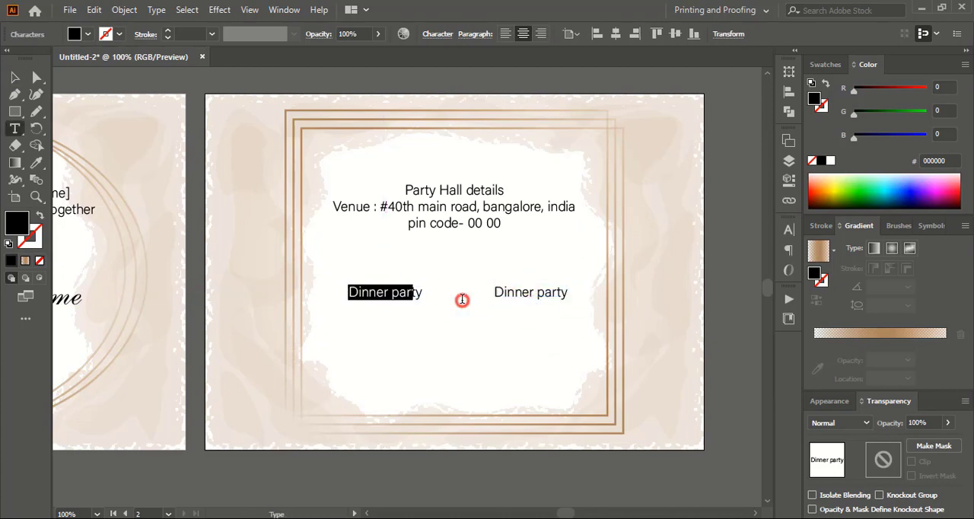
{"action": "type", "text": "Tea Party"}
{"action": "left_click", "coordinate": [14, 77]}
{"action": "left_click", "coordinate": [441, 339]}
Duplicate "Tea Party" directly below itself and replace the copy with three lines: "We invite you to present", "on tea party which will be", "started".
{"action": "left_click_drag", "start_coordinate": [390, 302], "coordinate": [387, 314]}
{"action": "double_click", "coordinate": [384, 309]}
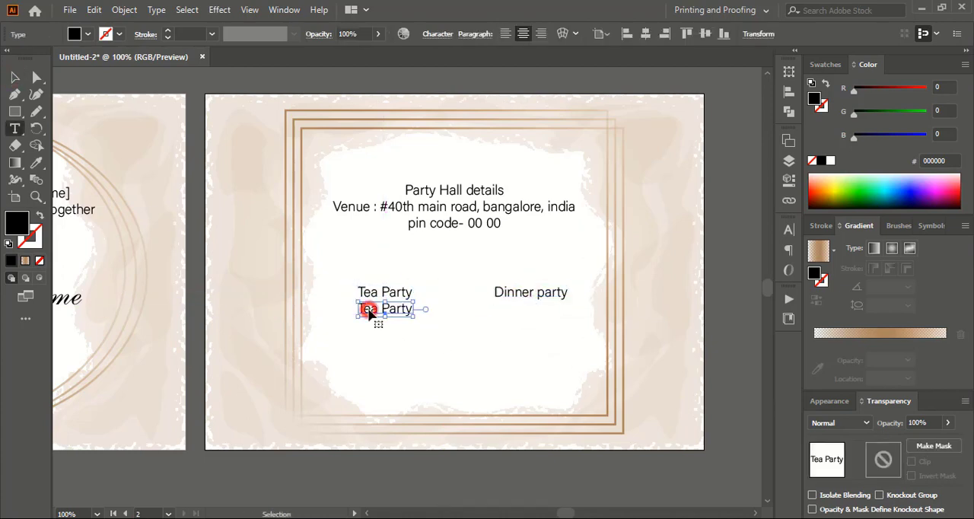
{"action": "type", "text": "We invite you to present"}
{"action": "key", "text": "Return"}
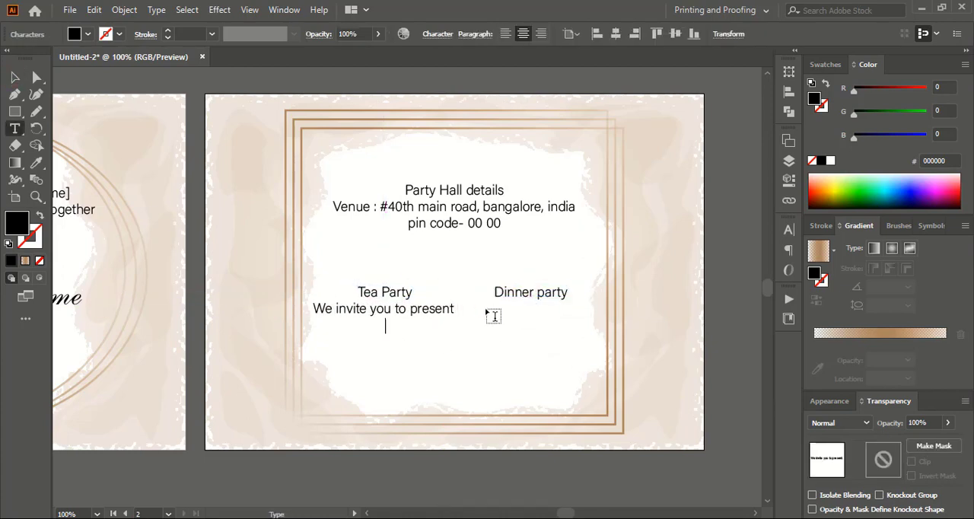
{"action": "type", "text": "on tea party which will be started"}
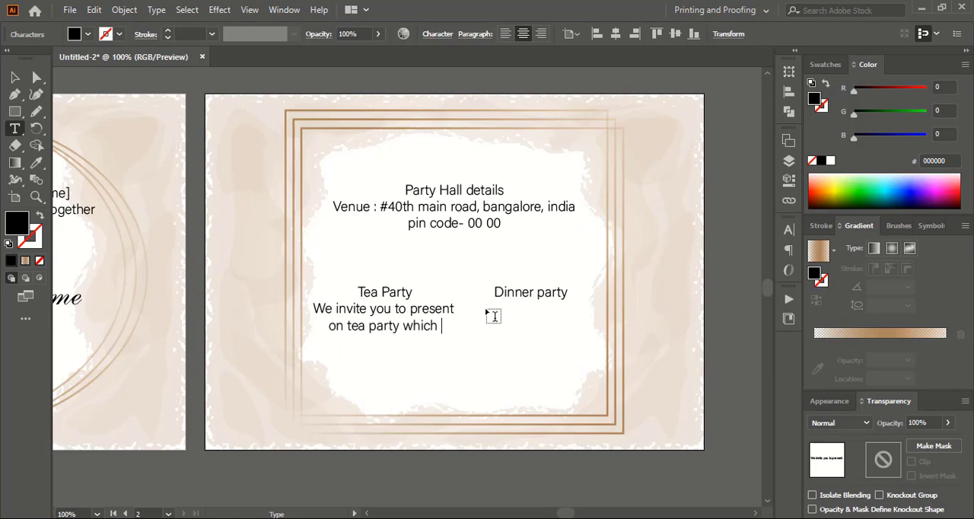
{"action": "key", "text": "BackSpace"}
{"action": "key", "text": "BackSpace"}
{"action": "key", "text": "BackSpace"}
{"action": "key", "text": "BackSpace"}
{"action": "key", "text": "BackSpace"}
{"action": "key", "text": "BackSpace"}
{"action": "key", "text": "BackSpace"}
{"action": "key", "text": "Return"}
{"action": "type", "text": "started"}
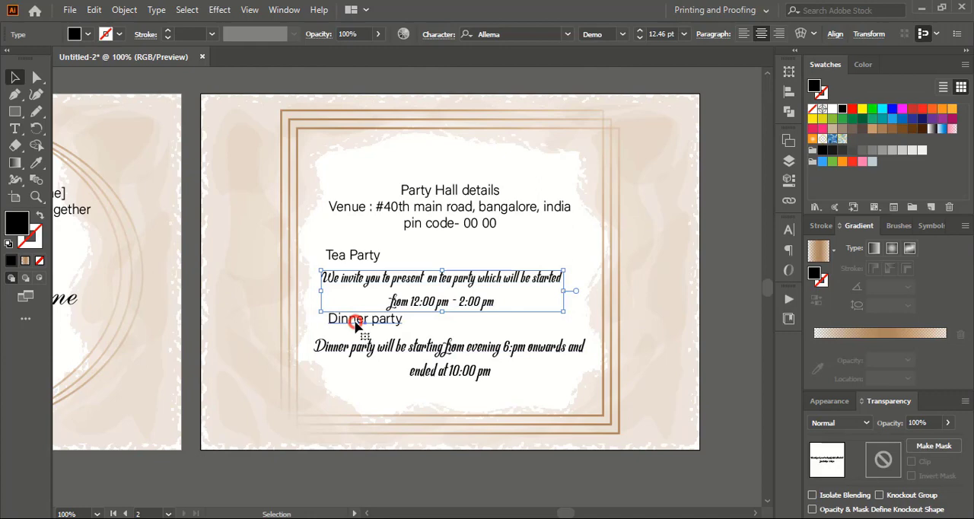
Nudge the two-line dinner party description slightly right within the square frame and deselect it.
{"action": "left_click", "coordinate": [355, 322]}
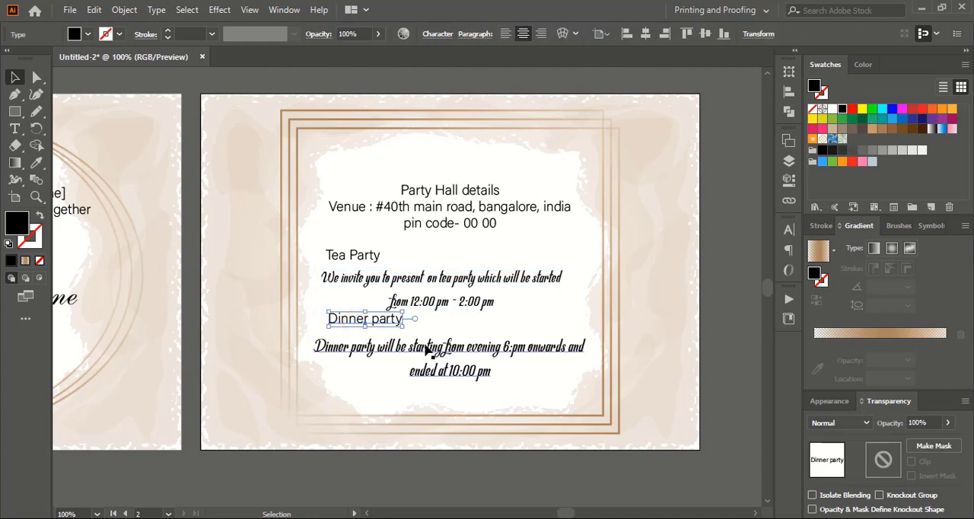
{"action": "left_click", "coordinate": [426, 347]}
{"action": "key", "text": "Right"}
{"action": "key", "text": "Right"}
{"action": "key", "text": "Right"}
{"action": "key", "text": "Right"}
{"action": "key", "text": "Right"}
{"action": "key", "text": "Right"}
{"action": "key", "text": "Right"}
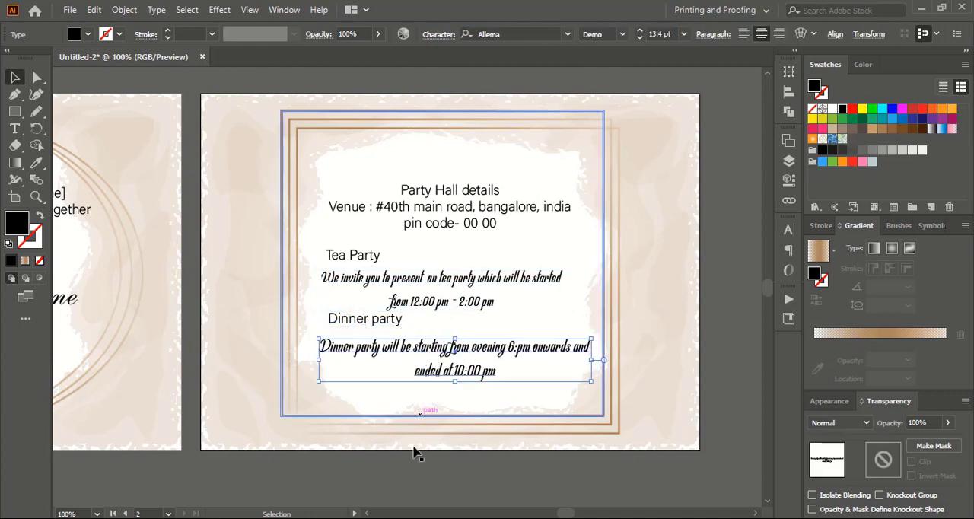
{"action": "left_click", "coordinate": [416, 486]}
Recolor the "Groom Name" and "Bride Name" script text on the first artboard with a medium brown swatch and deselect it.
{"action": "key", "text": "ctrl+minus"}
{"action": "scroll", "coordinate": [478, 467], "scroll_direction": "left", "scroll_amount": 4}
{"action": "key", "text": "ctrl+plus"}
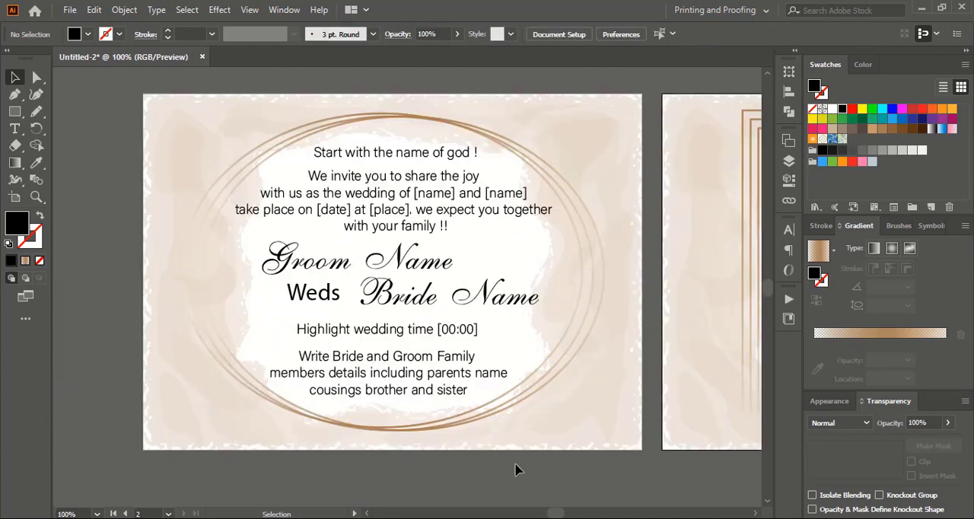
{"action": "left_click", "coordinate": [449, 267]}
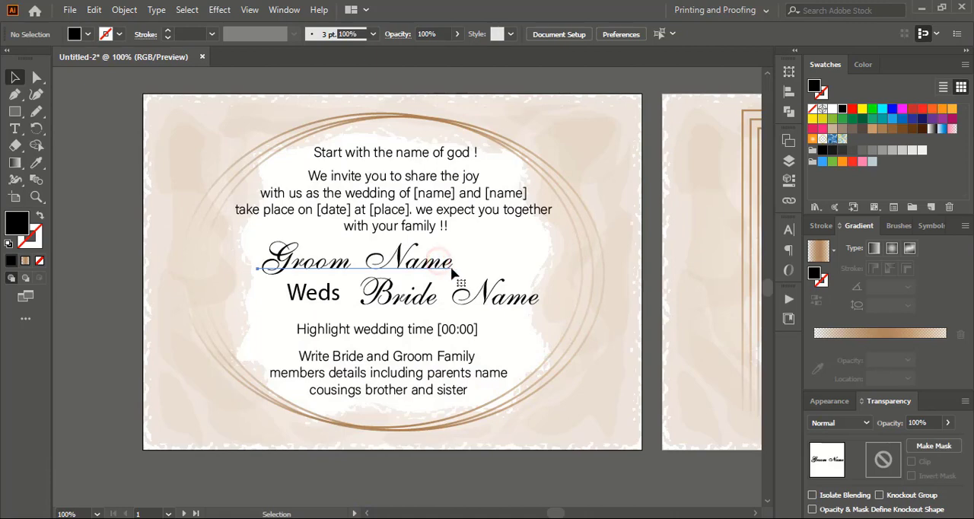
{"action": "left_click", "coordinate": [881, 130]}
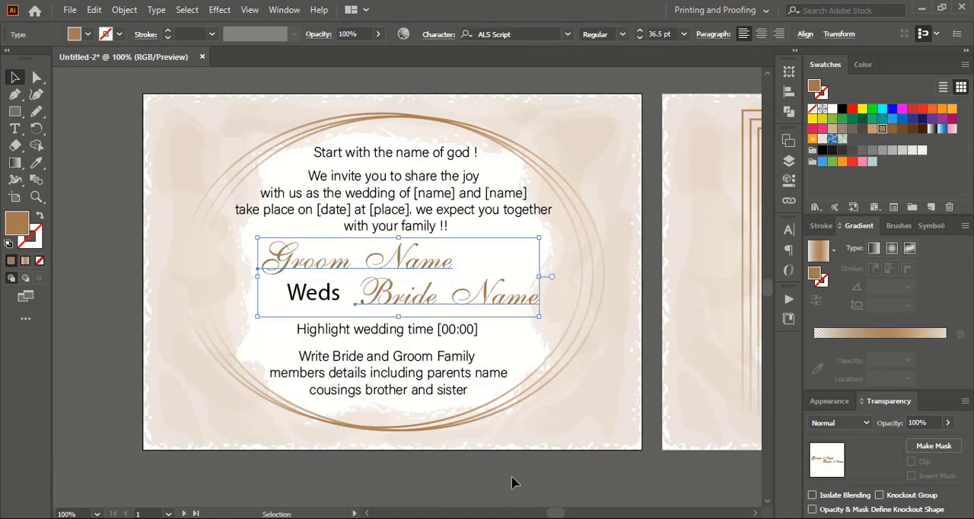
{"action": "left_click", "coordinate": [892, 131]}
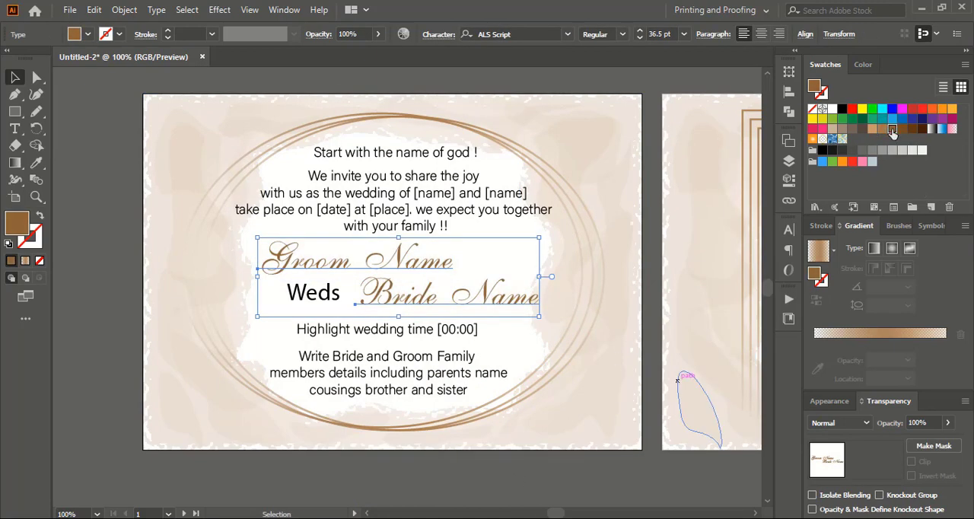
{"action": "left_click", "coordinate": [455, 469]}
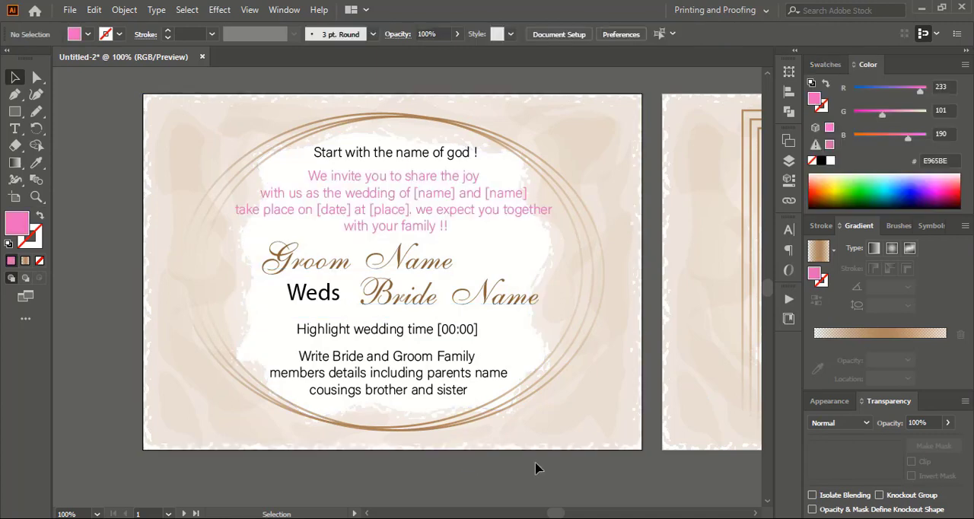
Apply the pink color of the invitation paragraph to the three-line family text using the Eyedropper, and deselect it.
{"action": "scroll", "coordinate": [534, 465], "scroll_direction": "down", "scroll_amount": 1}
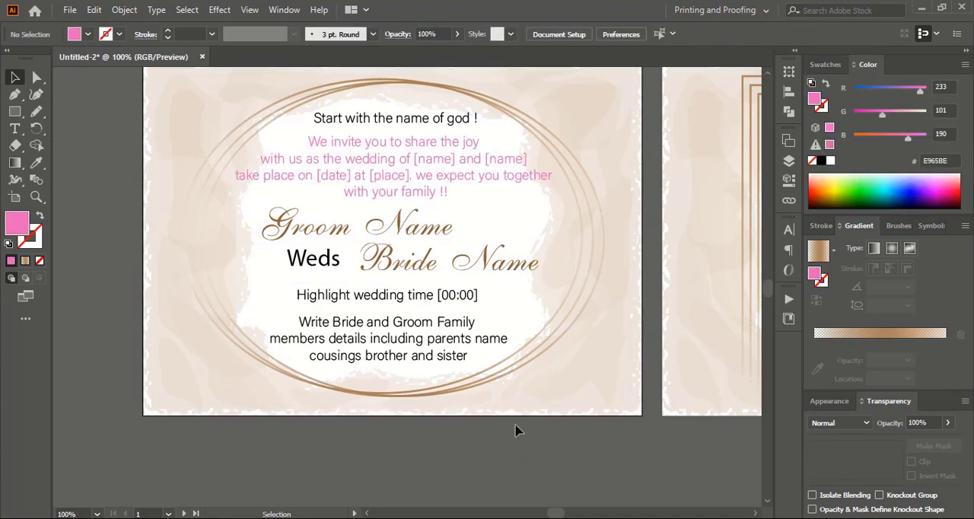
{"action": "left_click", "coordinate": [418, 344]}
{"action": "key", "text": "i"}
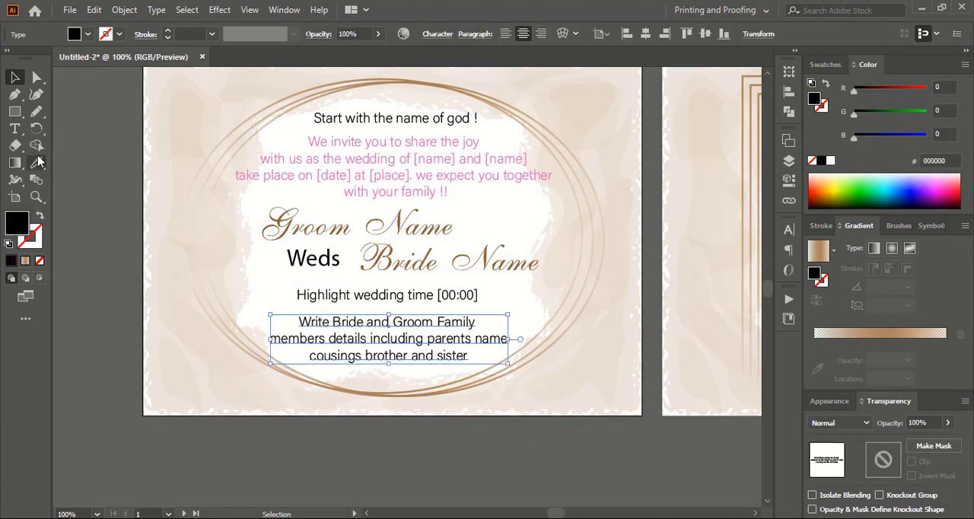
{"action": "left_click", "coordinate": [355, 160]}
{"action": "key", "text": "v"}
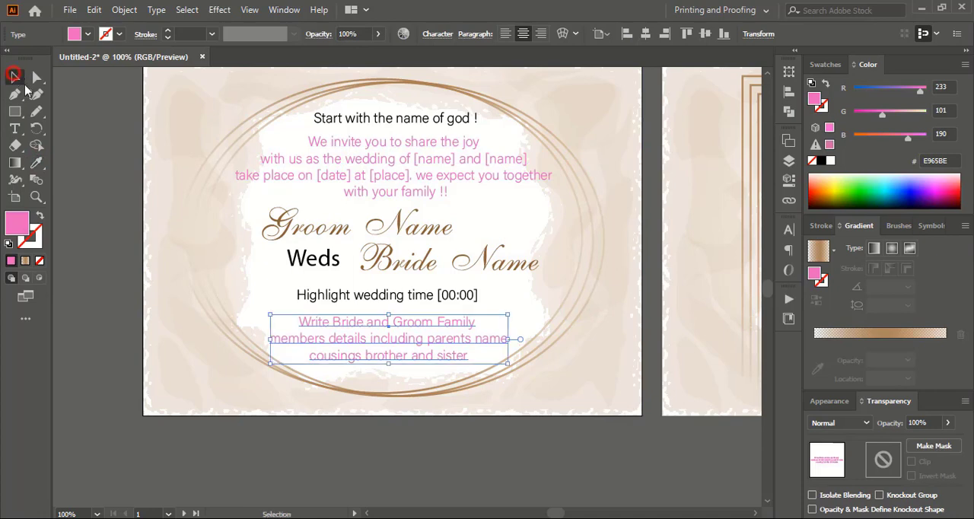
{"action": "left_click", "coordinate": [418, 451]}
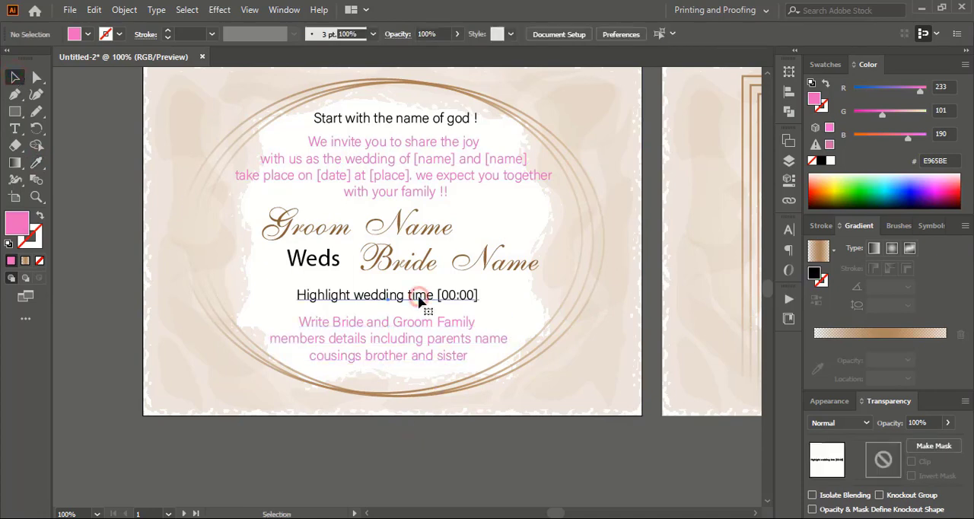
Color the wedding time line dark green (#006F00) and raise the red value of the "Start with the name of god !" line.
{"action": "left_click", "coordinate": [425, 307]}
{"action": "left_click", "coordinate": [884, 113]}
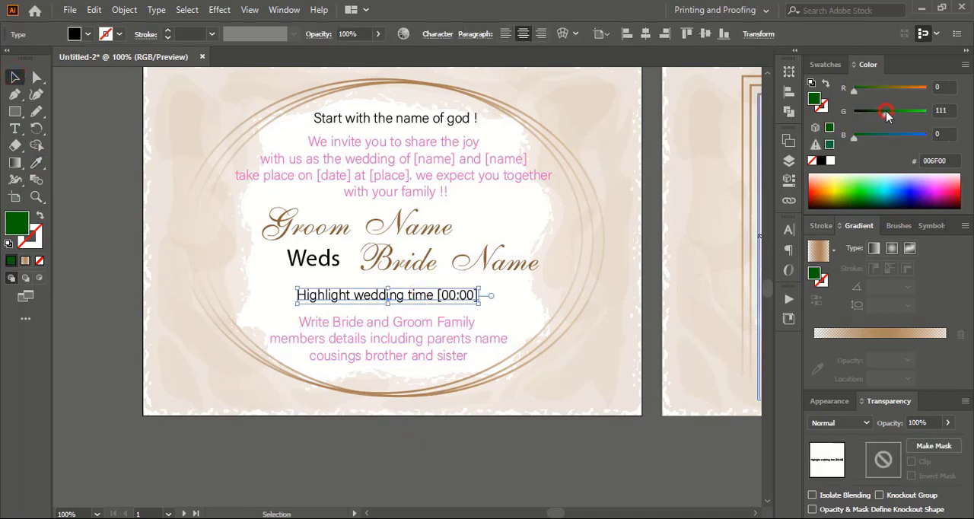
{"action": "left_click", "coordinate": [445, 124]}
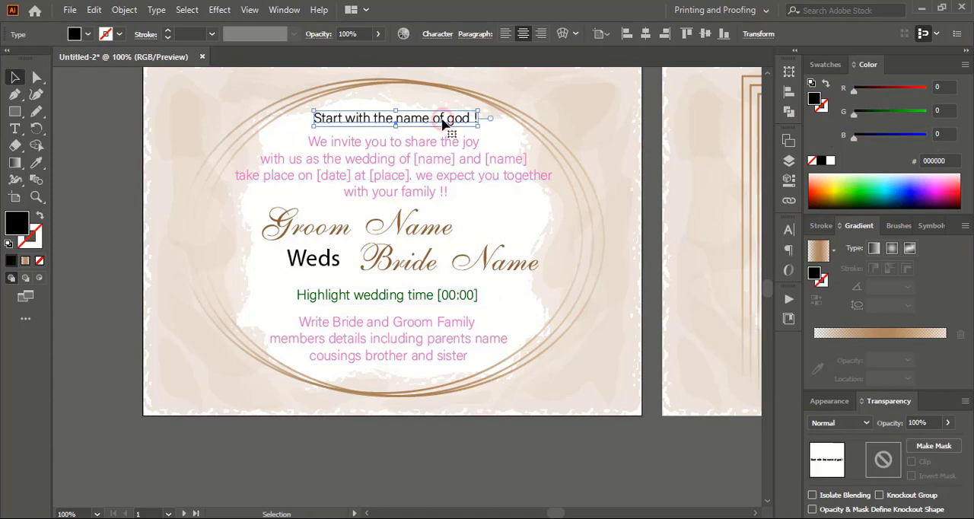
{"action": "left_click", "coordinate": [879, 90]}
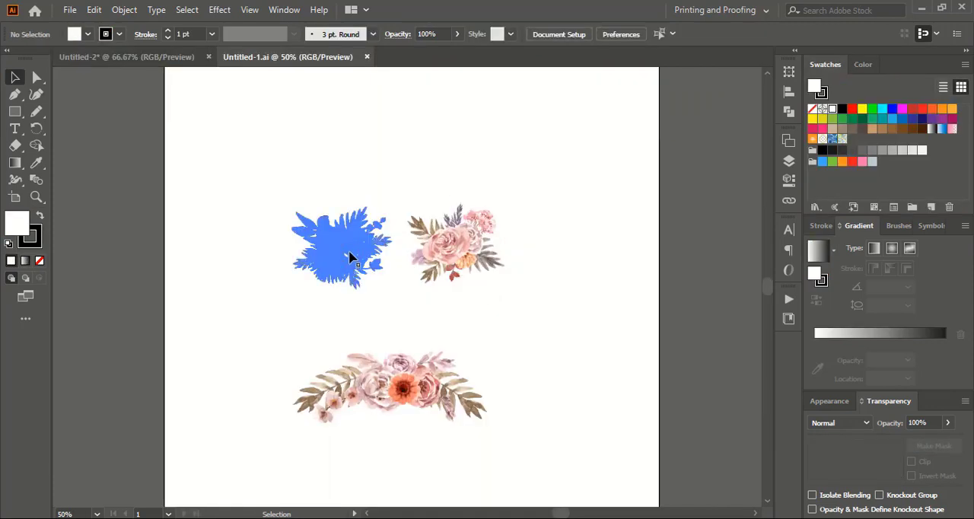
Copy the orange-flower bouquet from Untitled-1.ai into the invitation document and place a duplicate over the ellipse's upper right side.
{"action": "left_click", "coordinate": [346, 249]}
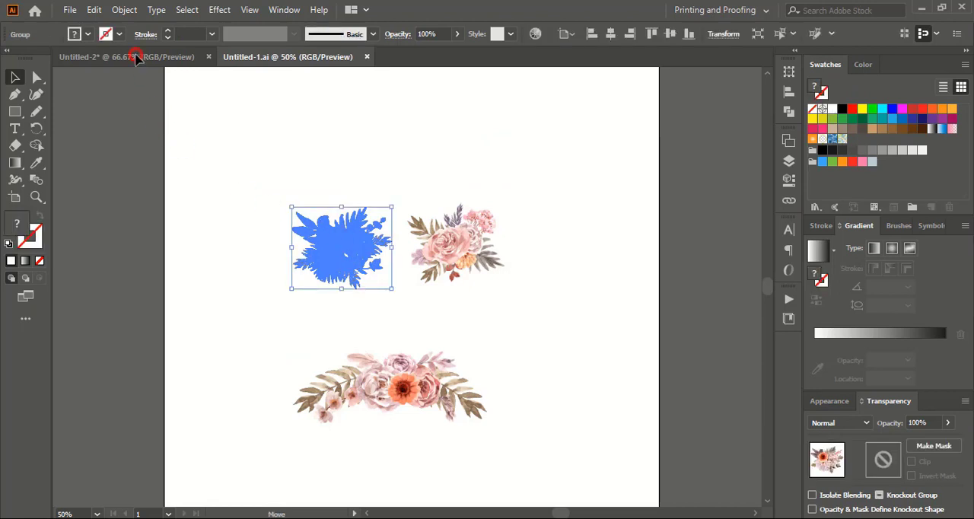
{"action": "left_click_drag", "start_coordinate": [135, 58], "coordinate": [181, 316]}
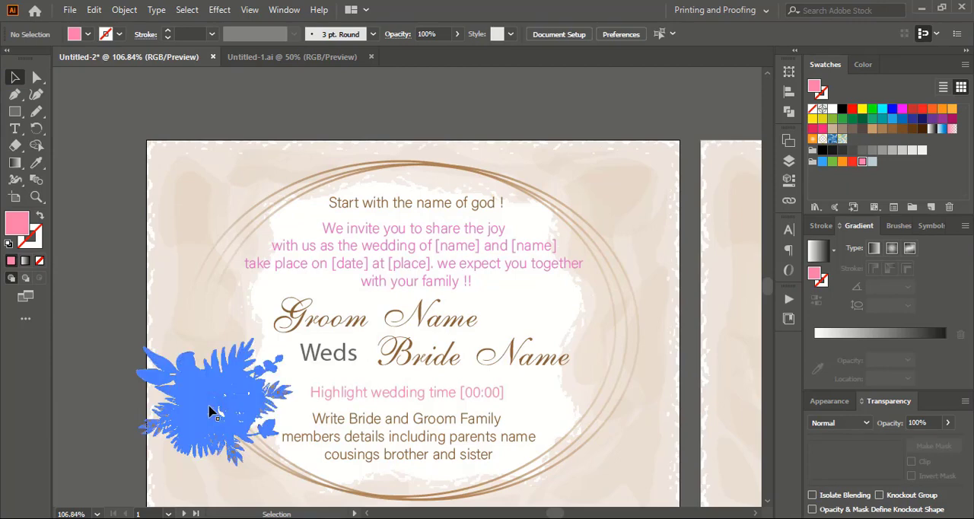
{"action": "left_click", "coordinate": [211, 404]}
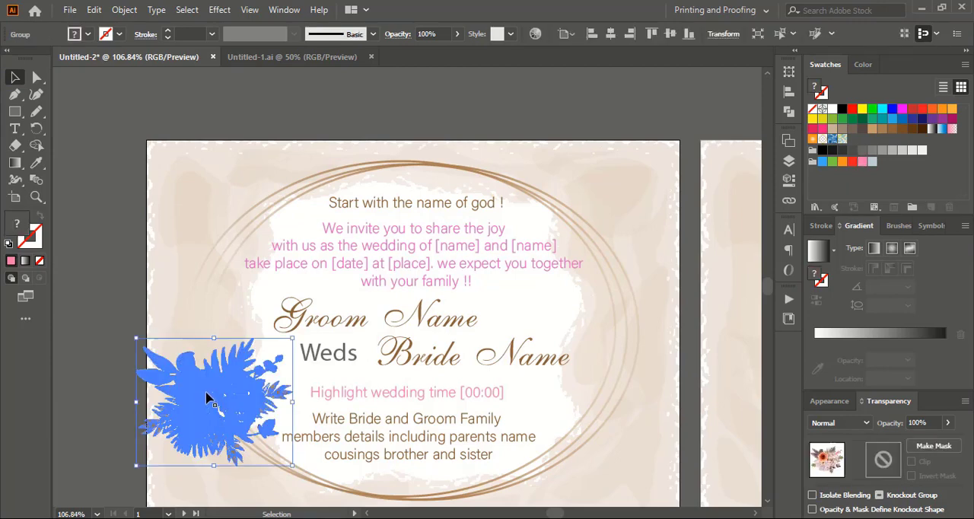
{"action": "left_click_drag", "start_coordinate": [206, 393], "coordinate": [594, 280]}
{"action": "left_click", "coordinate": [691, 350]}
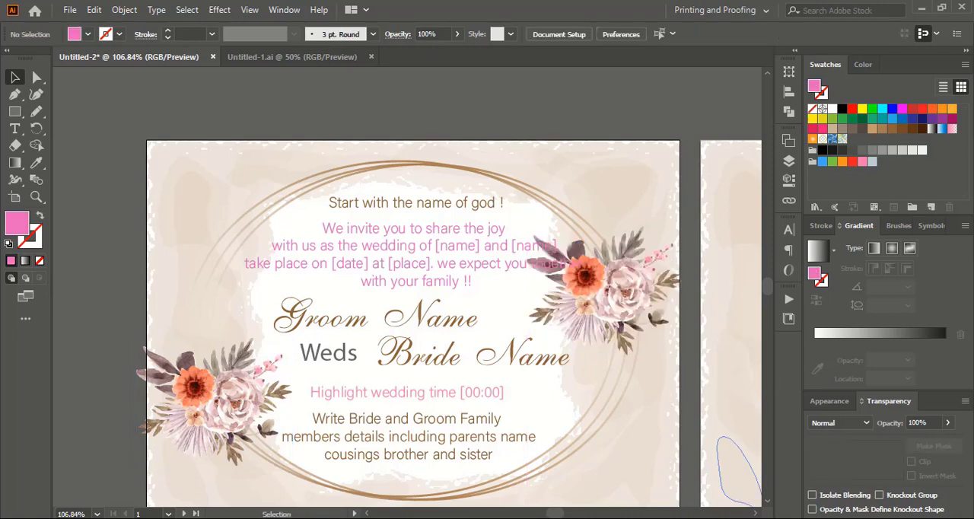
Copy the wide floral spray from Untitled-1.ai onto the second artboard, angled over the upper right corner of the square frame.
{"action": "left_click_drag", "start_coordinate": [756, 516], "coordinate": [756, 515]}
{"action": "scroll", "coordinate": [677, 388], "scroll_direction": "down", "scroll_amount": 1}
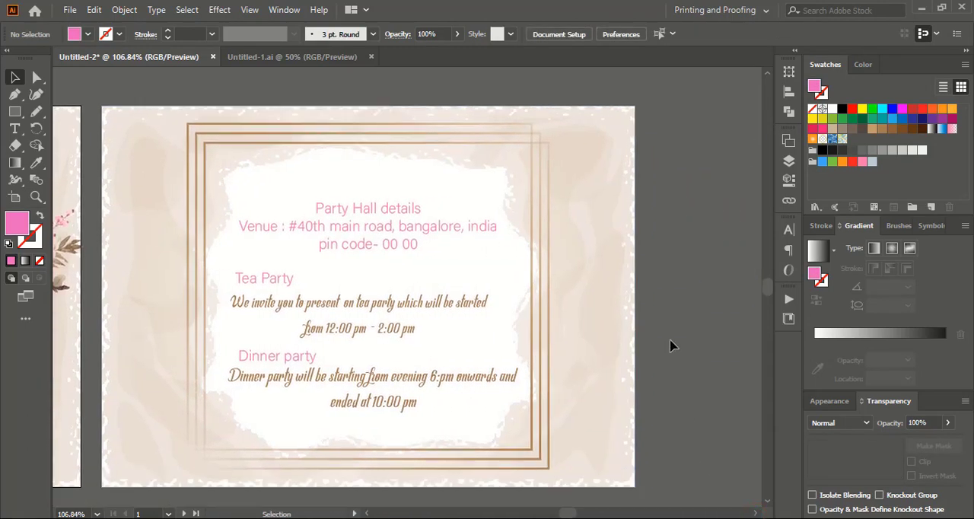
{"action": "left_click", "coordinate": [253, 60]}
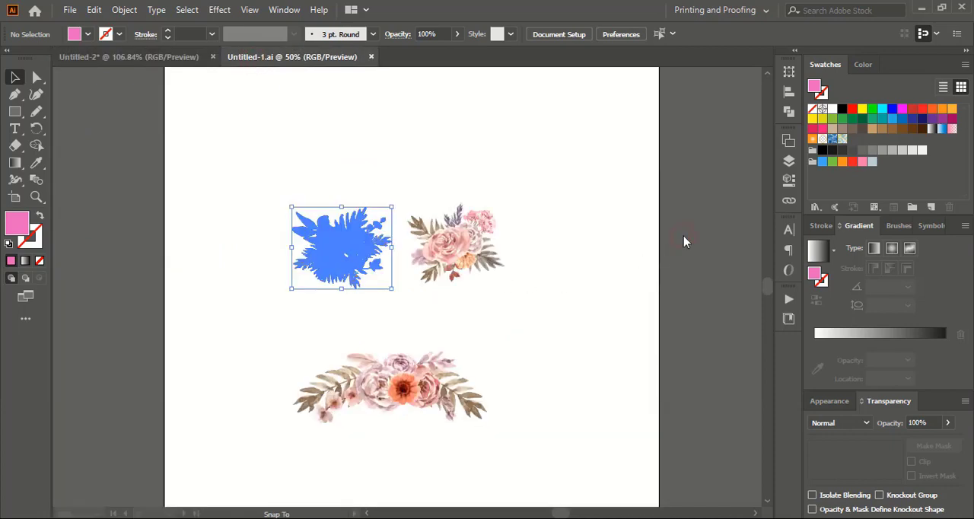
{"action": "left_click", "coordinate": [398, 378]}
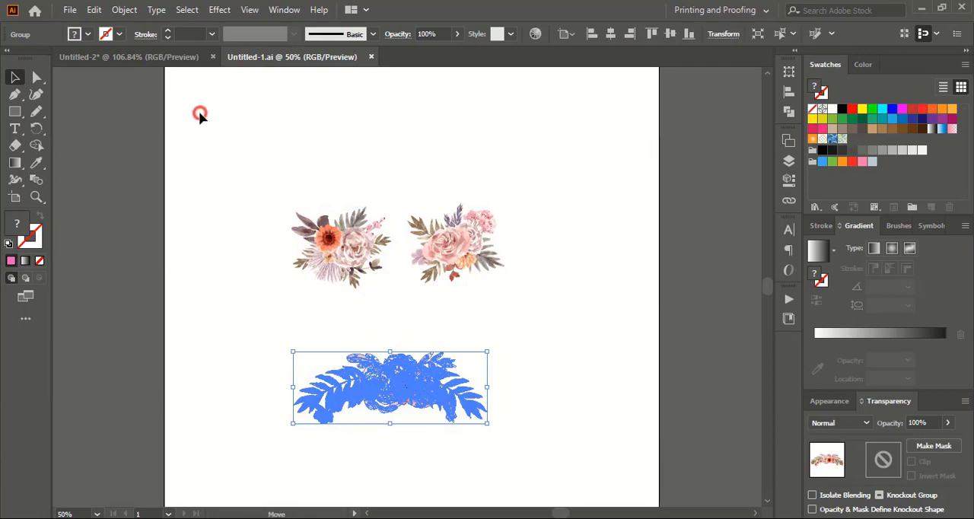
{"action": "left_click_drag", "start_coordinate": [199, 114], "coordinate": [156, 66]}
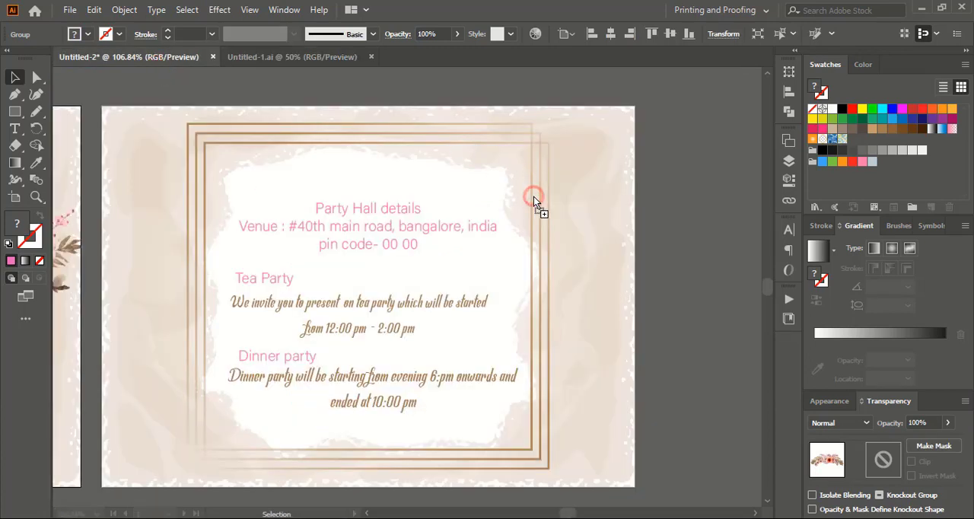
{"action": "left_click_drag", "start_coordinate": [533, 197], "coordinate": [620, 162]}
{"action": "left_click", "coordinate": [679, 150]}
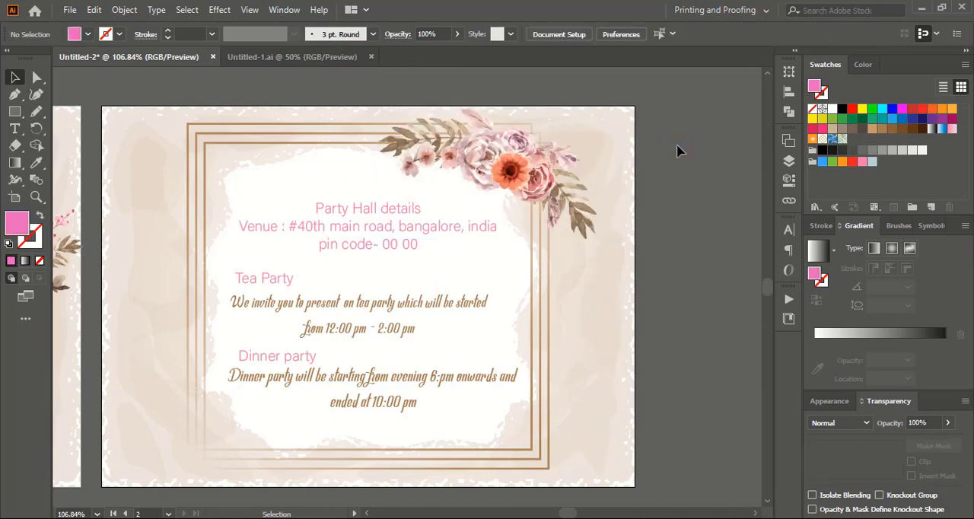
Duplicate the floral spray on the second artboard and place the flipped copy over the frame's lower left corner.
{"action": "scroll", "coordinate": [680, 150], "scroll_direction": "down", "scroll_amount": 1}
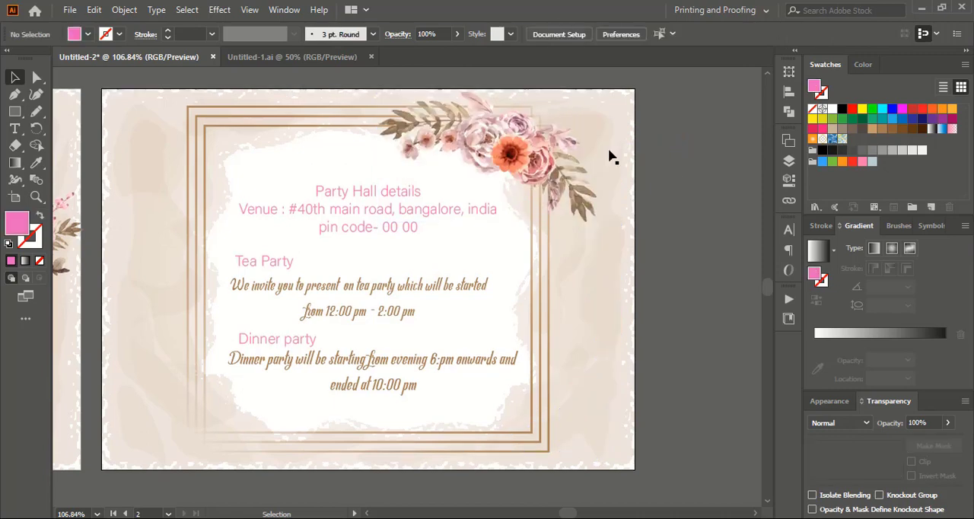
{"action": "left_click", "coordinate": [509, 156]}
{"action": "left_click_drag", "start_coordinate": [512, 150], "coordinate": [278, 407]}
{"action": "scroll", "coordinate": [278, 407], "scroll_direction": "down", "scroll_amount": 1}
{"action": "left_click_drag", "start_coordinate": [358, 329], "coordinate": [156, 376]}
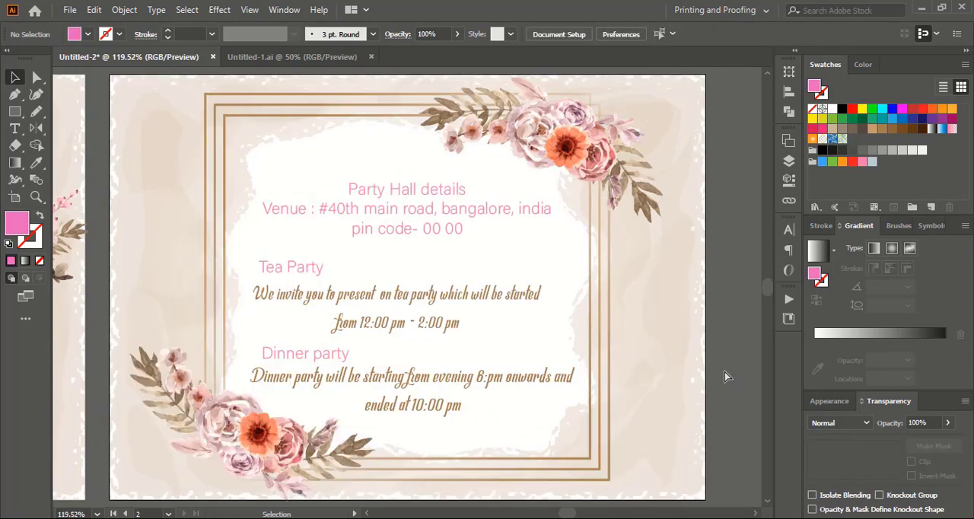
{"action": "key", "text": "ctrl+minus"}
{"action": "key", "text": "ctrl+minus"}
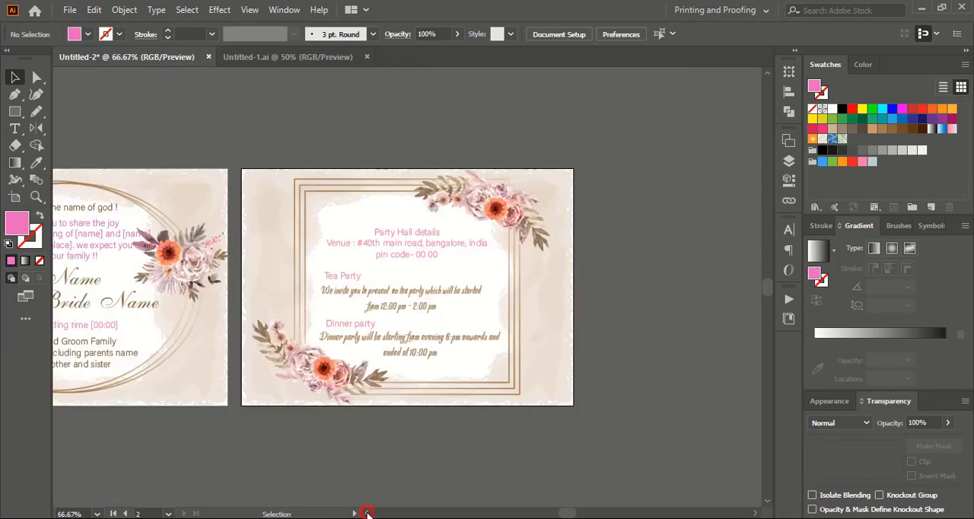
{"action": "left_click", "coordinate": [367, 514]}
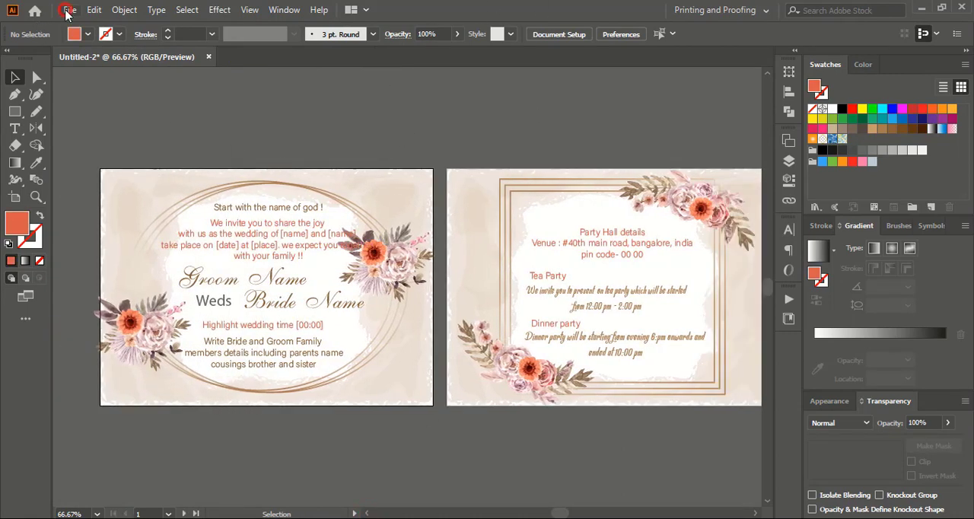
Export the first artboard with Save for Web as a high-quality JPEG at 2016 x 1440 px, named 1.
{"action": "left_click", "coordinate": [68, 10]}
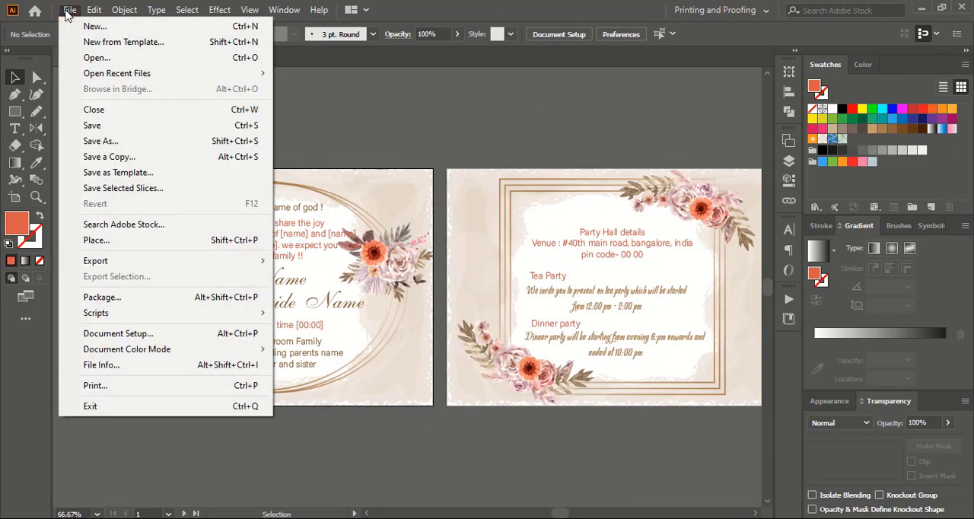
{"action": "mouse_move", "coordinate": [135, 261]}
{"action": "left_click", "coordinate": [318, 298]}
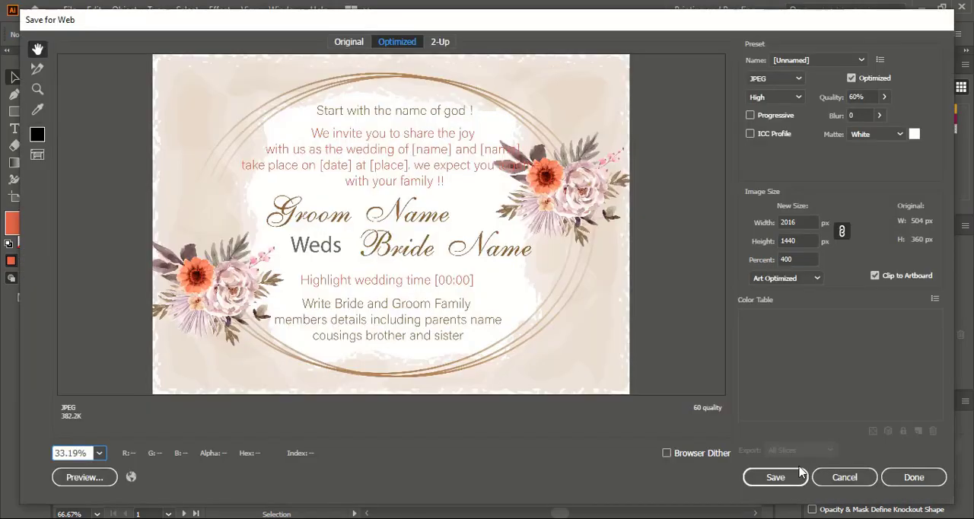
{"action": "left_click", "coordinate": [772, 478]}
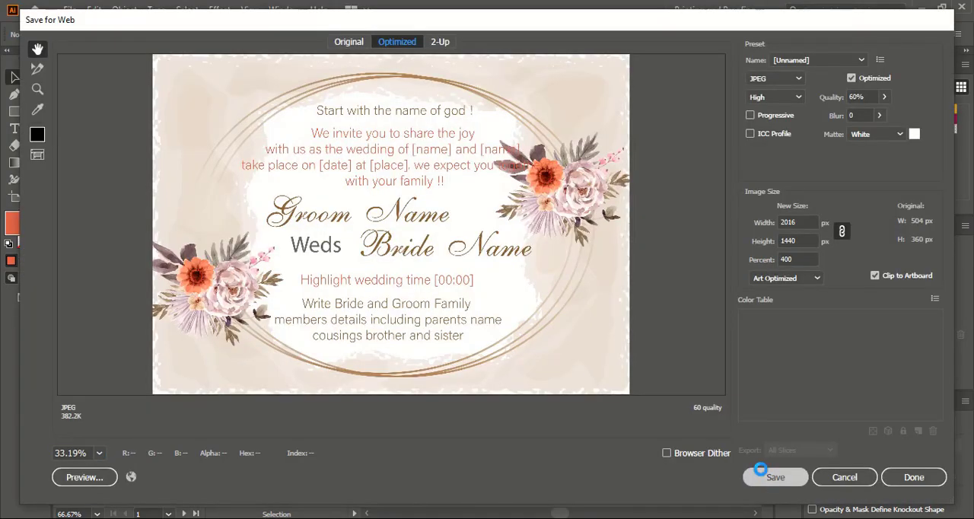
{"action": "type", "text": "1"}
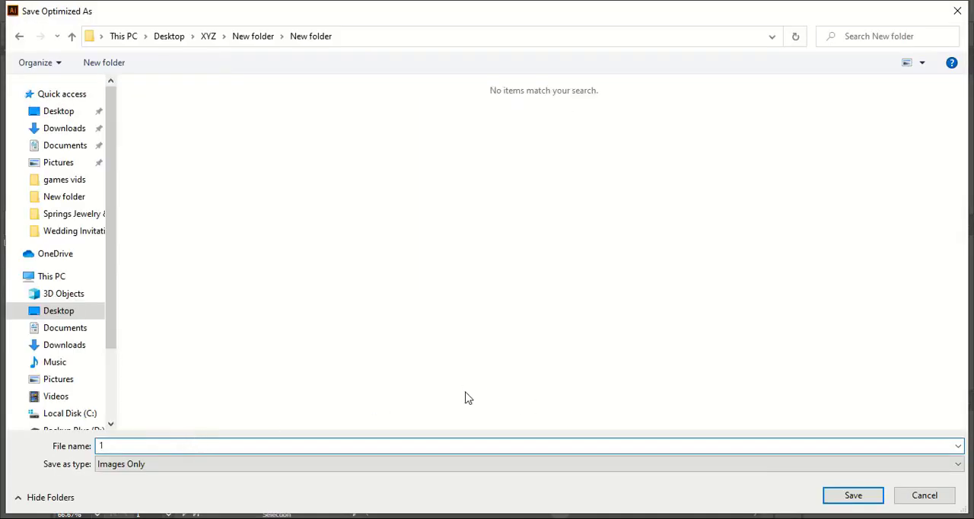
{"action": "left_click", "coordinate": [846, 494]}
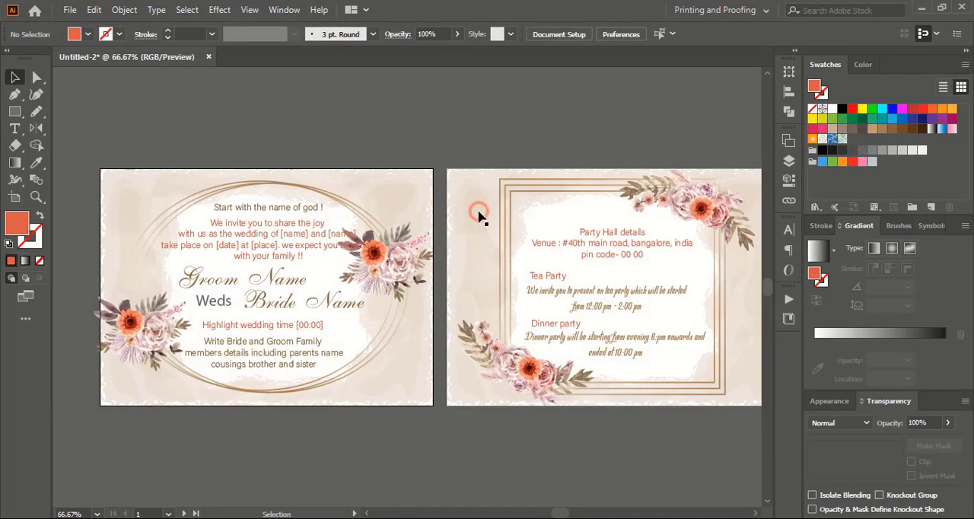
Make the second artboard active and export it with Save for Web as an image named 2 in the same folder.
{"action": "left_click", "coordinate": [471, 213]}
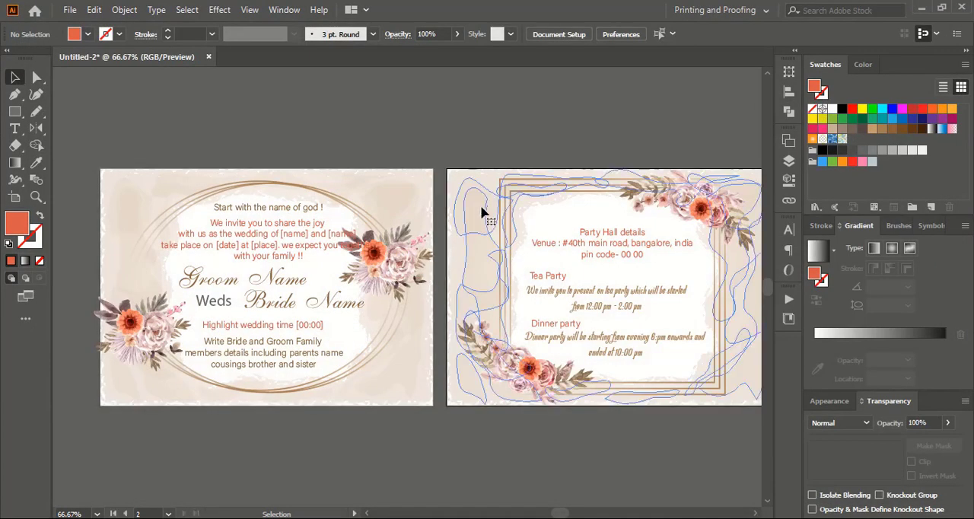
{"action": "left_click", "coordinate": [461, 137]}
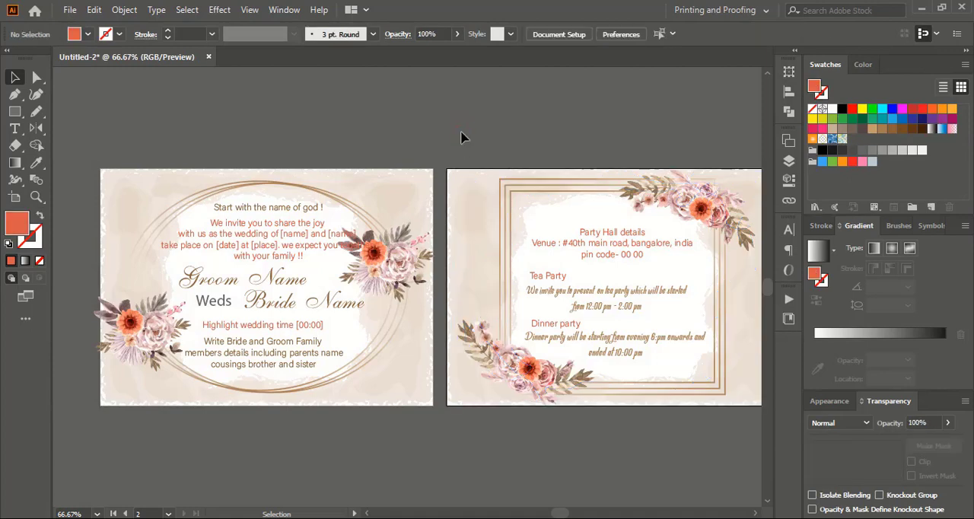
{"action": "left_click", "coordinate": [69, 10]}
{"action": "mouse_move", "coordinate": [127, 261]}
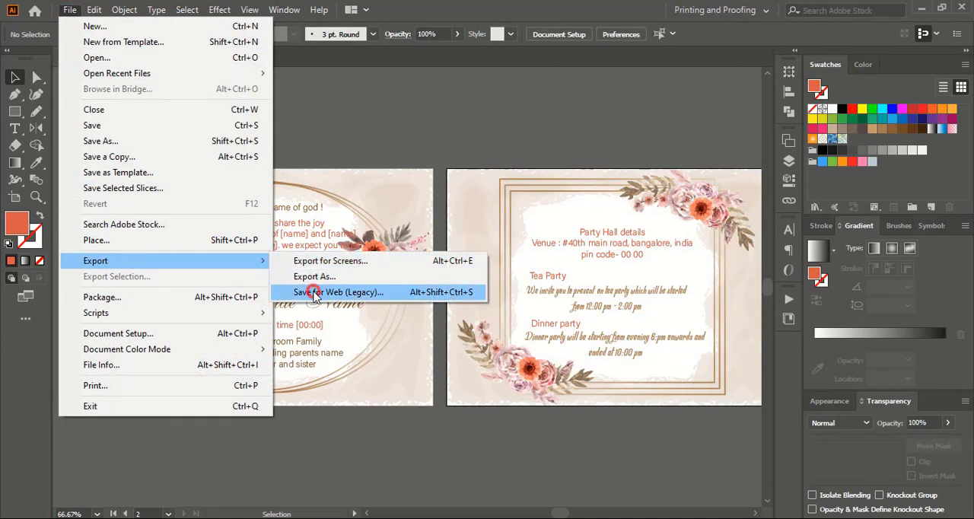
{"action": "left_click", "coordinate": [312, 292]}
{"action": "left_click", "coordinate": [775, 478]}
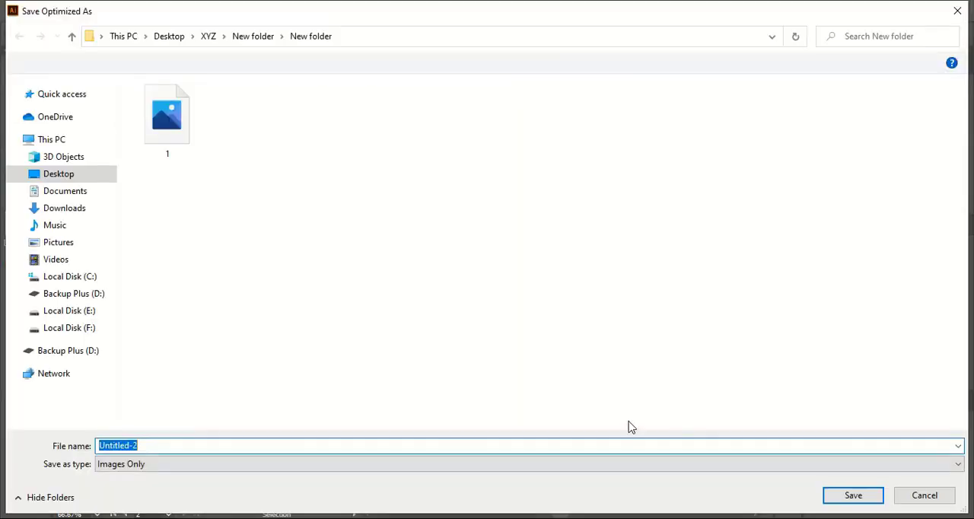
{"action": "type", "text": "2"}
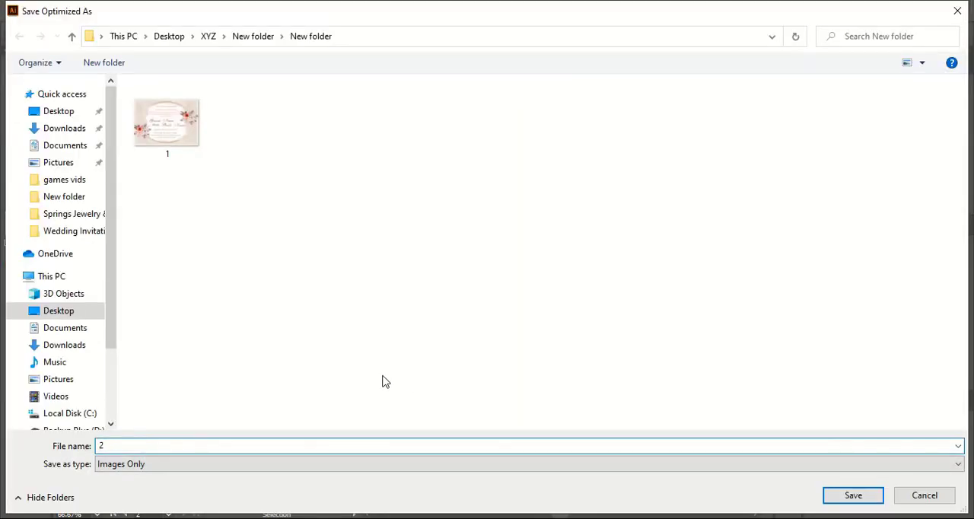
{"action": "left_click", "coordinate": [855, 497]}
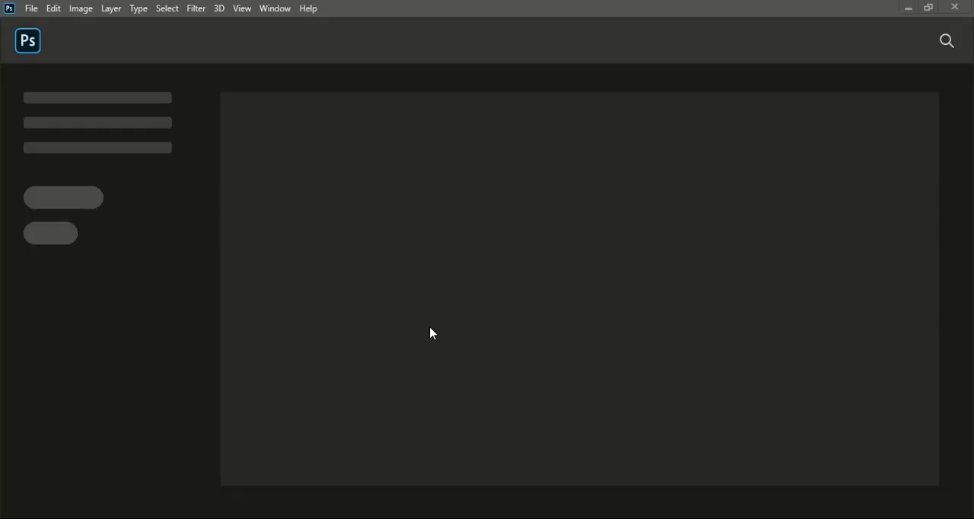
Switch to Photoshop and open the Square Invitation & Greeting Card Mockup (Freebie) by MassDream file from the mockup folder.
{"action": "left_click", "coordinate": [30, 9]}
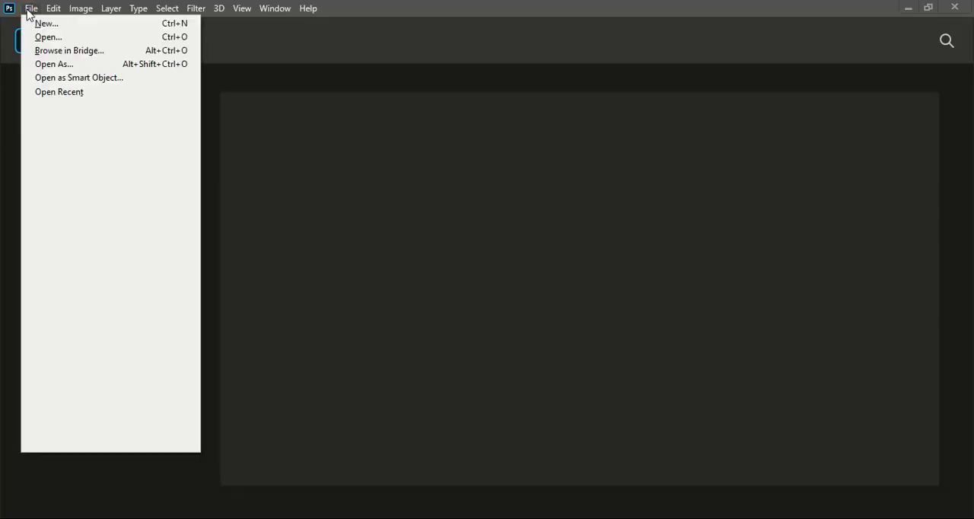
{"action": "left_click", "coordinate": [47, 38]}
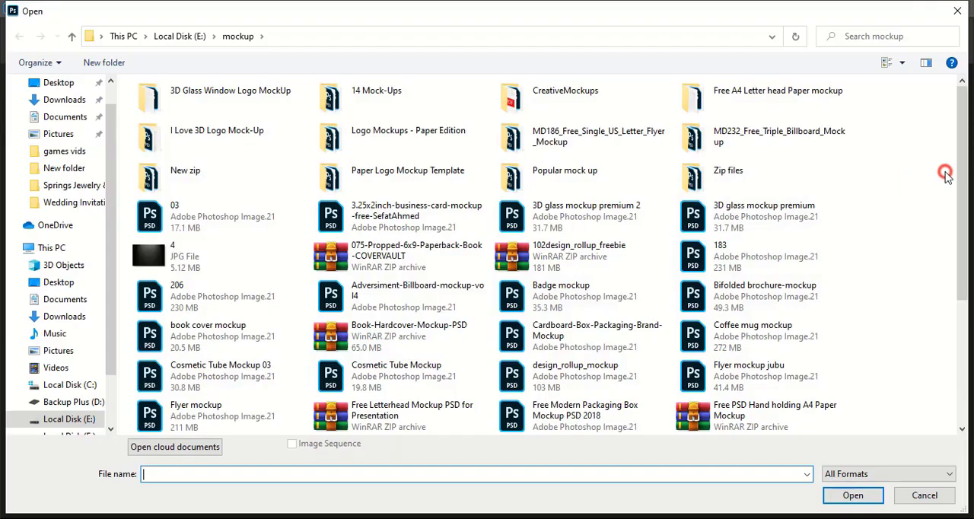
{"action": "left_click_drag", "start_coordinate": [965, 164], "coordinate": [965, 303]}
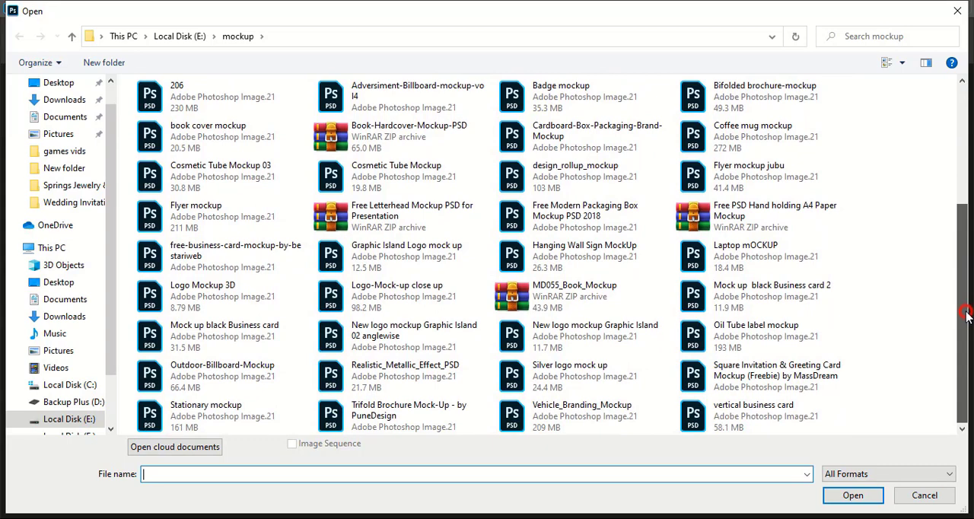
{"action": "double_click", "coordinate": [757, 375]}
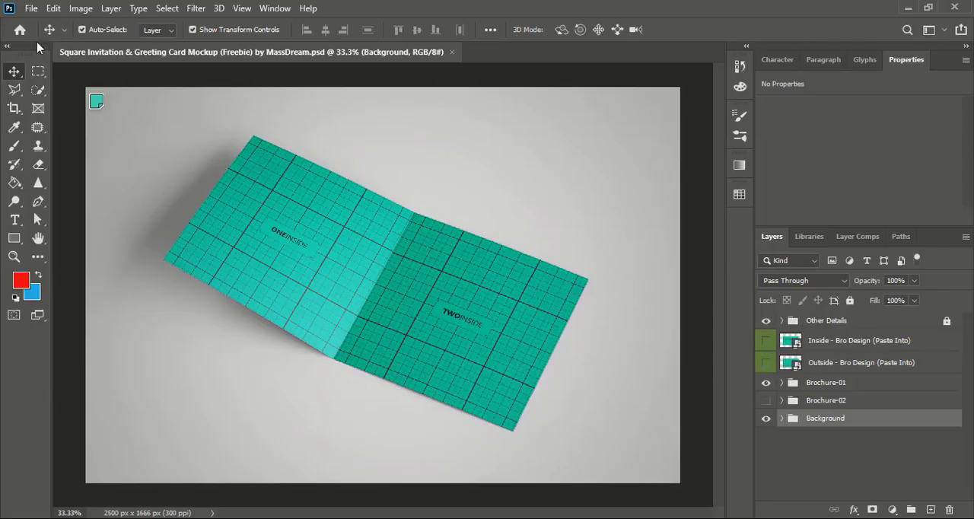
Open the exported images 1.jpg and 2.jpg together.
{"action": "left_click", "coordinate": [31, 7]}
{"action": "left_click", "coordinate": [47, 37]}
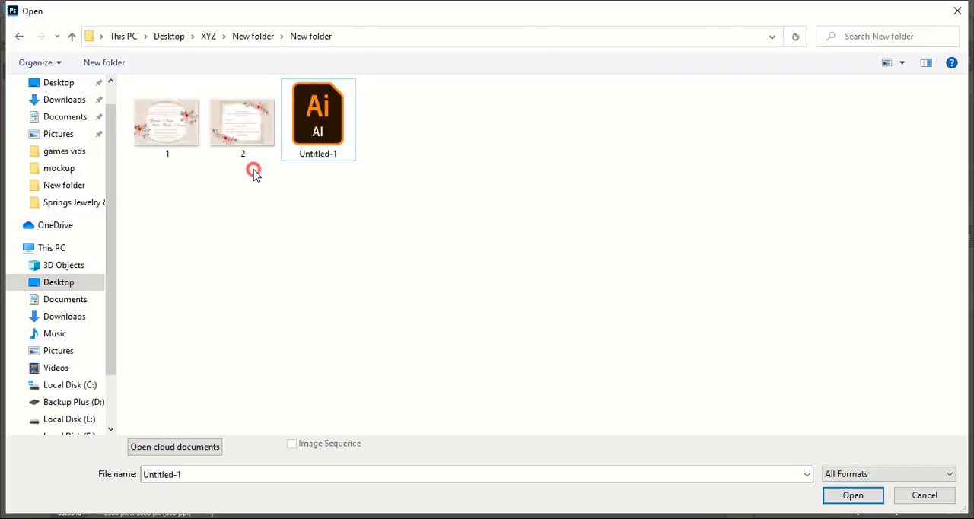
{"action": "left_click_drag", "start_coordinate": [253, 172], "coordinate": [145, 126]}
{"action": "left_click", "coordinate": [858, 499]}
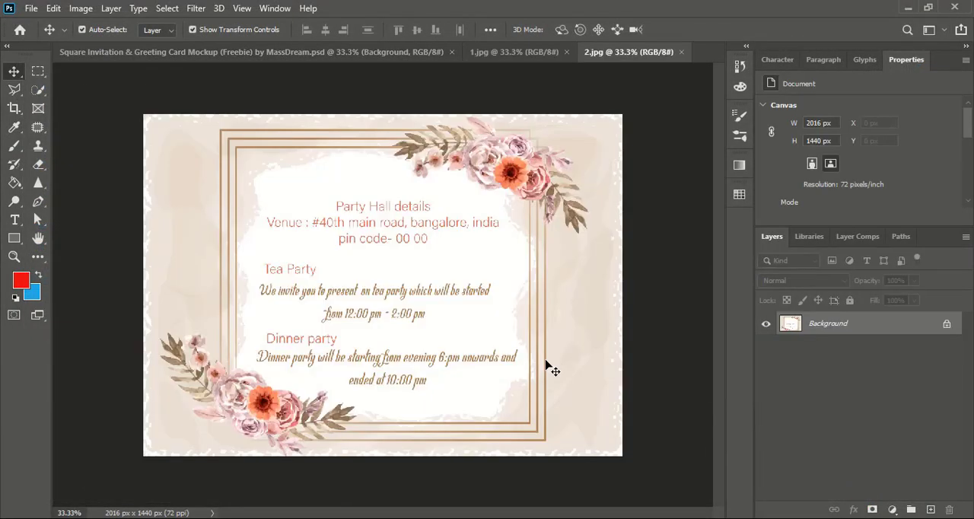
Return to the mockup document and open the OneInside - Brochure Design smart object in the Brochure-01 group for editing.
{"action": "left_click", "coordinate": [303, 53]}
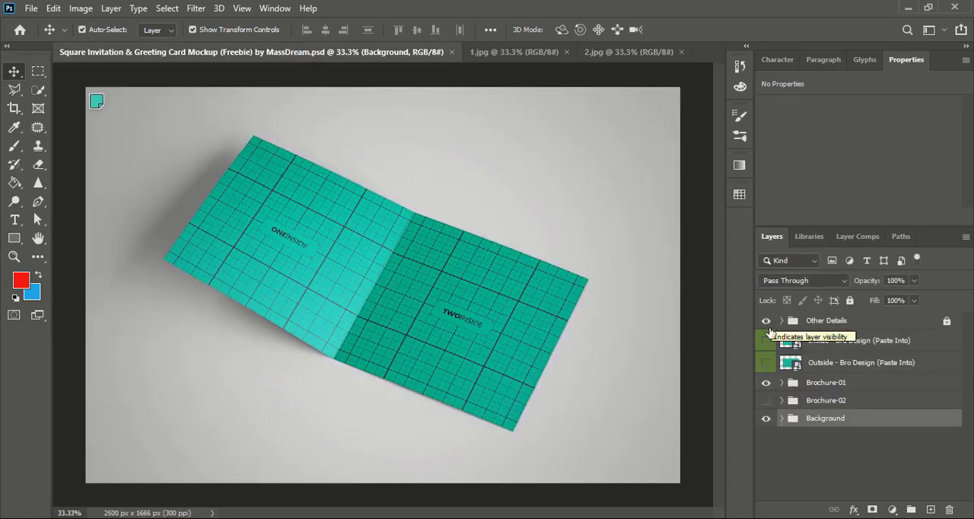
{"action": "left_click", "coordinate": [782, 382]}
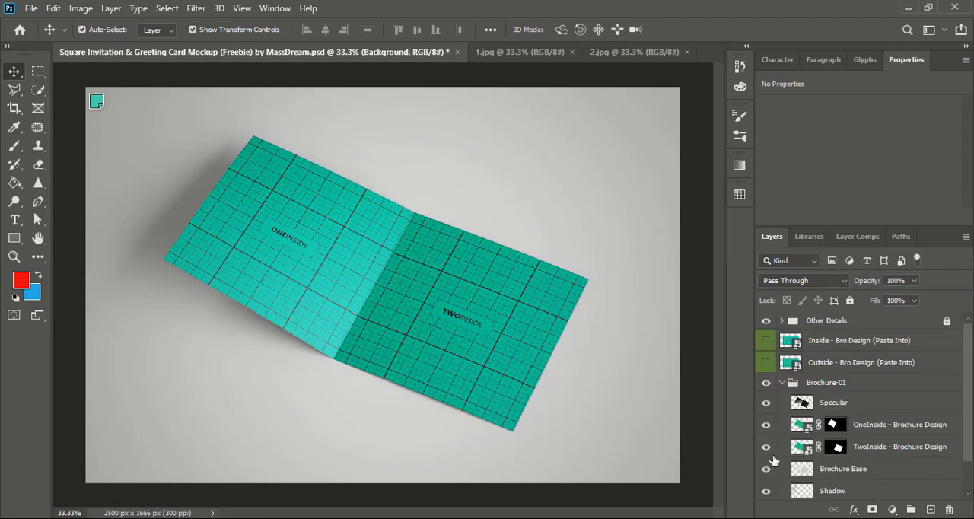
{"action": "double_click", "coordinate": [799, 426]}
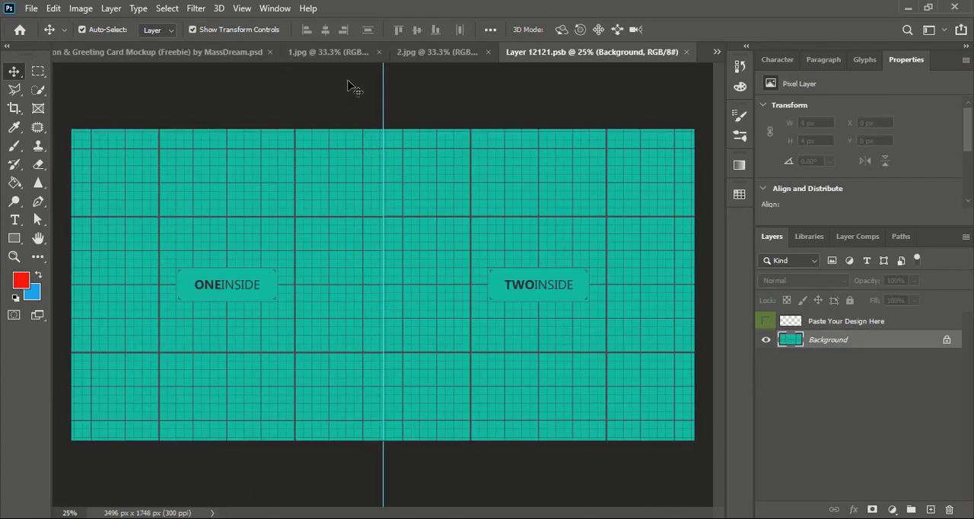
Bring the 1.jpg design into the smart object and resize it to 1748 x 1748 px over the ONEINSIDE half.
{"action": "left_click", "coordinate": [328, 52]}
{"action": "left_click_drag", "start_coordinate": [460, 271], "coordinate": [445, 179]}
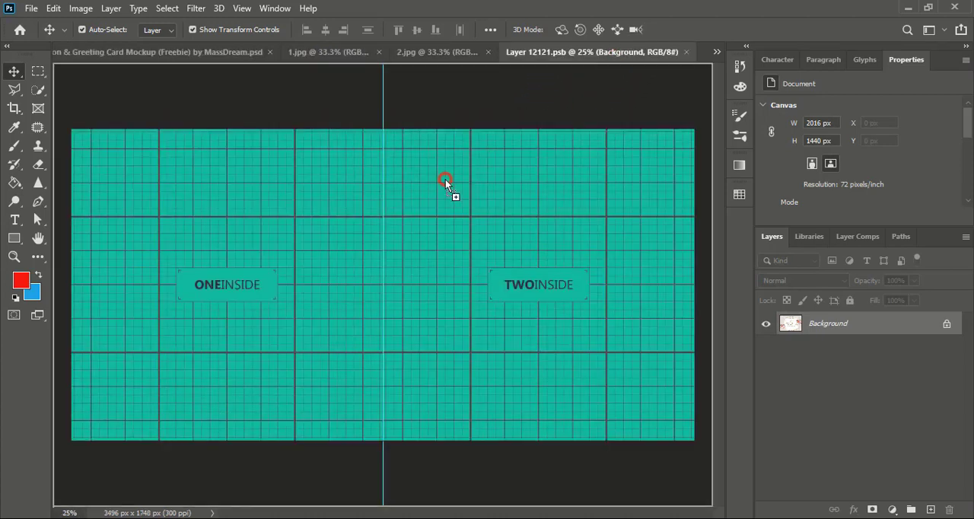
{"action": "left_click_drag", "start_coordinate": [253, 344], "coordinate": [275, 264]}
{"action": "left_click_drag", "start_coordinate": [431, 259], "coordinate": [384, 261]}
{"action": "left_click_drag", "start_coordinate": [227, 386], "coordinate": [224, 440]}
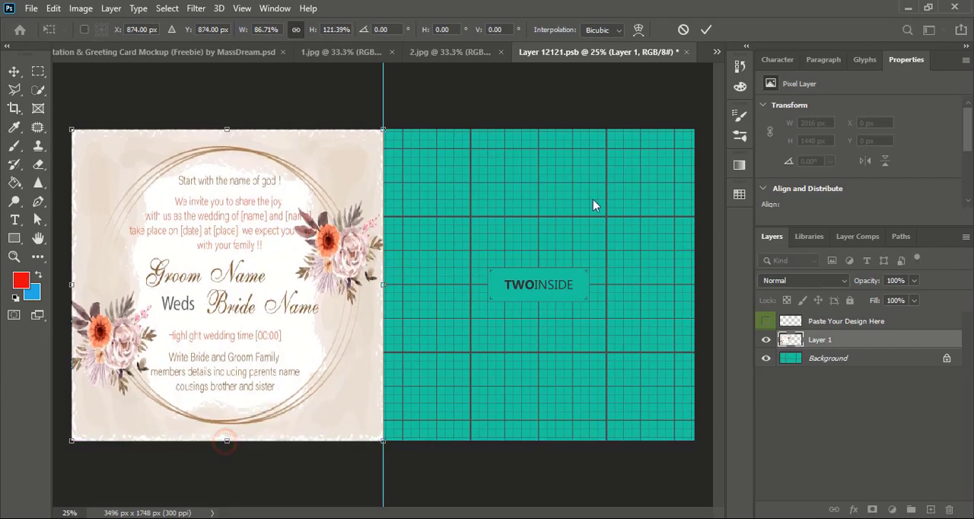
{"action": "left_click", "coordinate": [706, 29]}
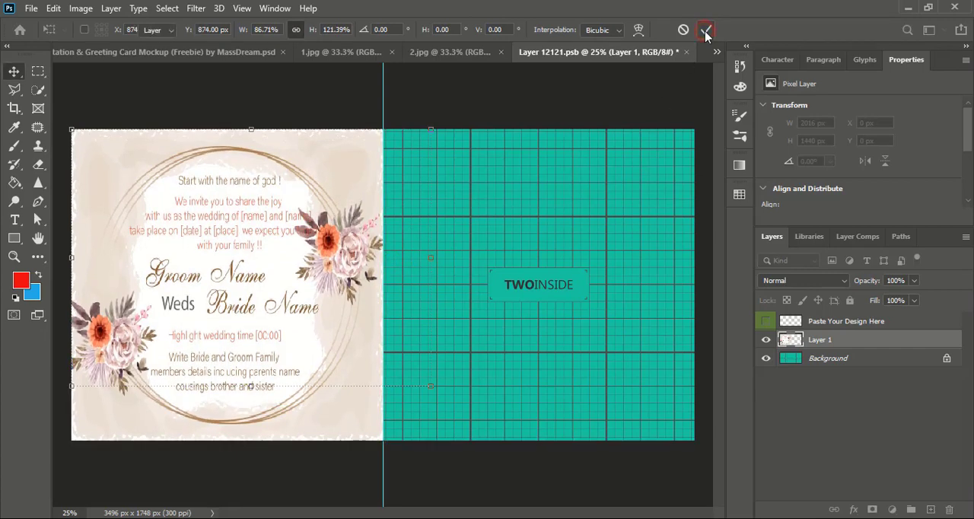
{"action": "left_click", "coordinate": [567, 92]}
Bring the 2.jpg design over the TWOINSIDE half, align it to the center guide and stretch its height to 121.39%.
{"action": "left_click", "coordinate": [466, 52]}
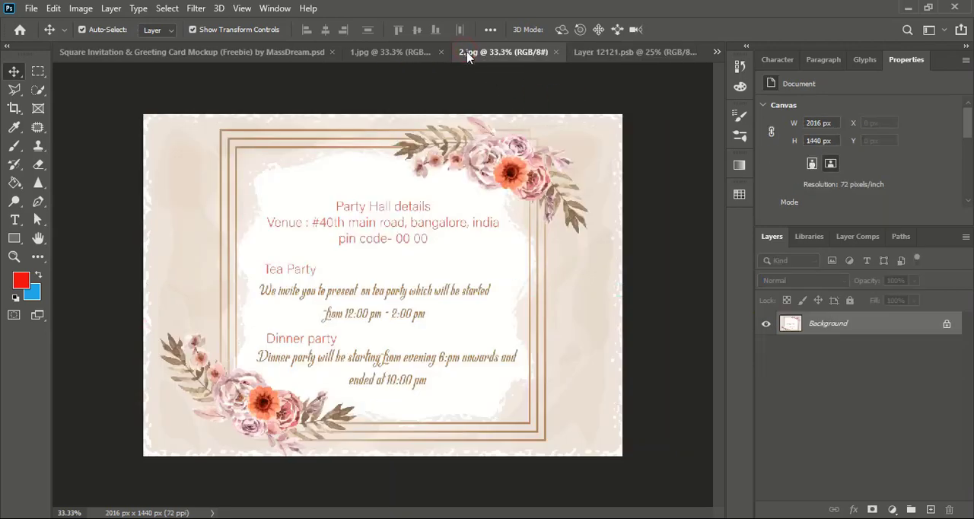
{"action": "left_click_drag", "start_coordinate": [287, 191], "coordinate": [532, 179]}
{"action": "left_click_drag", "start_coordinate": [486, 314], "coordinate": [569, 286]}
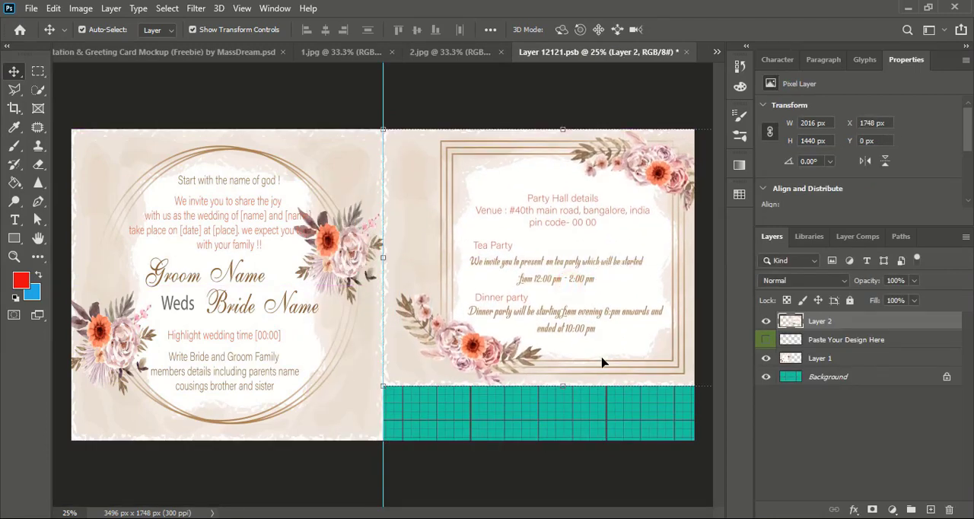
{"action": "left_click_drag", "start_coordinate": [562, 387], "coordinate": [562, 440]}
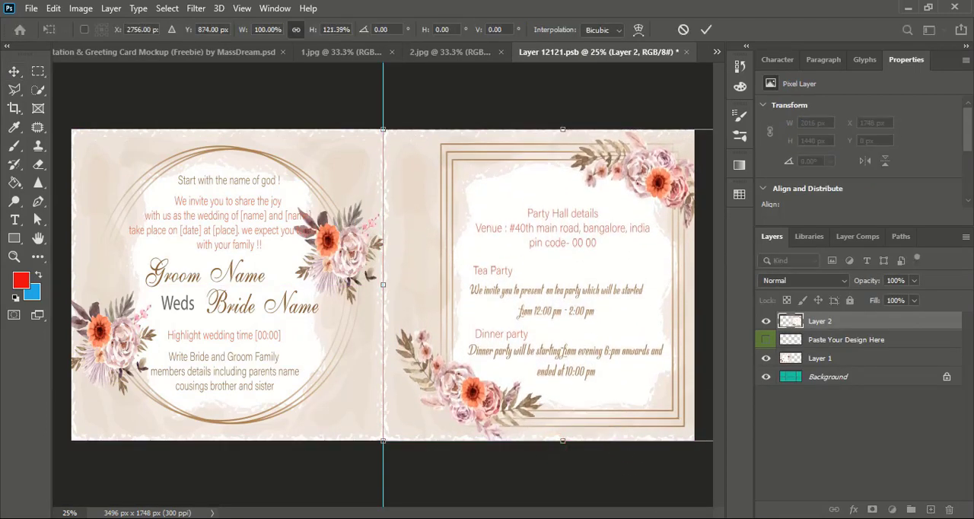
{"action": "left_click", "coordinate": [705, 28]}
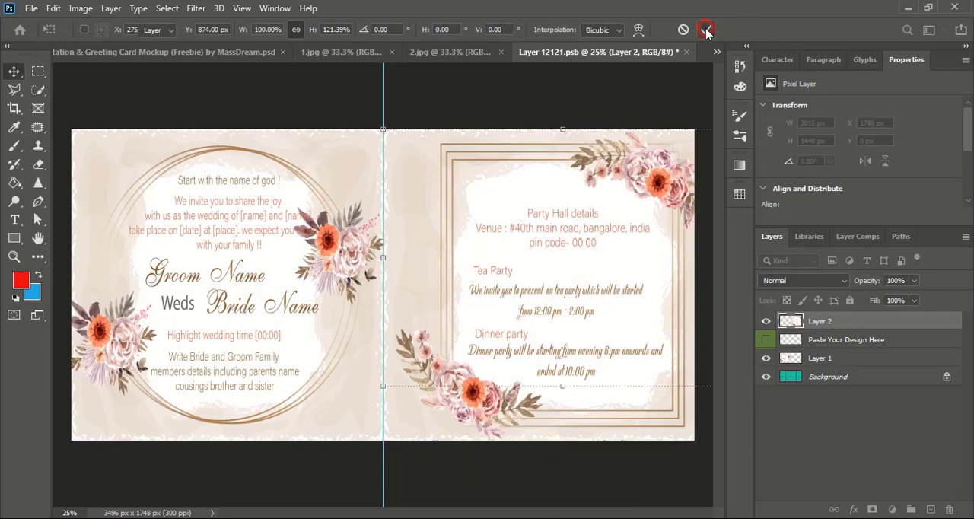
Narrow the 2.jpg design in the smart object to 86.71% width so it fits the TWOINSIDE half.
{"action": "key", "text": "ctrl+minus"}
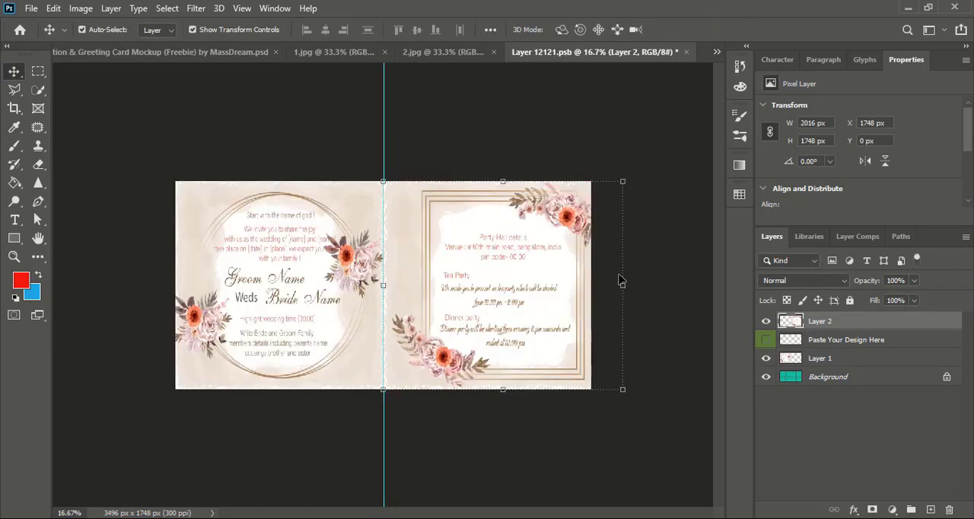
{"action": "left_click_drag", "start_coordinate": [623, 287], "coordinate": [591, 289]}
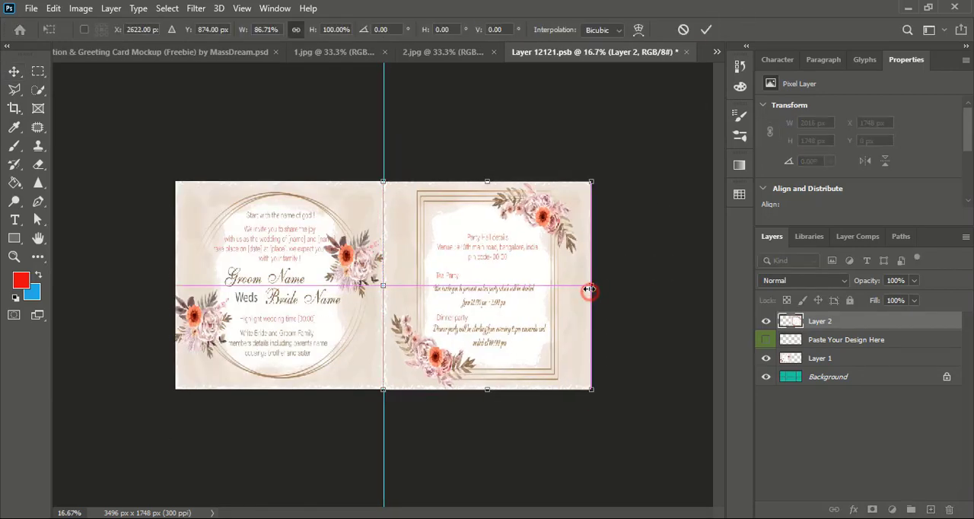
{"action": "left_click", "coordinate": [707, 31]}
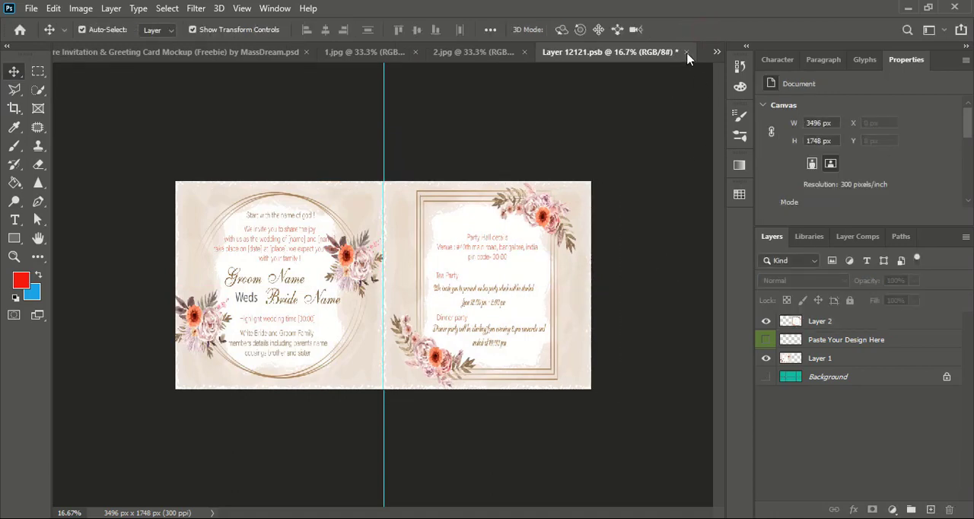
Close the smart object document with its changes saved, then deselect the layer in the mockup and inspect the card up close.
{"action": "left_click", "coordinate": [686, 52]}
{"action": "left_click", "coordinate": [420, 206]}
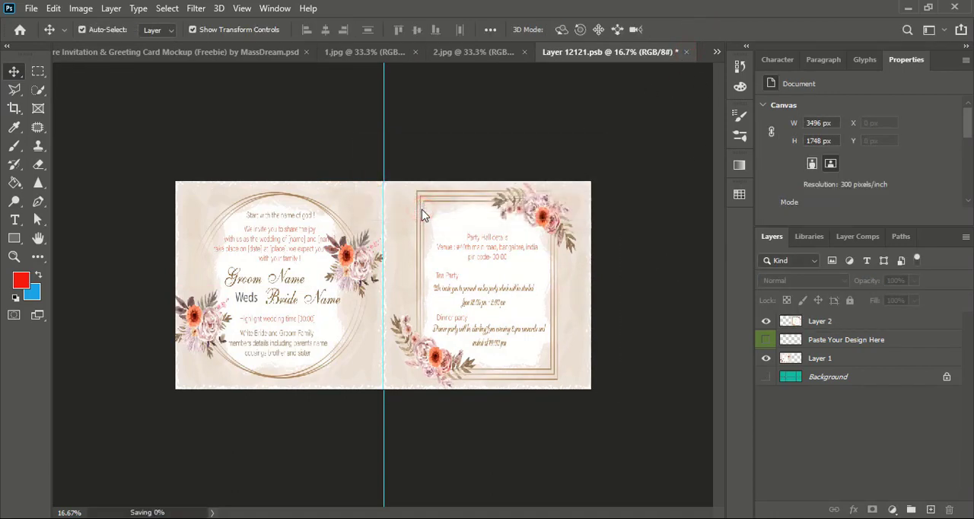
{"action": "left_click", "coordinate": [222, 53]}
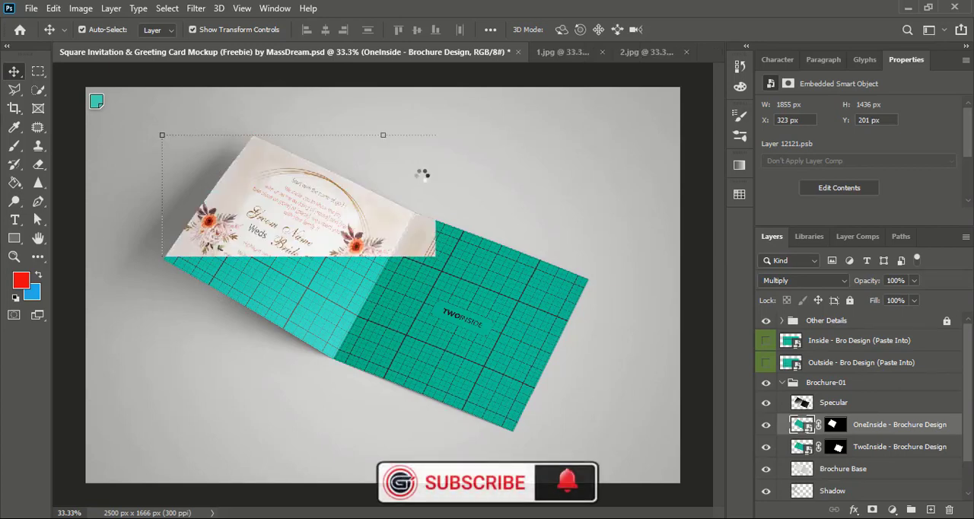
{"action": "left_click", "coordinate": [691, 239]}
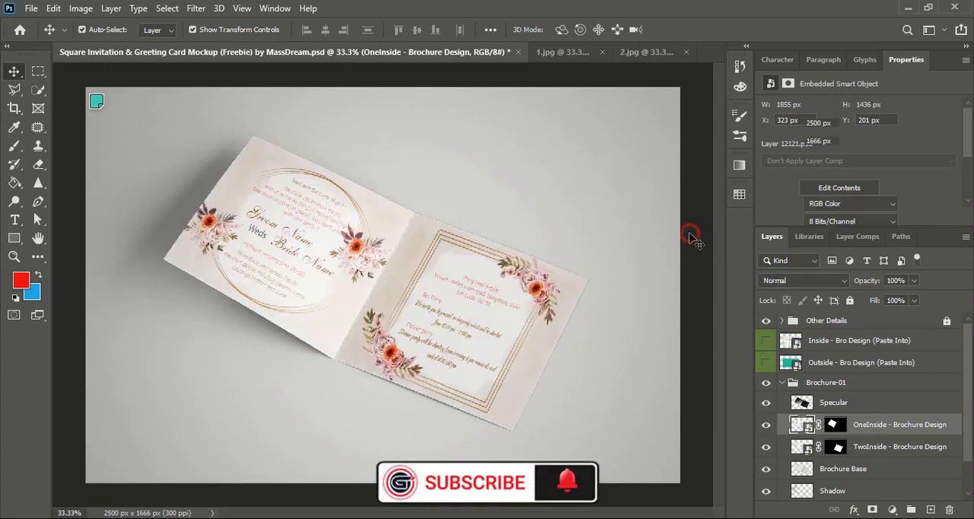
{"action": "key", "text": "ctrl+plus"}
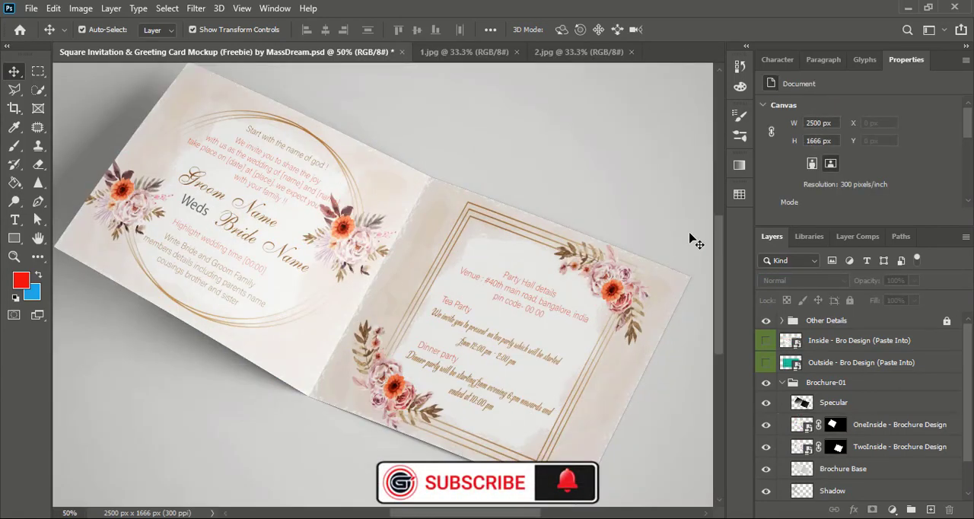
{"action": "scroll", "coordinate": [656, 234], "scroll_direction": "down", "scroll_amount": 1}
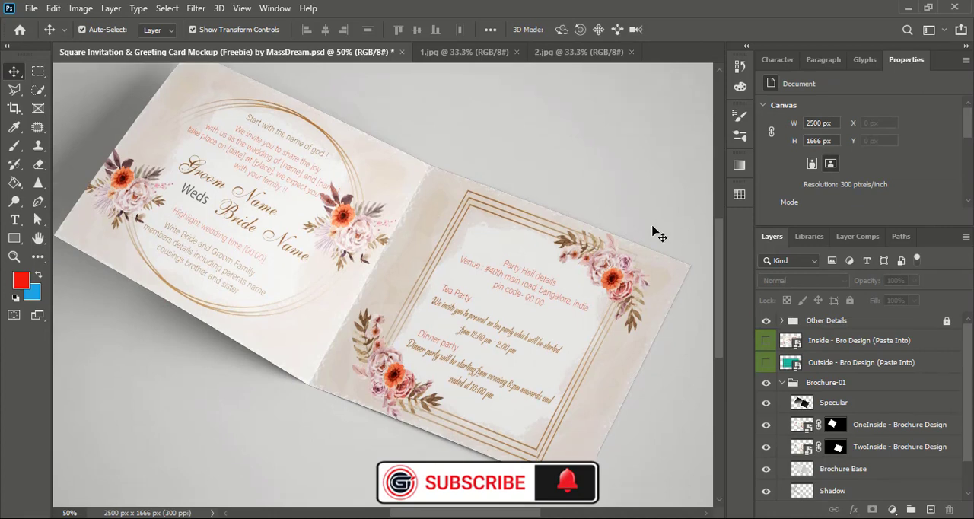